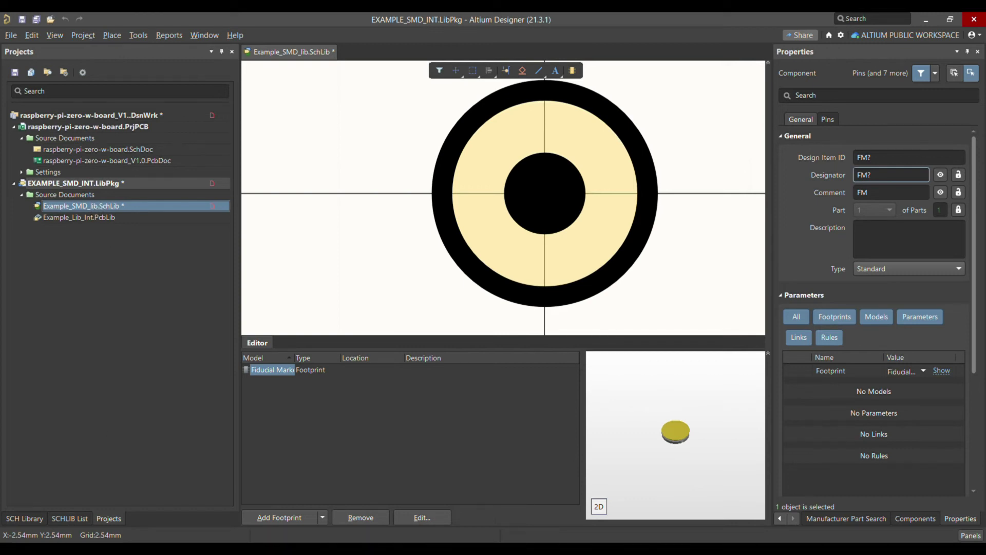
Duplicate the FM? component in the schematic library's component list
click(72, 520)
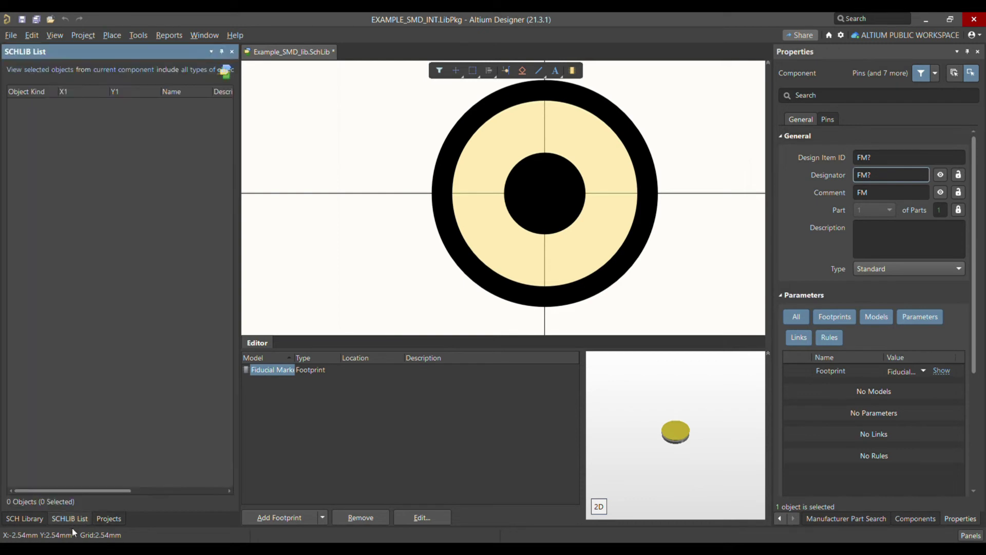
click(31, 520)
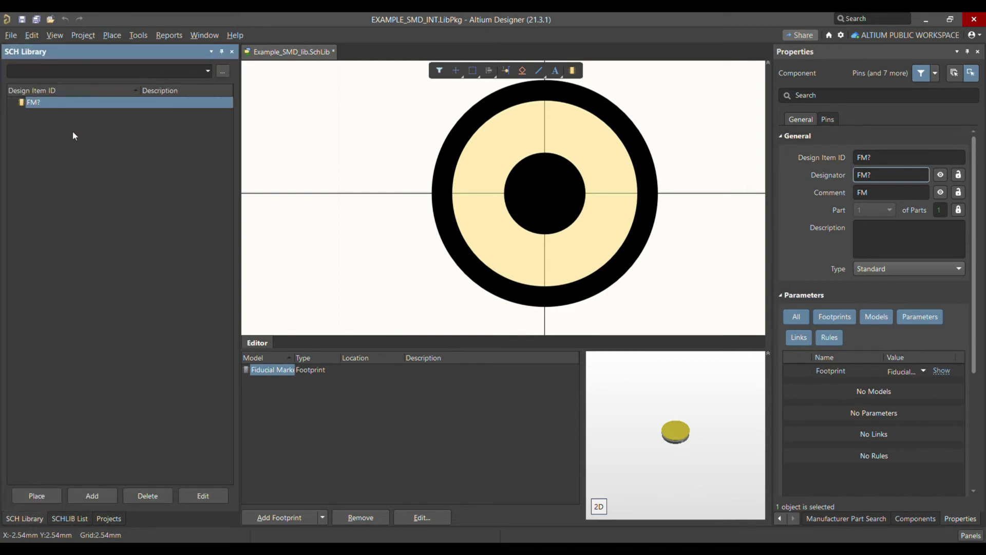
key(Page_Up)
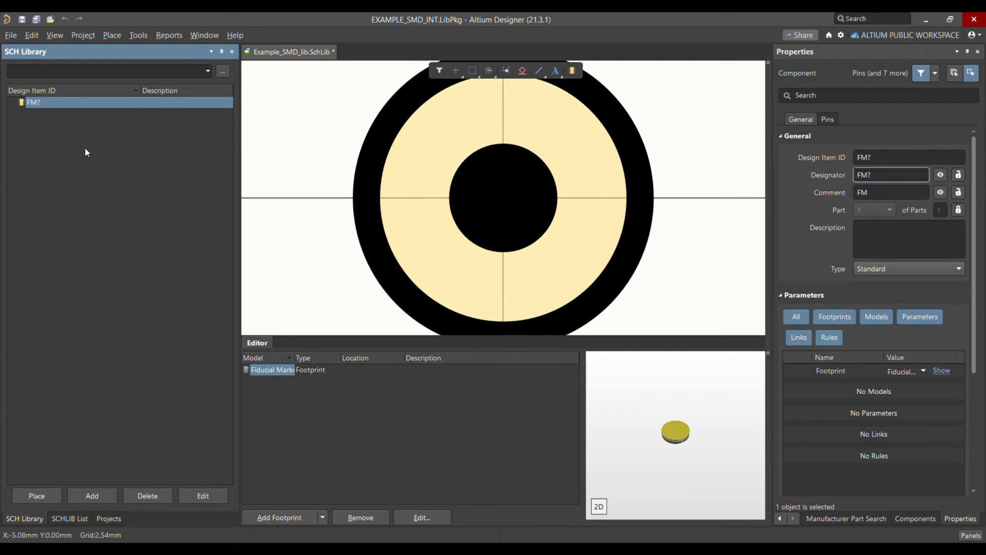
key(ctrl+v)
key(Tab)
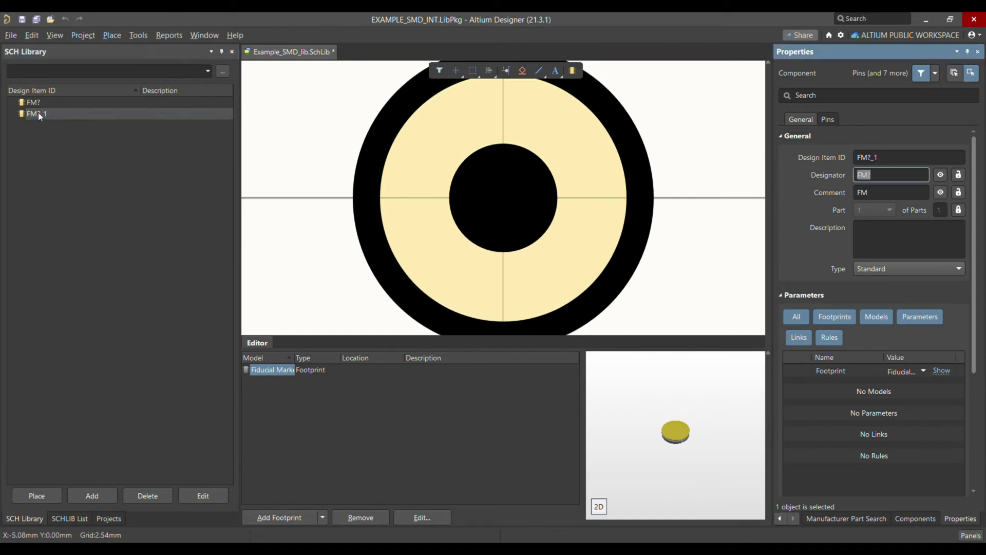
Set the duplicated component's Design Item ID to CAP_47µ_35V_ELKO
click(884, 158)
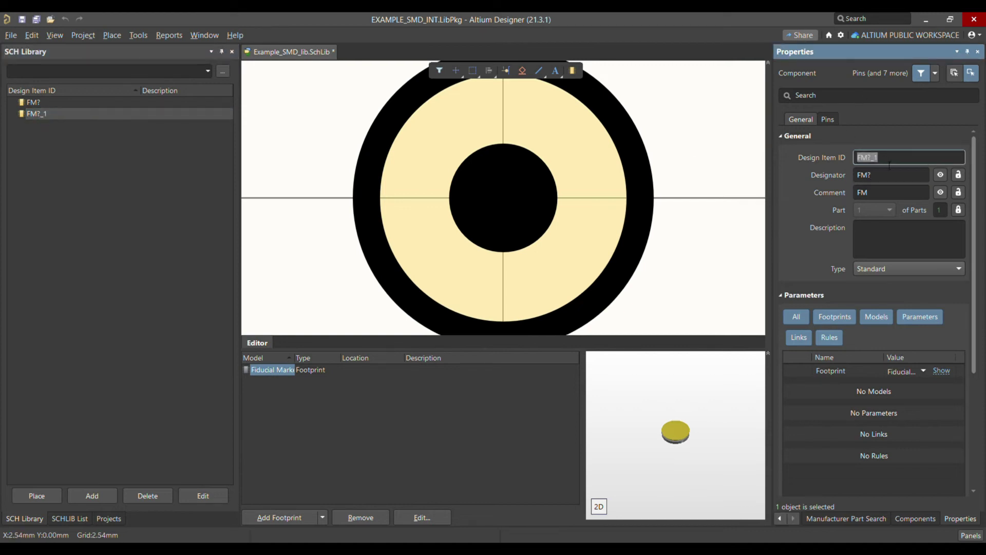
text(Cap)
key(BackSpace)
key(BackSpace)
text(AP)
text(_)
text(47)
text(µ)
text(F)
key(BackSpace)
text(_35V_ELKO)
Set the capacitor component's designator to C? and its comment to =Value
click(889, 178)
text(C?)
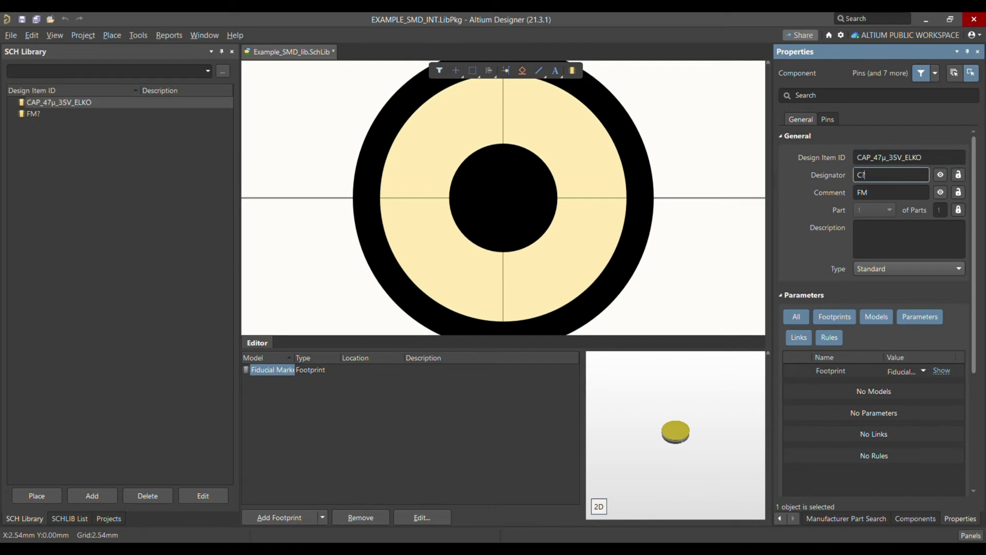
click(885, 198)
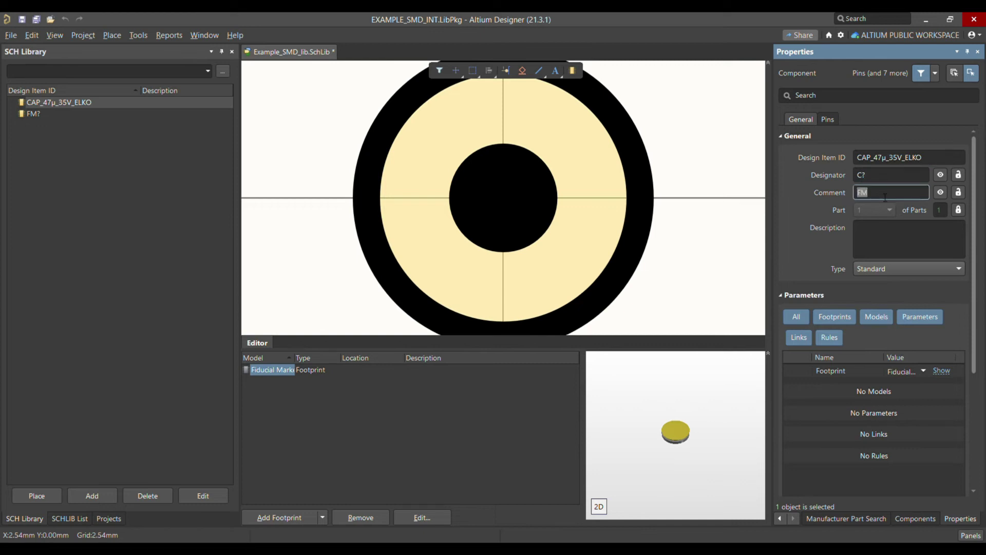
text(=Value)
key(Return)
Add a component parameter named Value to the capacitor
scroll(887, 429, down, 1)
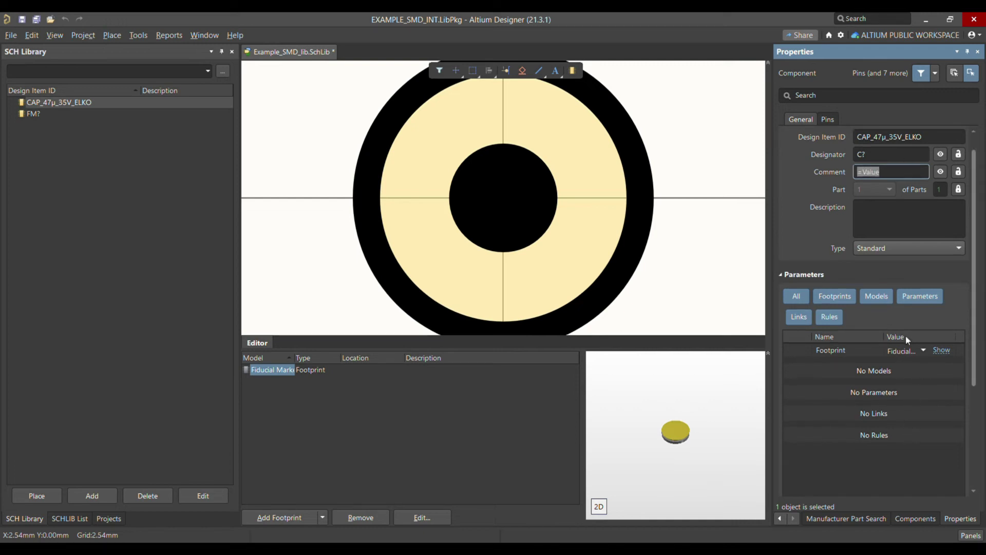
scroll(886, 437, down, 3)
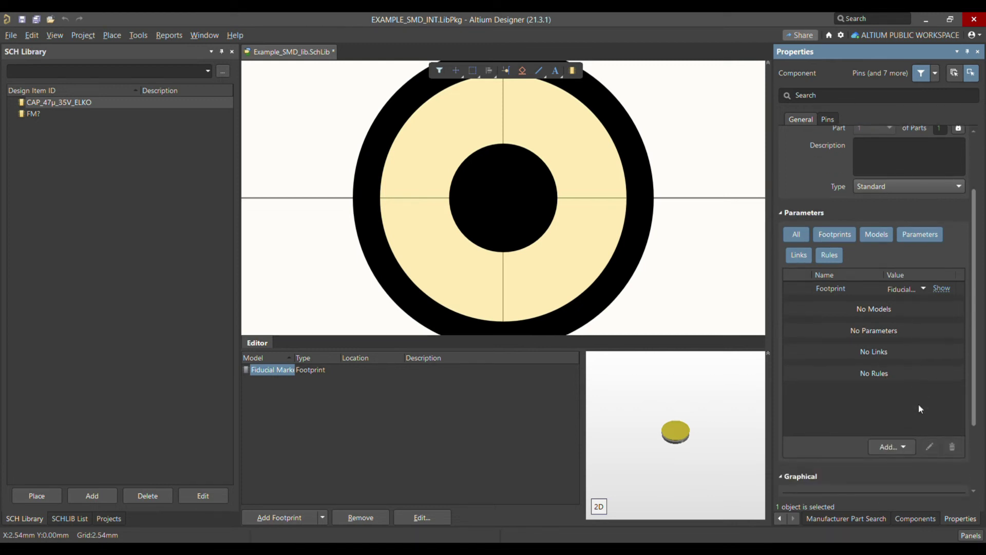
key(Insert)
click(869, 332)
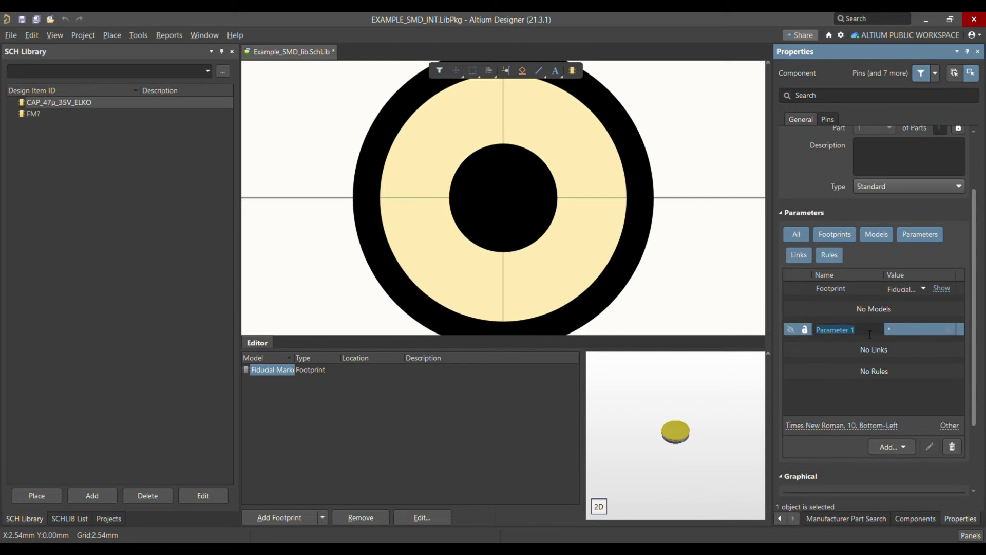
text(Value)
key(Return)
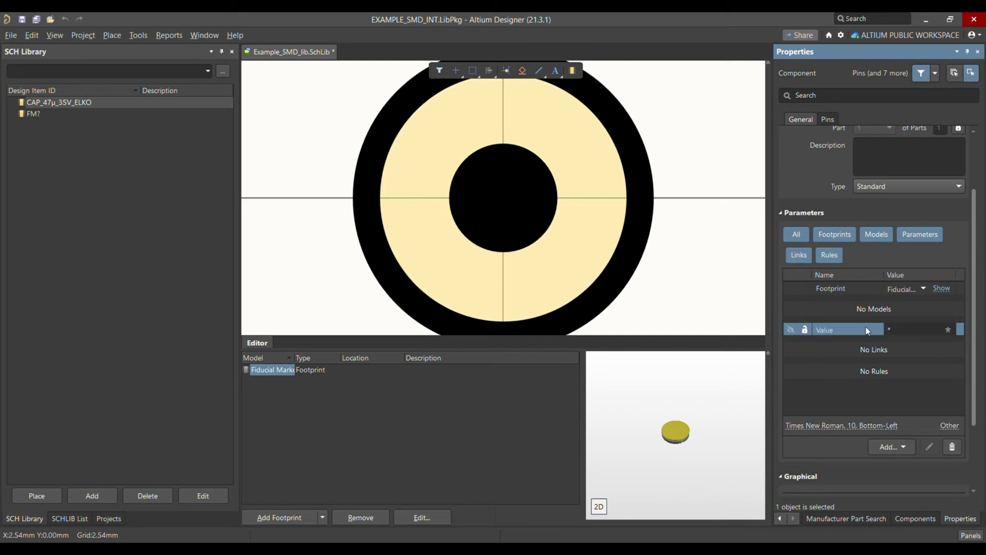
Set the new Value parameter of the capacitor to 47µF
click(910, 329)
text(47)
text(µ /)
text(35V)
key(BackSpace)
key(BackSpace)
key(BackSpace)
key(BackSpace)
text(F)
key(Return)
Delete the copied fiducial circles from the capacitor symbol and remove the fiducial footprint model from the component
ctrl+scroll(438, 257, down, 2)
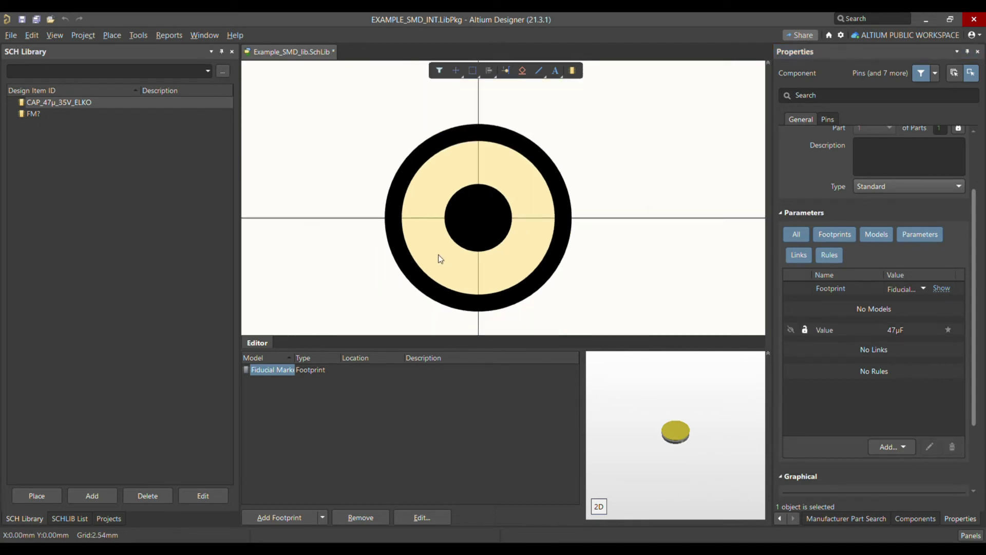
key(v)
key(a)
click(342, 96)
click(612, 327)
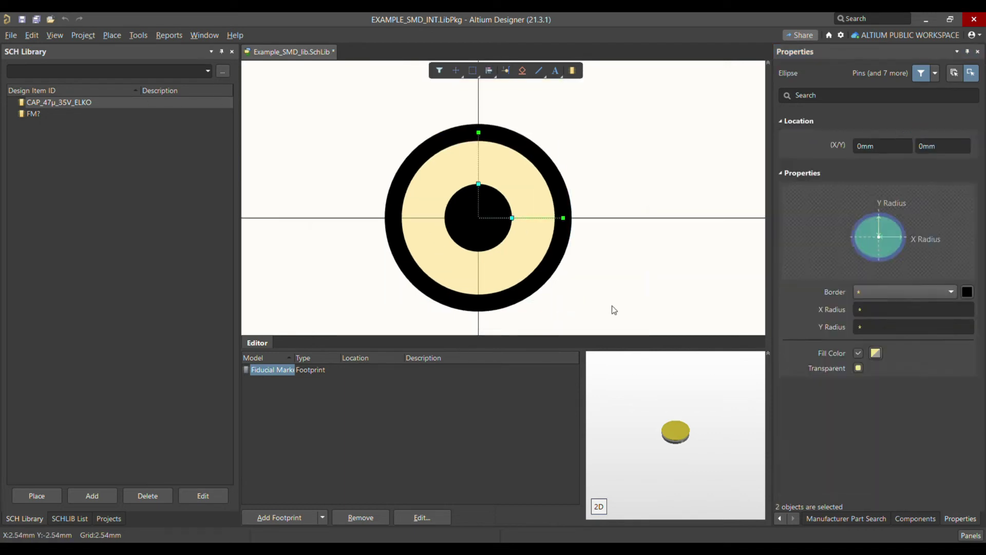
key(Delete)
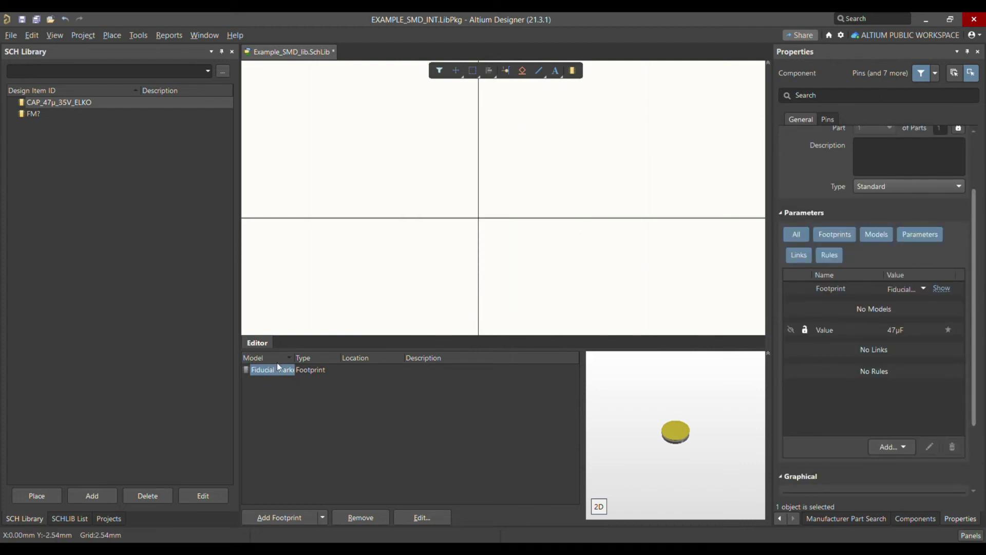
click(352, 518)
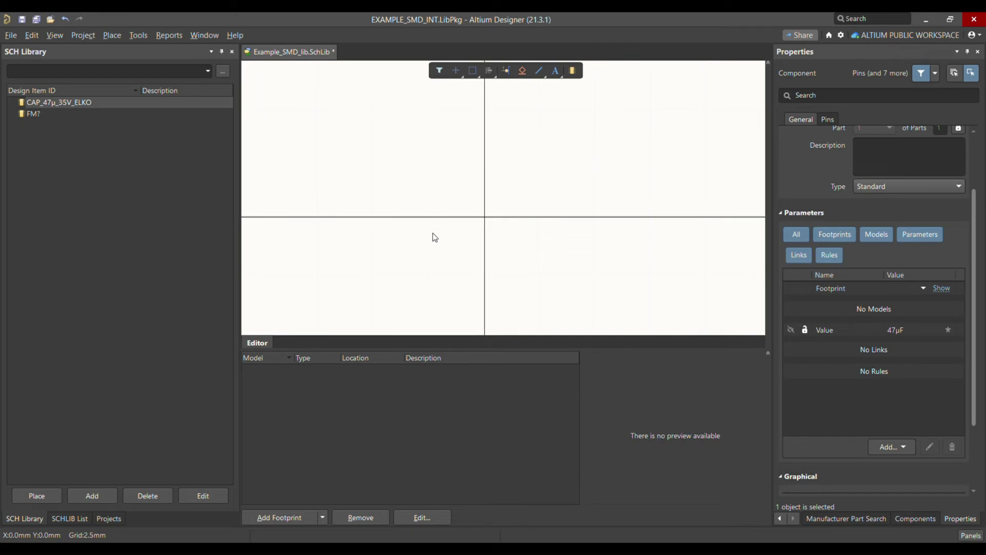
Cycle the schematic library's snap grid to 1 mm
key(g)
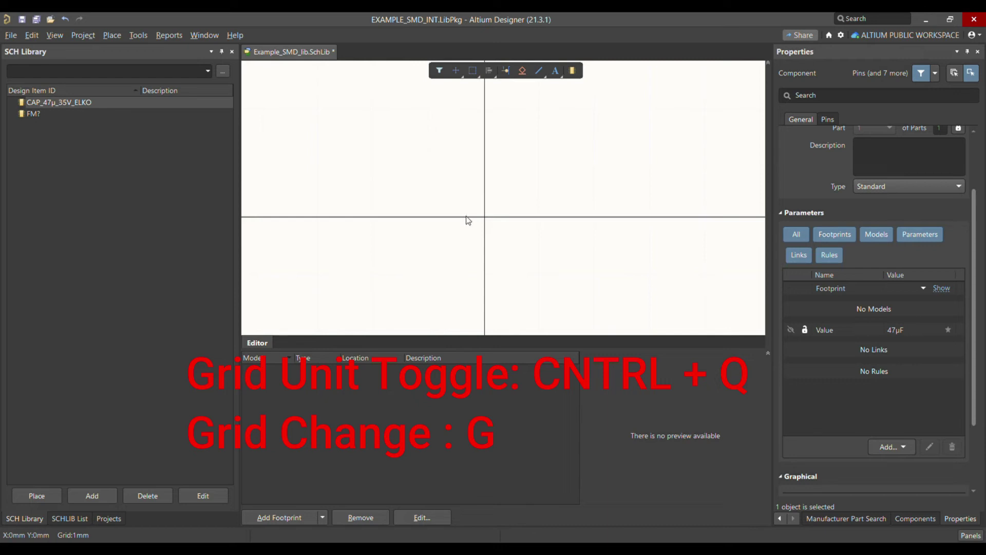
key(g)
key(g)
key(g)
key(g)
key(g)
Place two pins on the horizontal axis, one at the origin and one 3 mm to its right
ctrl+scroll(467, 229, up, 1)
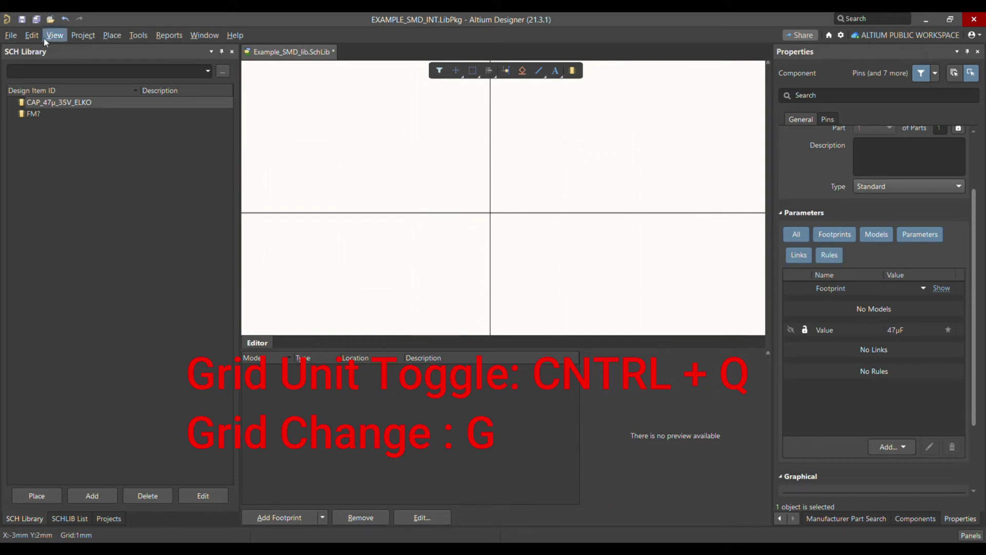
click(111, 35)
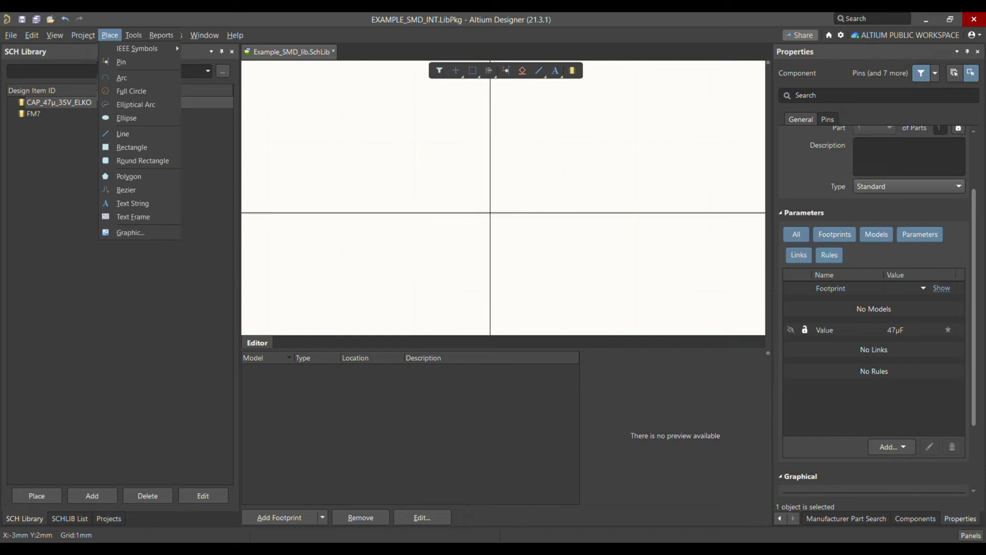
click(121, 62)
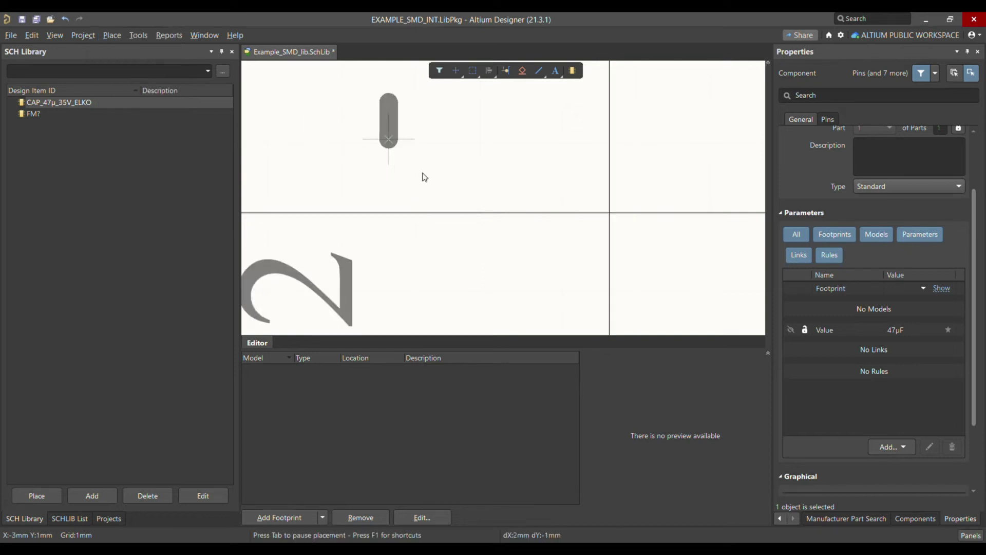
ctrl+scroll(440, 217, down, 3)
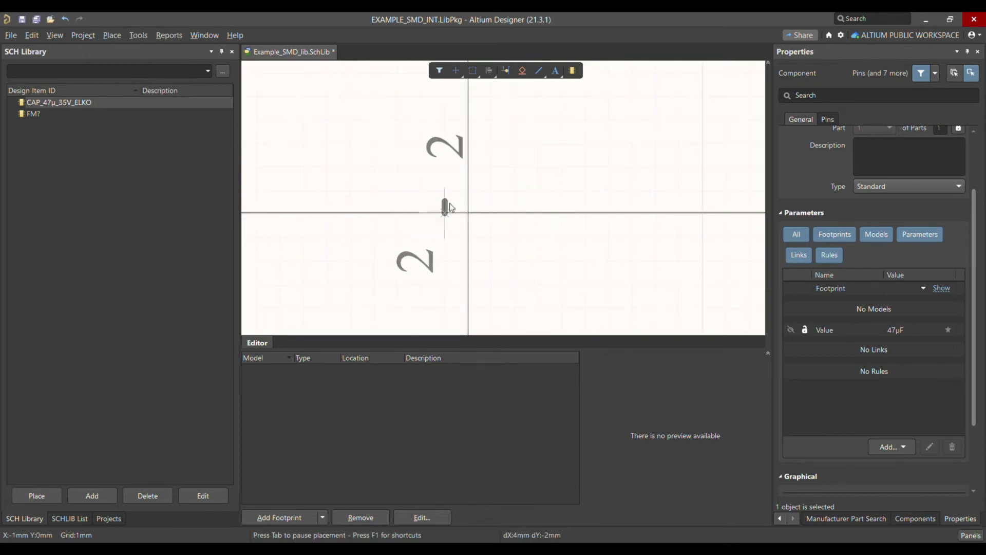
click(461, 216)
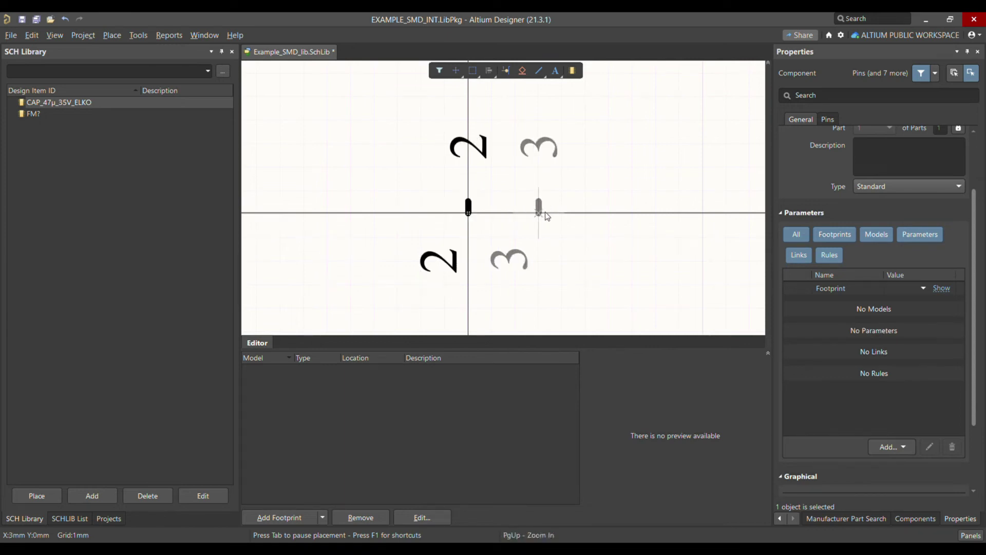
click(548, 216)
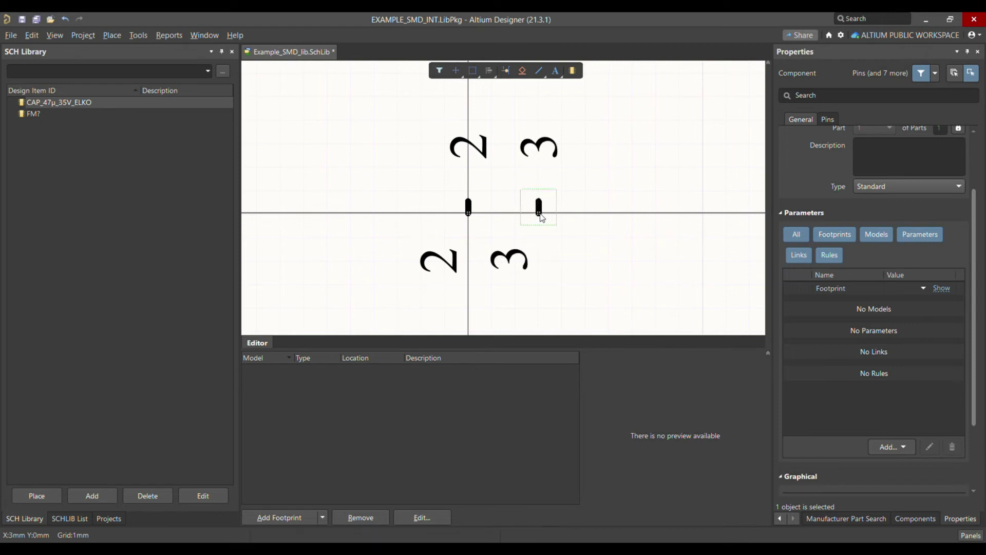
key(Escape)
Set both the designator and the name of the pin at the origin to 1
click(468, 207)
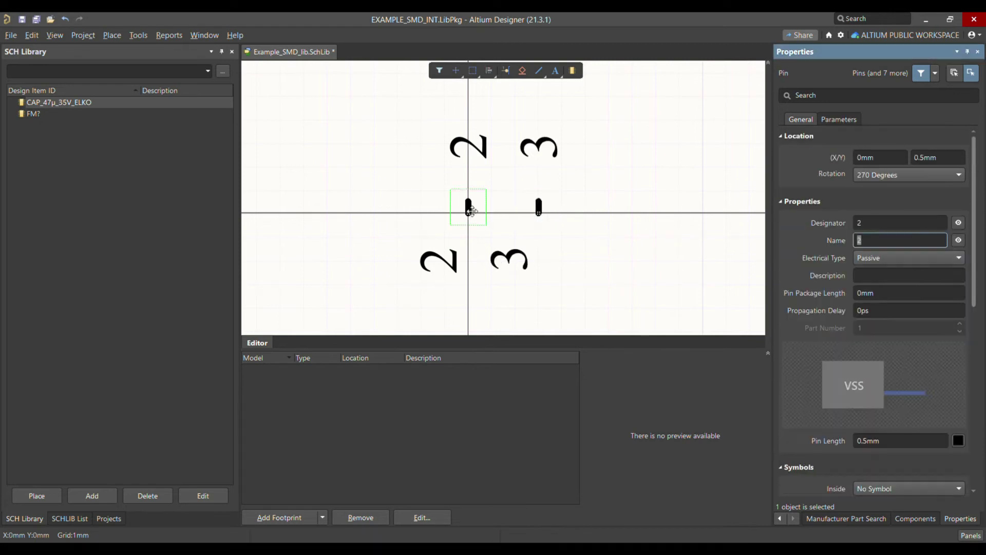
click(871, 242)
key(shift+Tab)
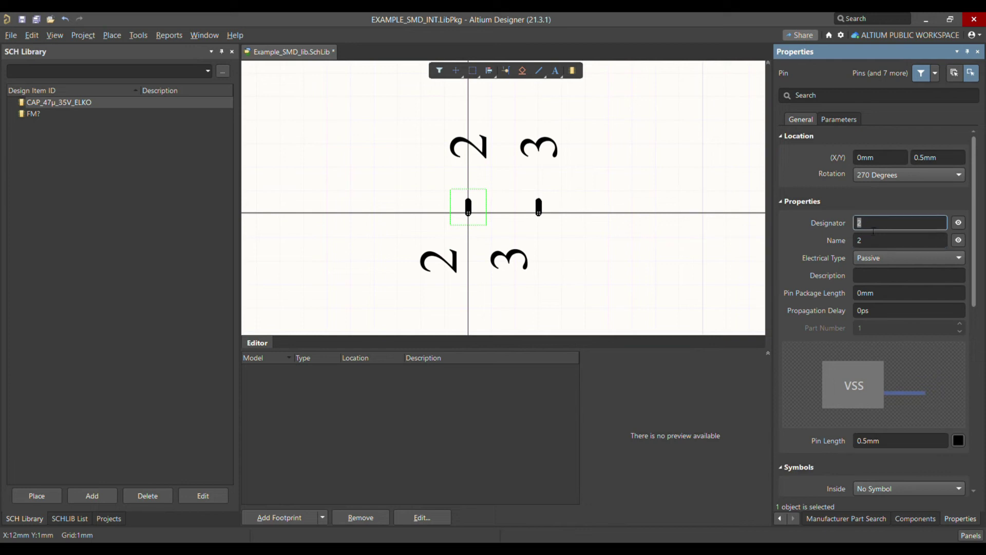
text(1)
key(Tab)
text(1)
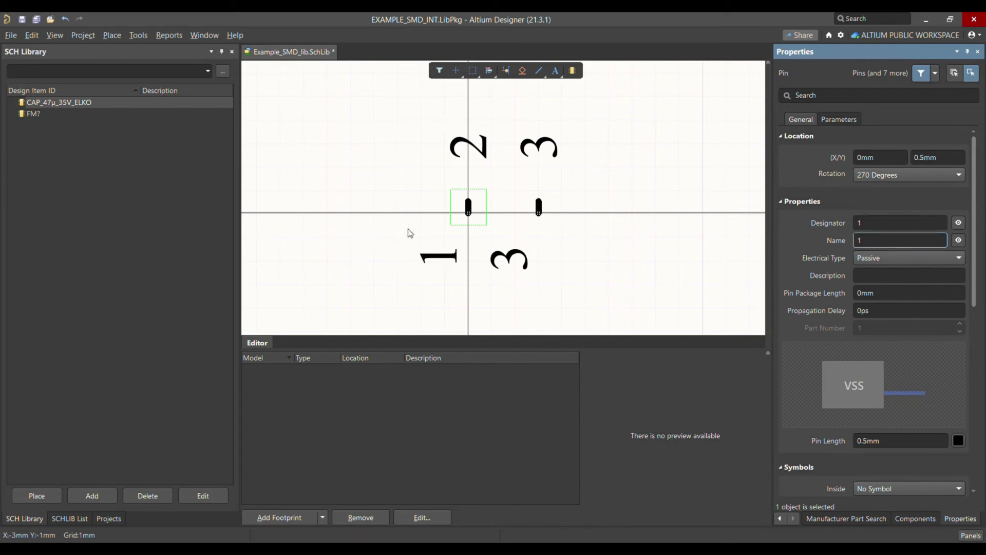
click(454, 201)
click(468, 205)
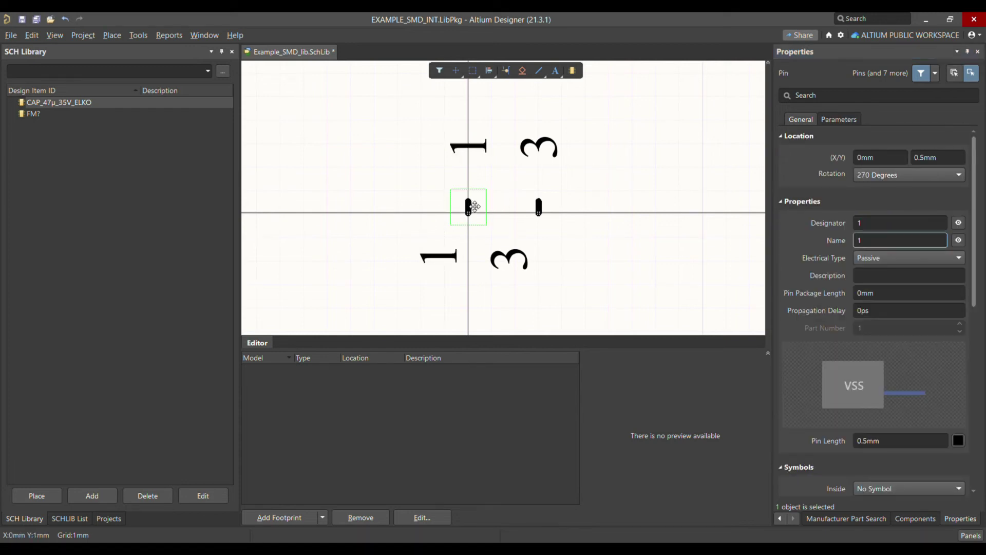
Rotate both pins to lie horizontally, the origin pin to 0 degrees and the other to 180 degrees
mouse_move(468, 207)
mouse_down()
mouse_move(473, 194)
mouse_move(471, 215)
mouse_up()
key(space)
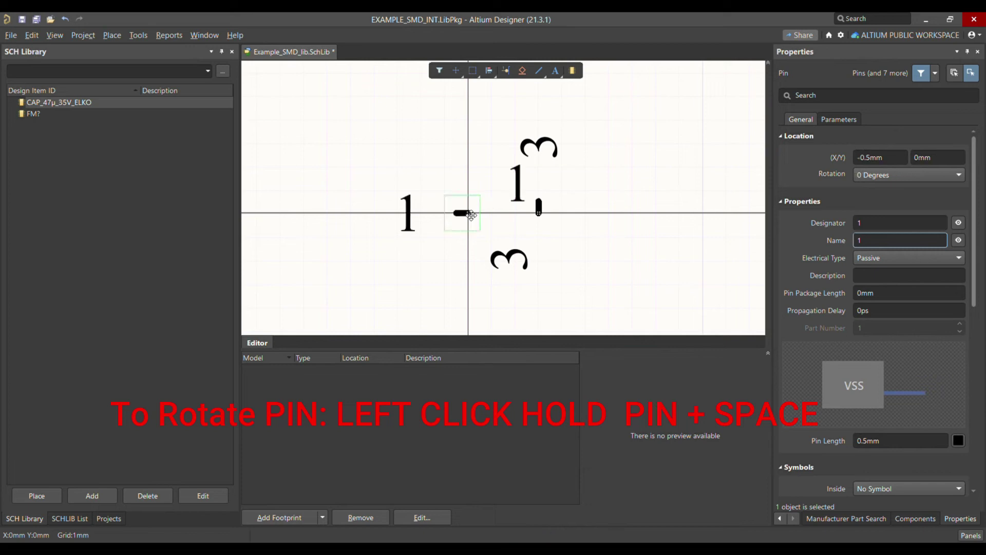
click(502, 242)
mouse_move(538, 215)
mouse_down()
mouse_move(559, 222)
mouse_move(550, 225)
mouse_up()
key(space)
key(space)
Hide the designators of both pins, the one at the origin and the one 3 mm to its right
click(461, 218)
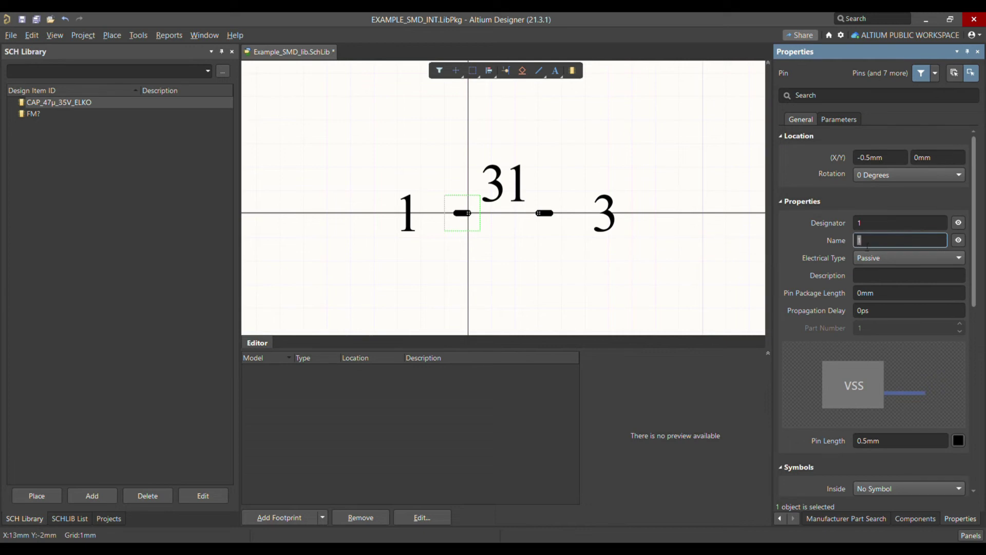
click(959, 240)
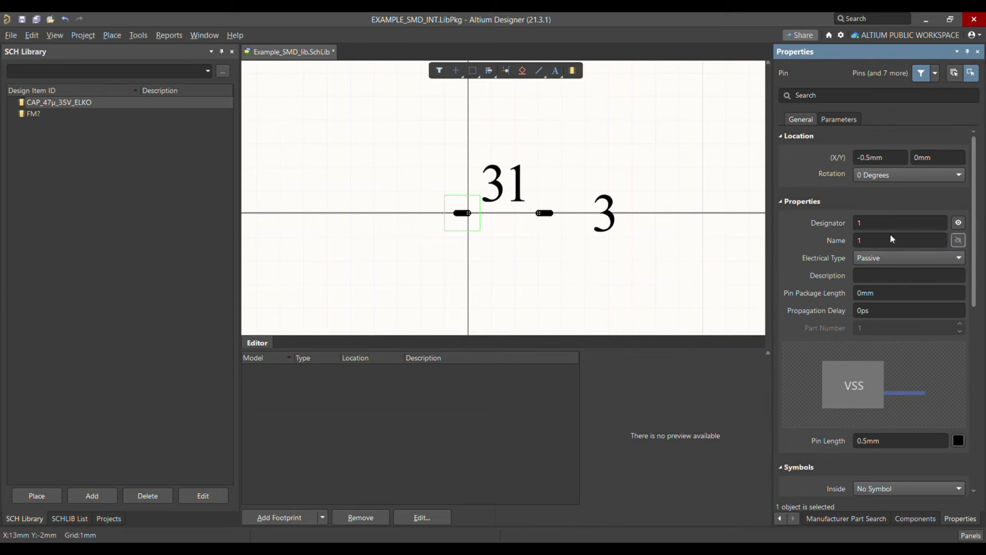
click(459, 213)
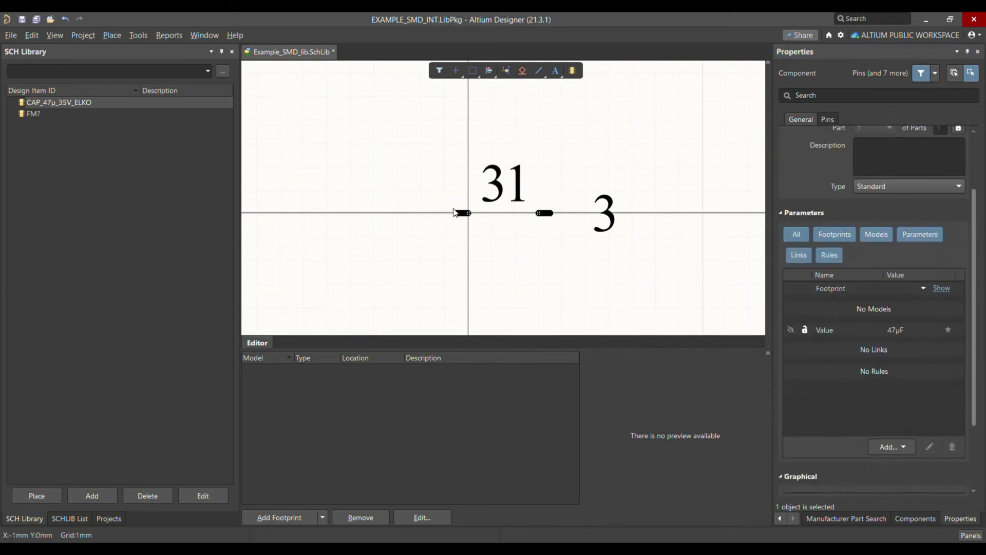
click(464, 223)
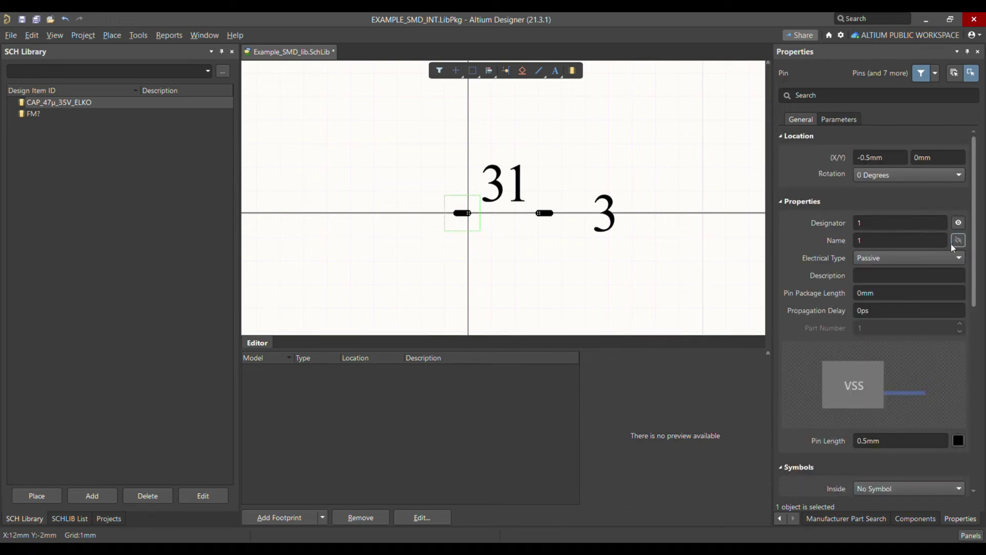
click(958, 241)
click(958, 223)
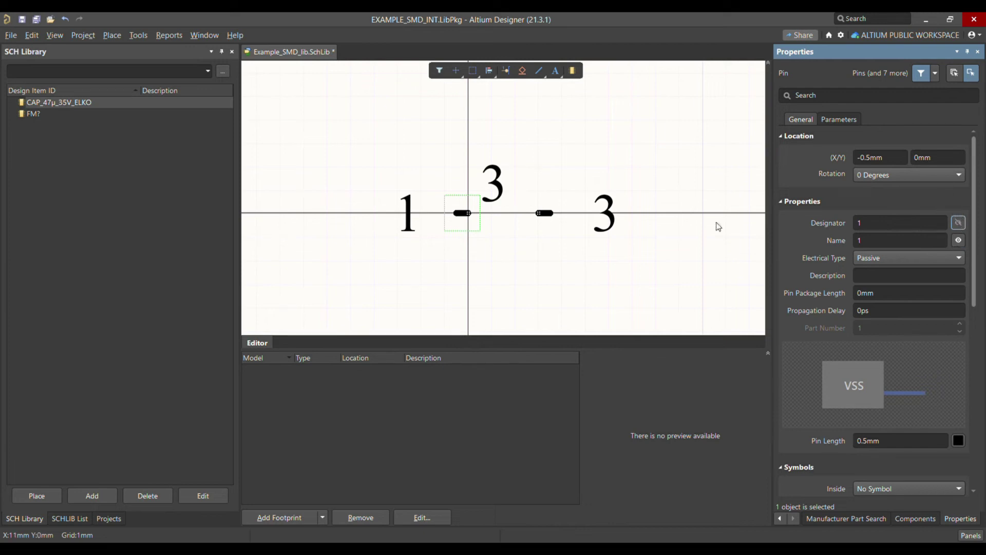
click(545, 213)
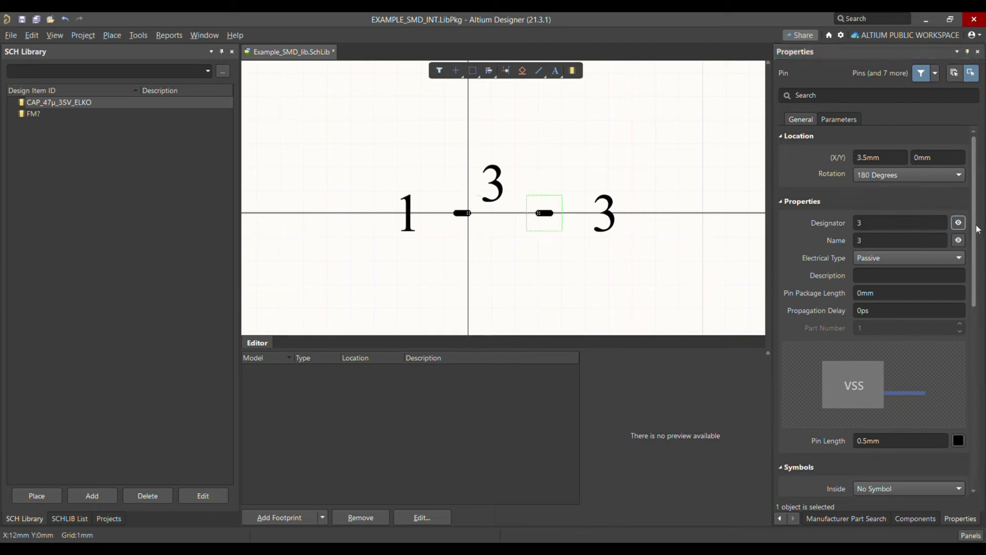
click(958, 223)
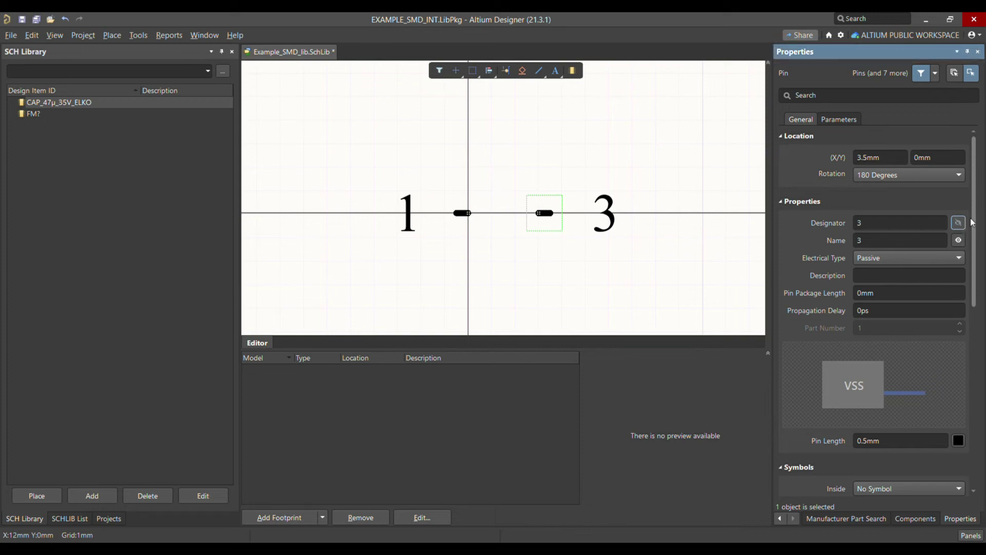
Set both the designator and the name of the pin at the 3 mm position to 2
click(877, 224)
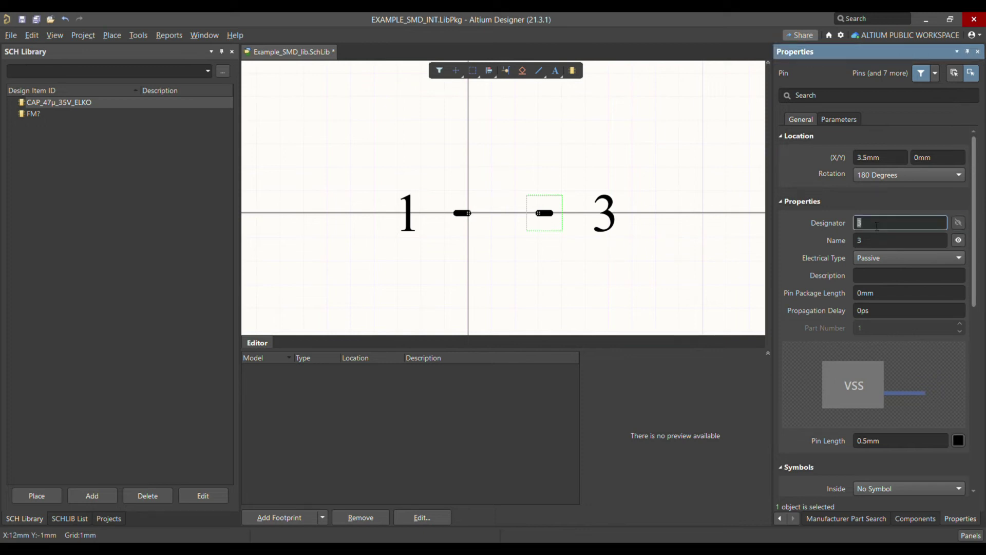
text(2)
click(876, 241)
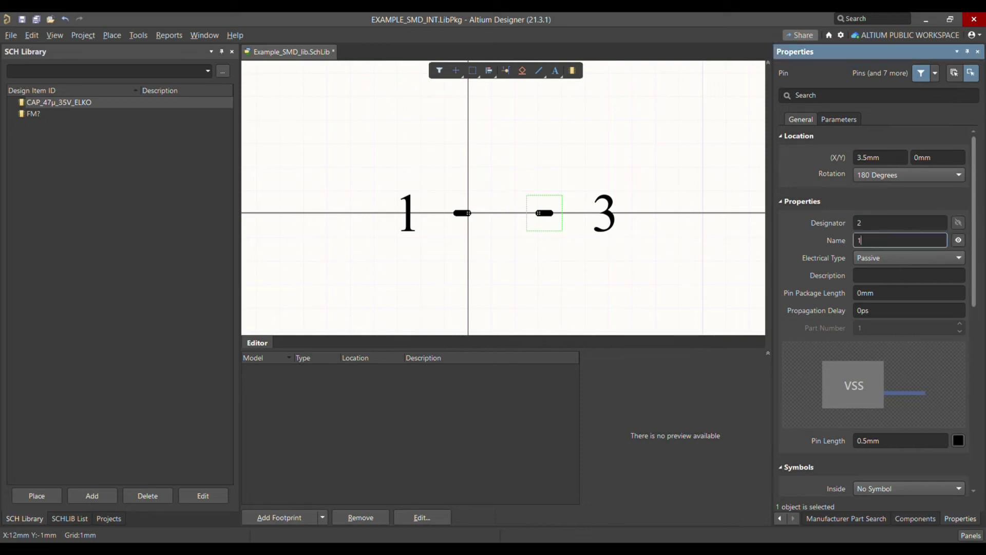
click(558, 254)
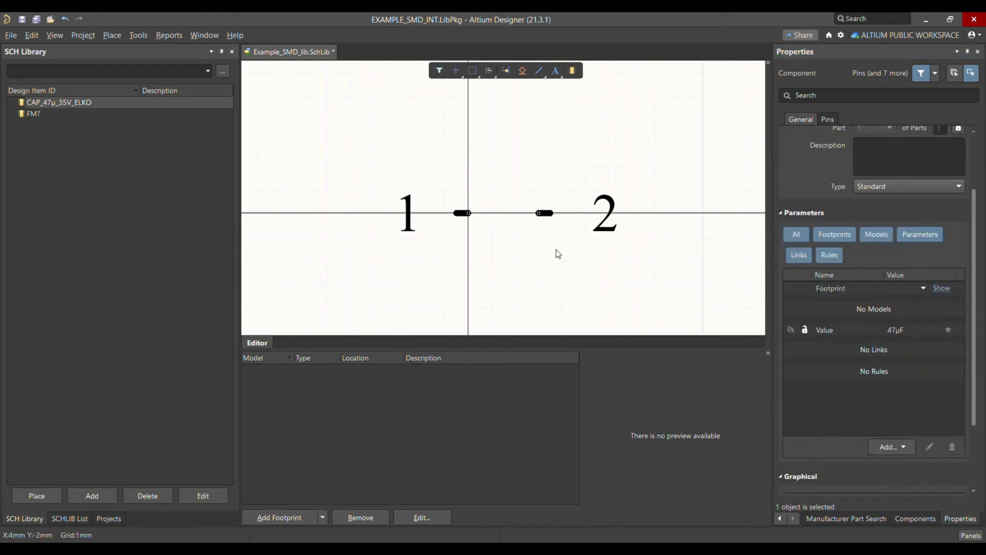
Set pin 1's length to 2 mm and move the pin along the horizontal axis so its inner end lies at the origin
click(464, 218)
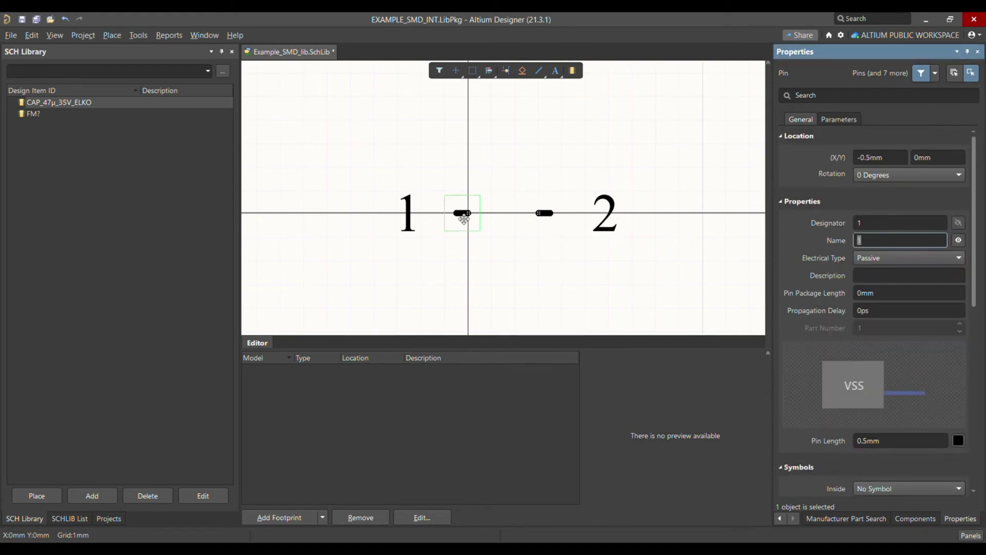
scroll(921, 311, down, 3)
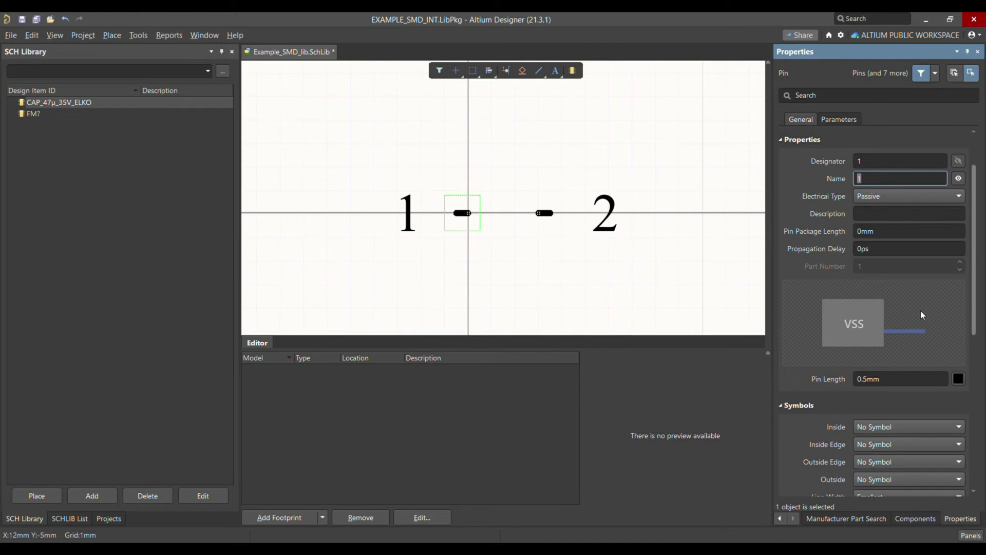
scroll(921, 314, down, 2)
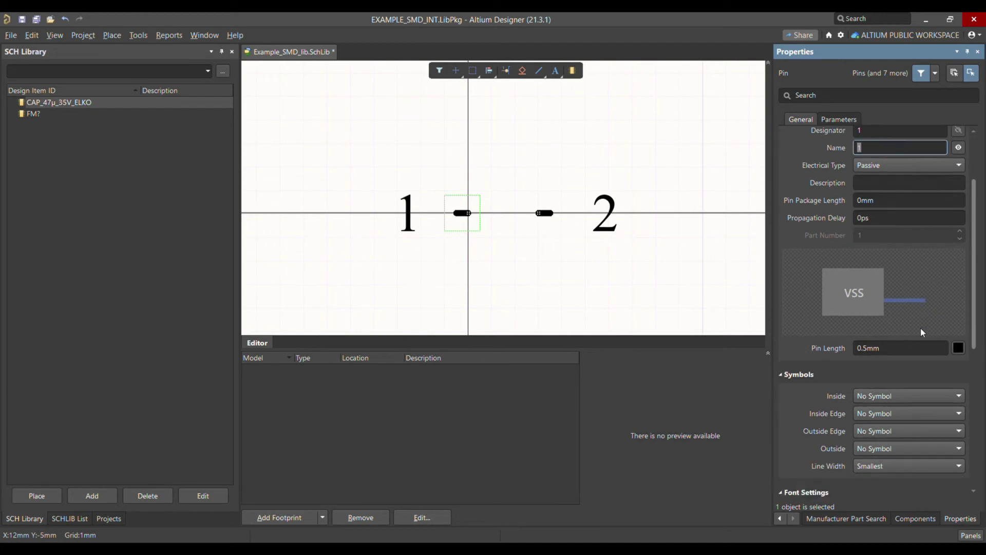
click(893, 349)
text(1)
key(Return)
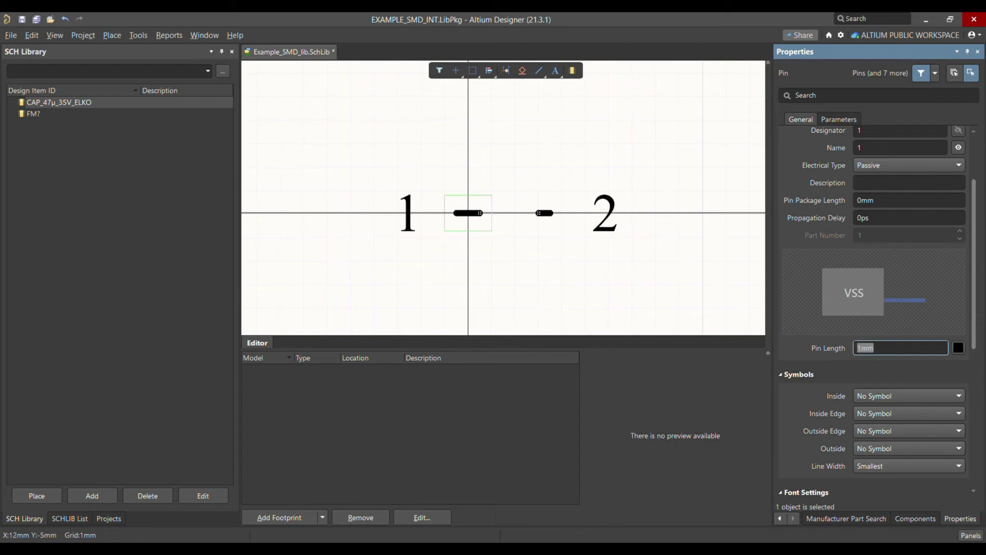
text(2)
key(Return)
click(497, 266)
drag(465, 218, 479, 219)
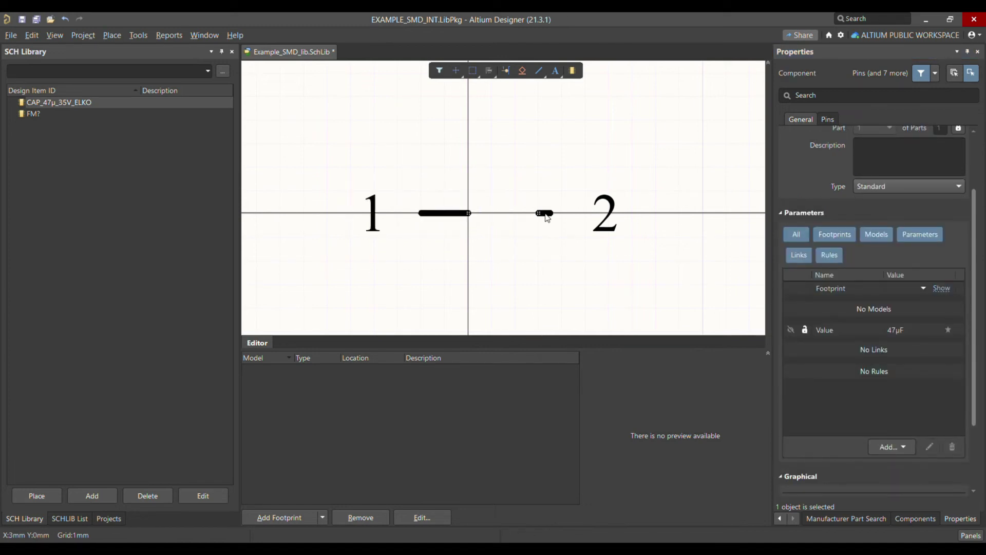
Set the length of pin 2 to 2 mm
click(545, 214)
click(899, 353)
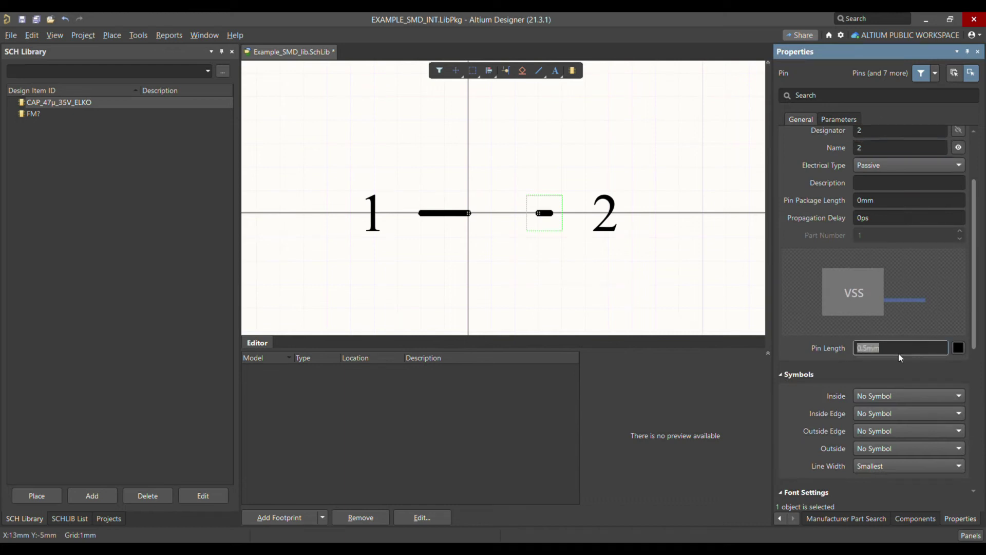
text(2)
key(Return)
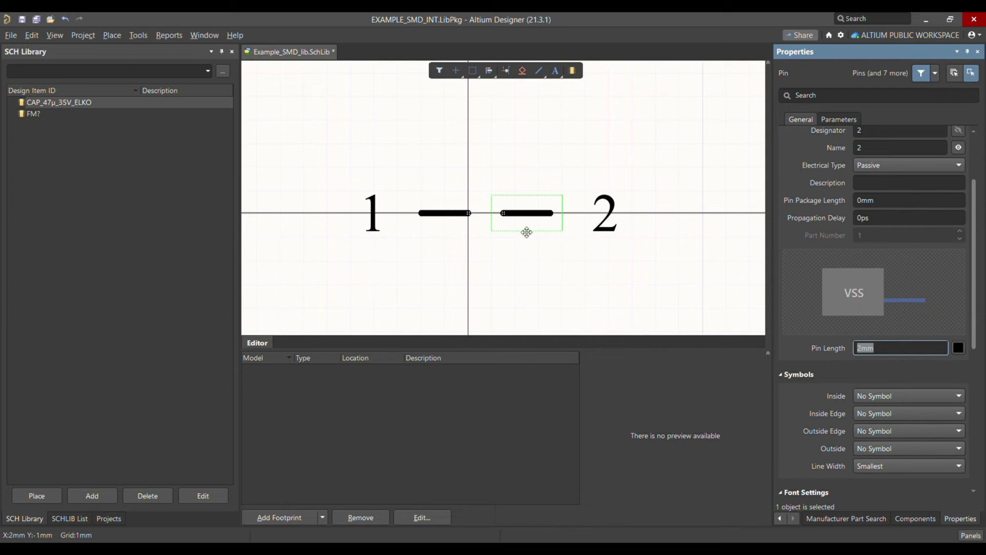
Rotate pin 2 to 0 degrees and move it along the horizontal axis so it spans from 3 mm to 5 mm
drag(514, 217, 601, 236)
key(space)
key(space)
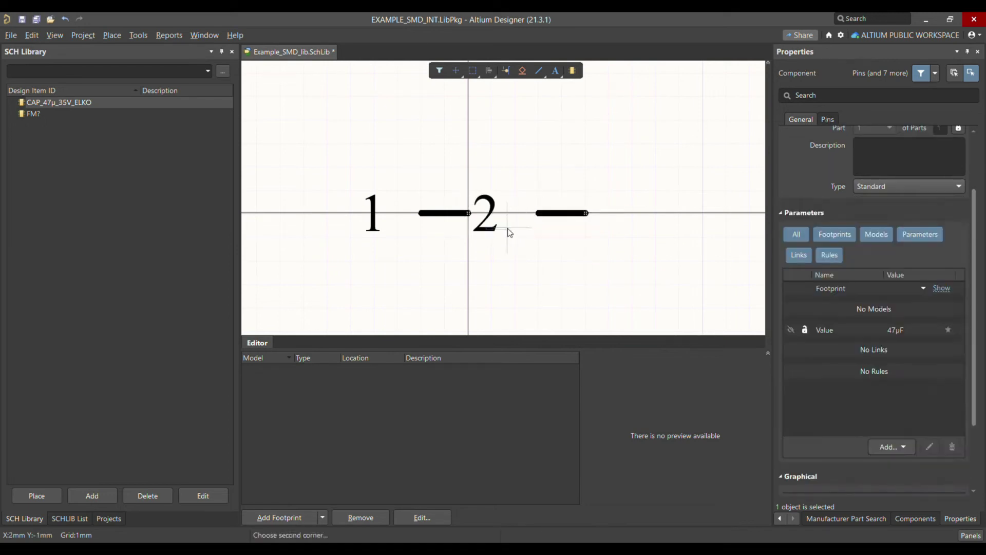
click(562, 222)
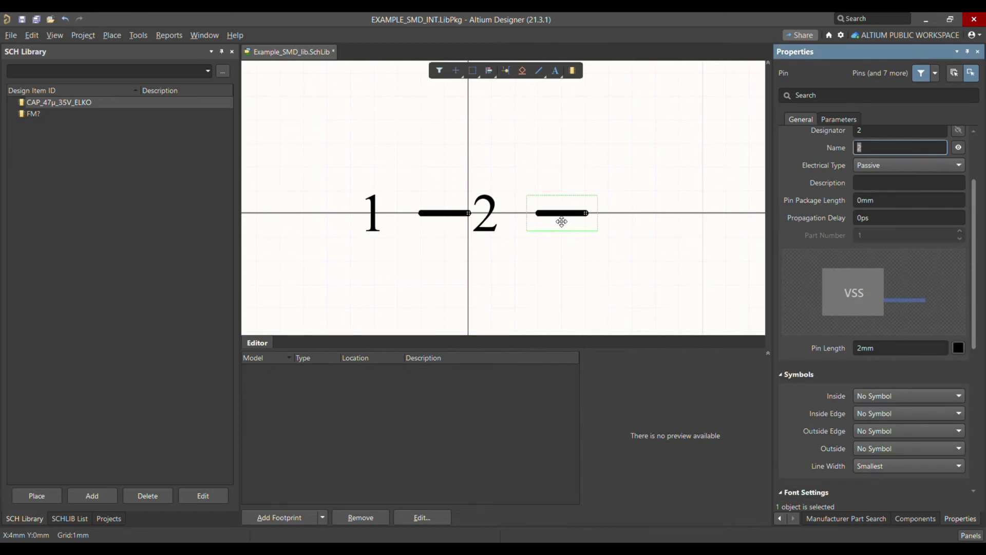
click(492, 198)
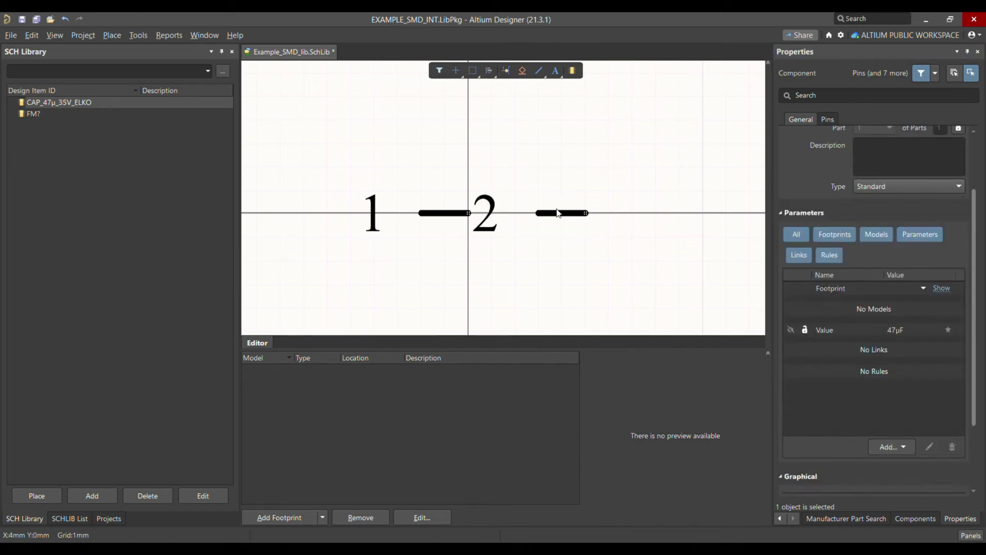
Show the designator of pin 2 and hide its name
click(560, 214)
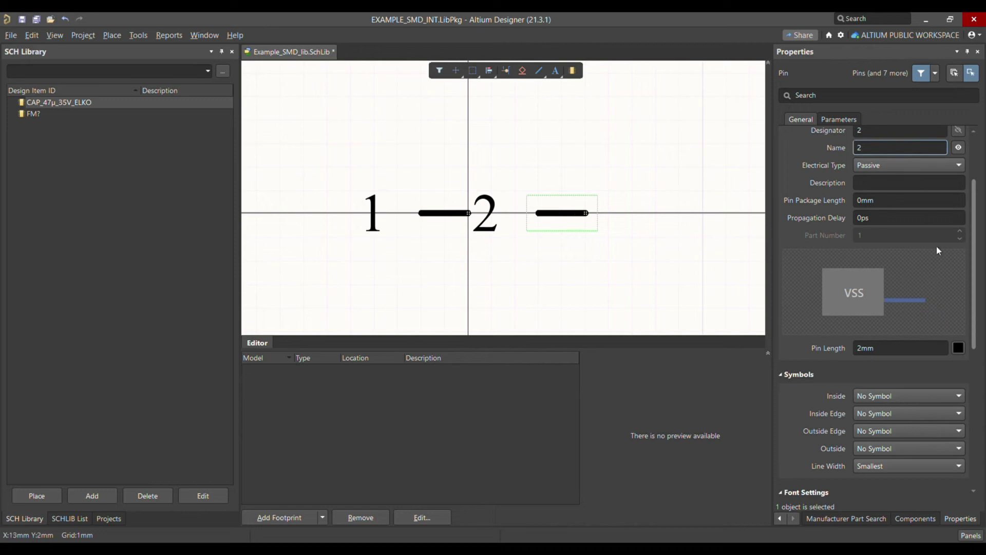
scroll(937, 250, up, 2)
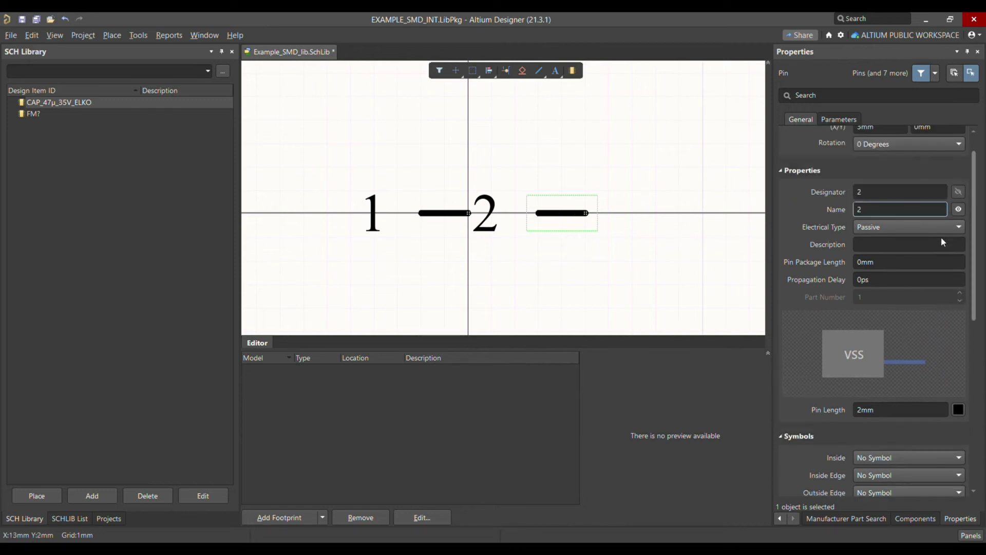
click(959, 192)
click(959, 209)
Rotate pin 1 to 180 degrees with its inner end at the origin, show its designator and hide its name
drag(449, 212, 422, 220)
key(space)
key(space)
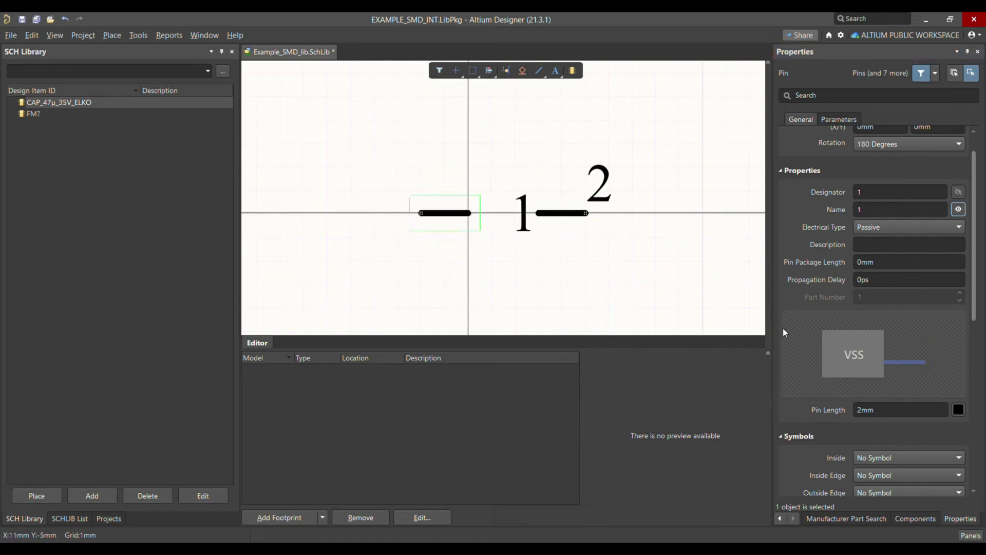
click(958, 192)
click(958, 209)
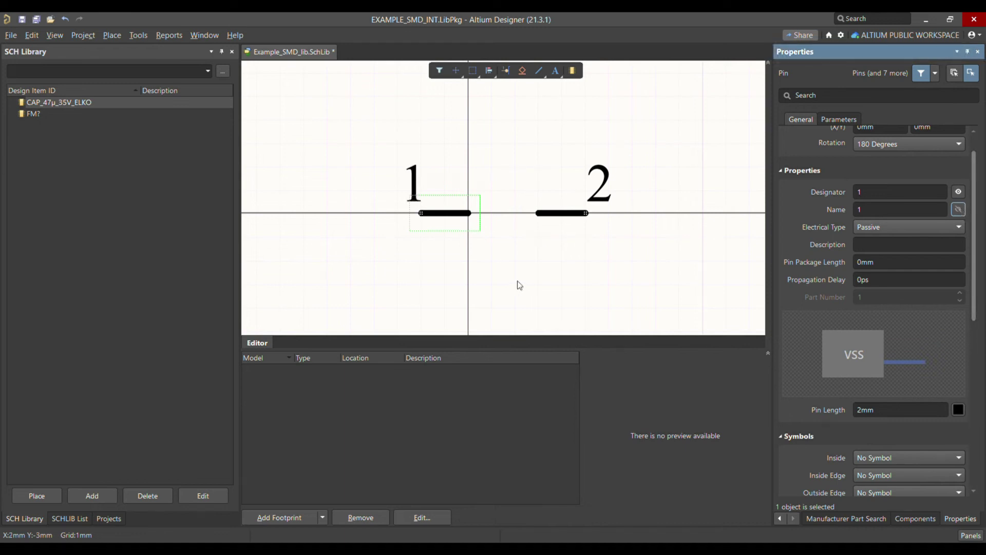
click(506, 271)
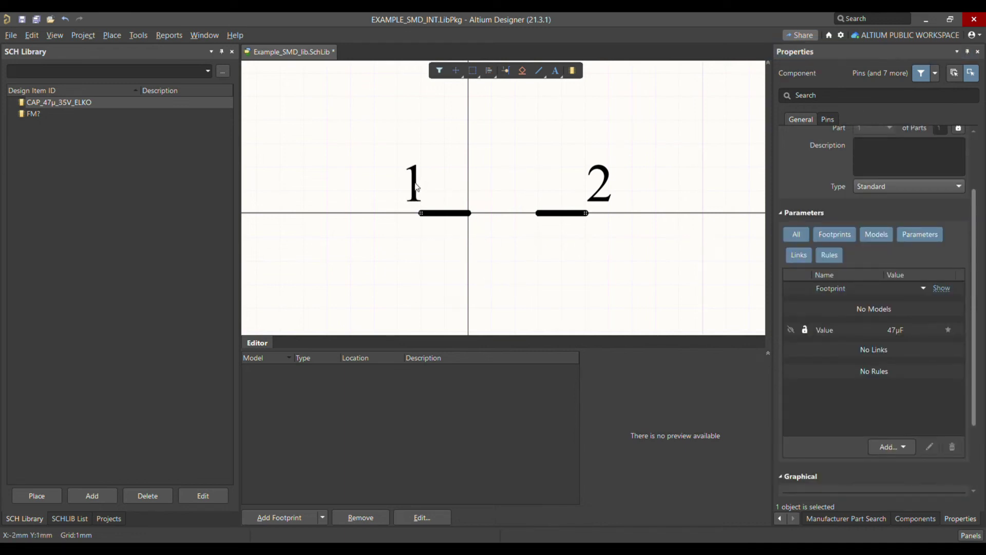
Draw a vertical line through the origin from Y 2 mm to Y -2 mm as the first capacitor plate
ctrl+scroll(511, 211, down, 1)
ctrl+scroll(506, 215, up, 1)
ctrl+scroll(507, 216, up, 1)
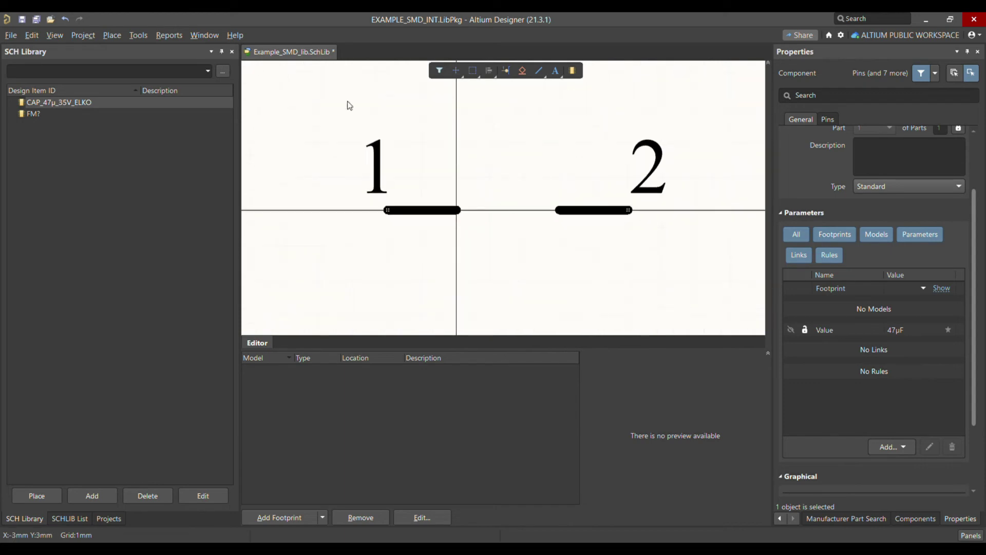
click(110, 36)
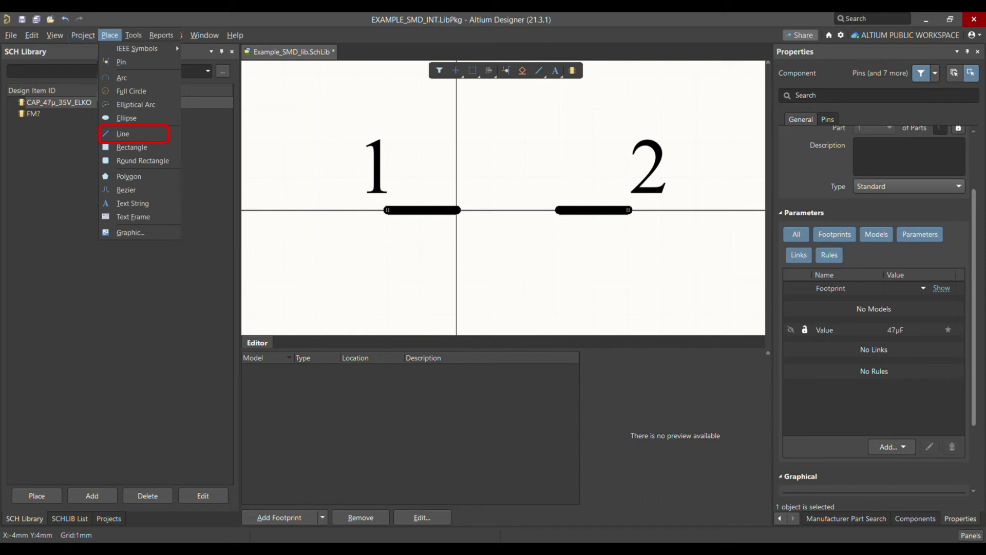
click(123, 133)
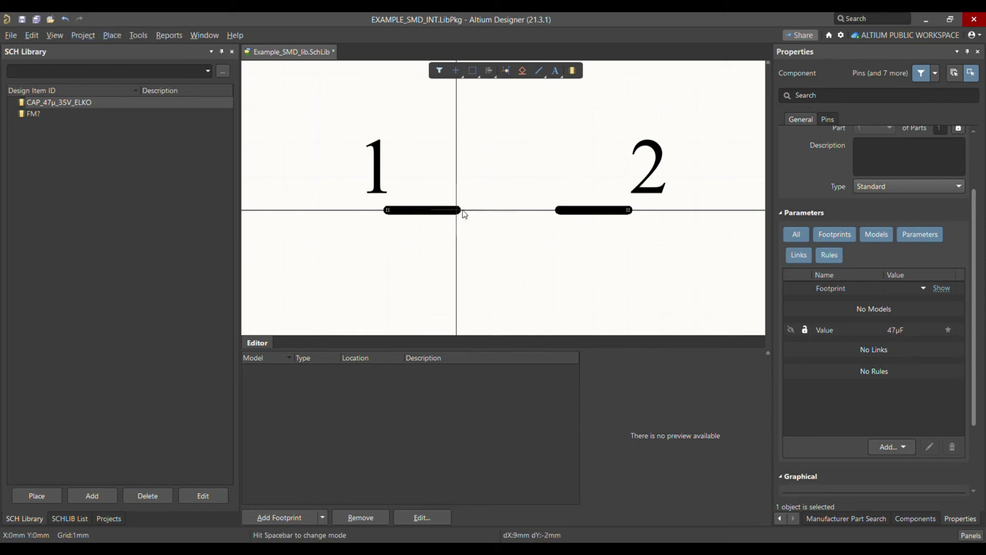
click(456, 139)
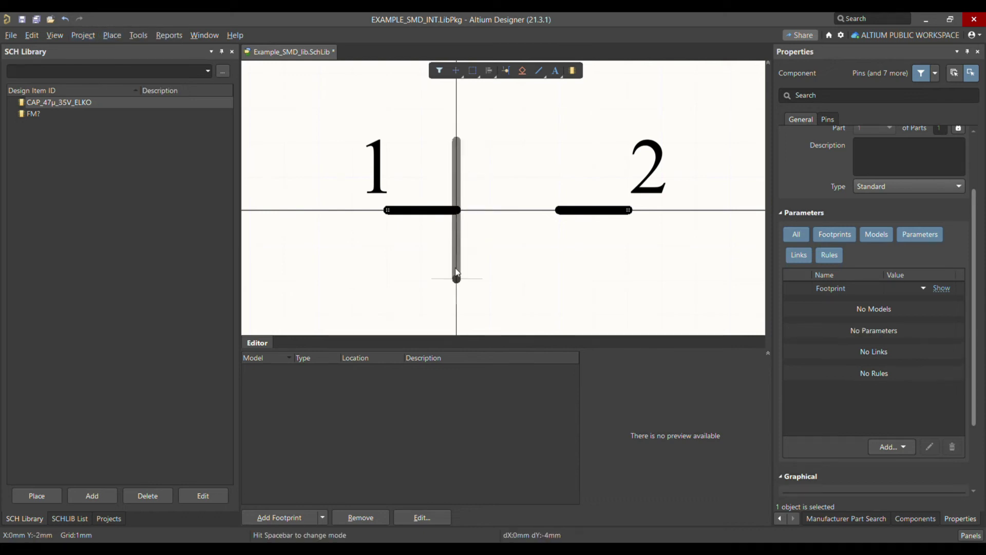
click(455, 269)
click(467, 277)
right_click(468, 276)
right_click(514, 200)
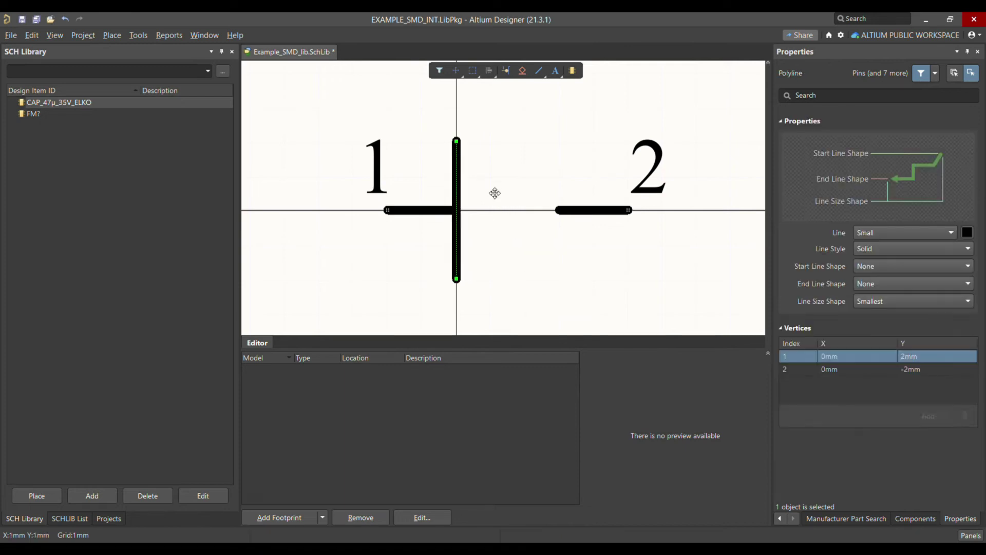
Copy the vertical plate line to X 1 mm and move pin 2 so its inner end meets the copy
click(465, 241)
click(461, 242)
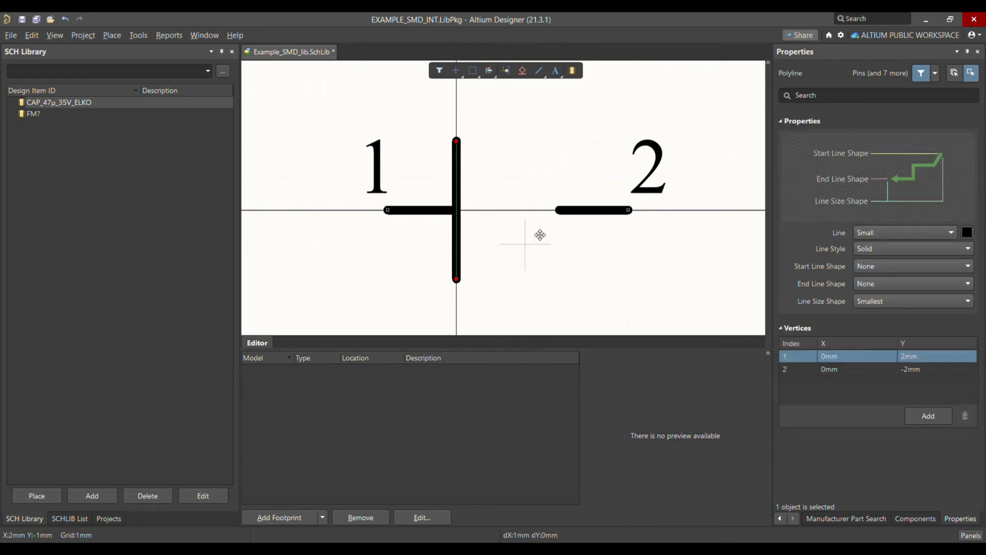
click(509, 216)
mouse_move(565, 211)
mouse_down()
mouse_move(587, 213)
mouse_move(555, 212)
mouse_up()
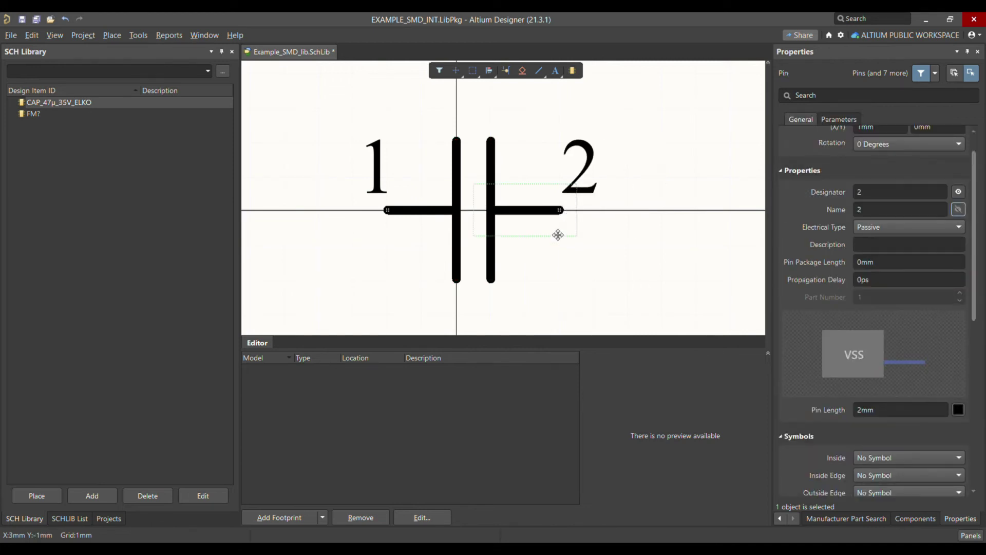
Change the colour of both vertical plate lines to blue
click(459, 184)
click(969, 233)
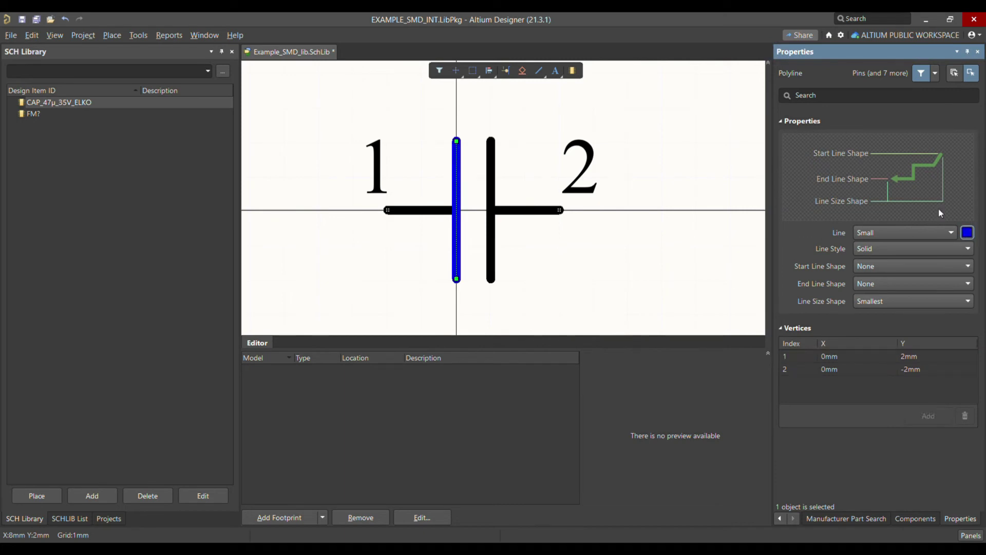
click(492, 168)
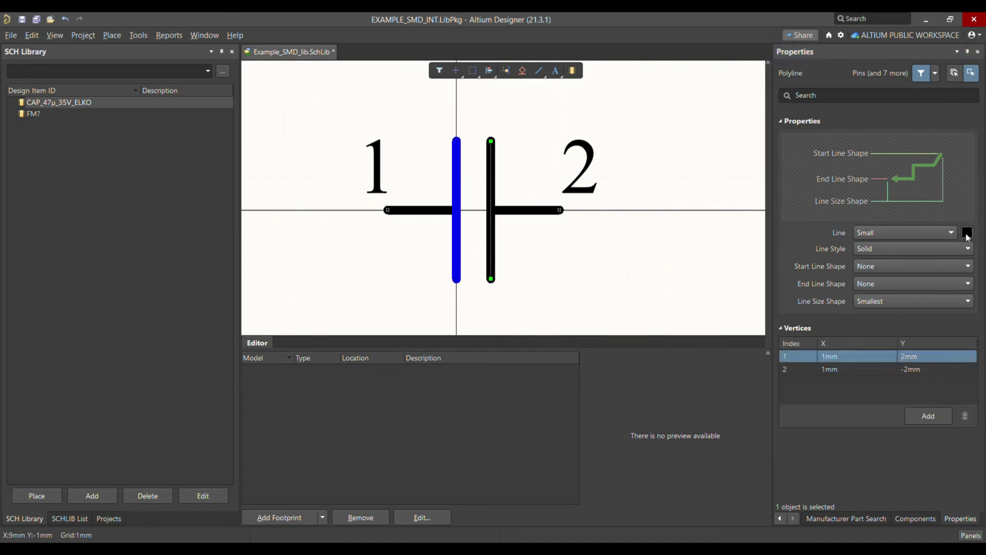
click(968, 235)
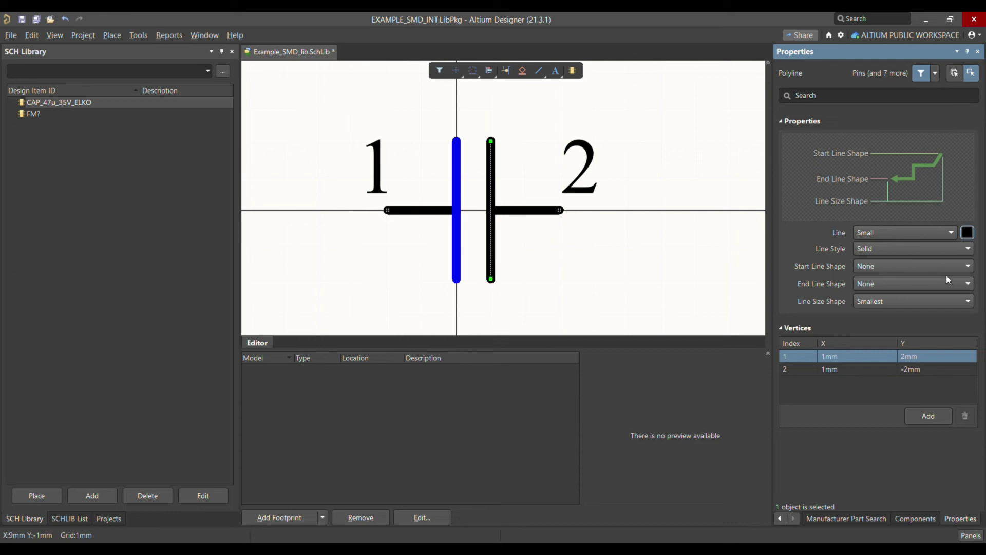
click(421, 158)
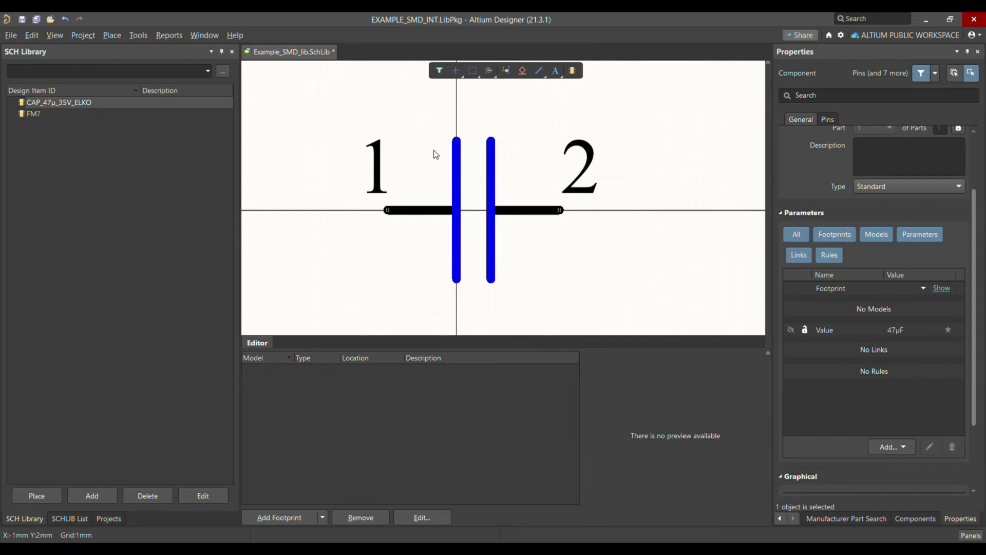
mouse_move(456, 154)
mouse_down()
mouse_move(460, 171)
mouse_move(461, 160)
mouse_up()
click(548, 260)
ctrl+scroll(504, 207, down, 5)
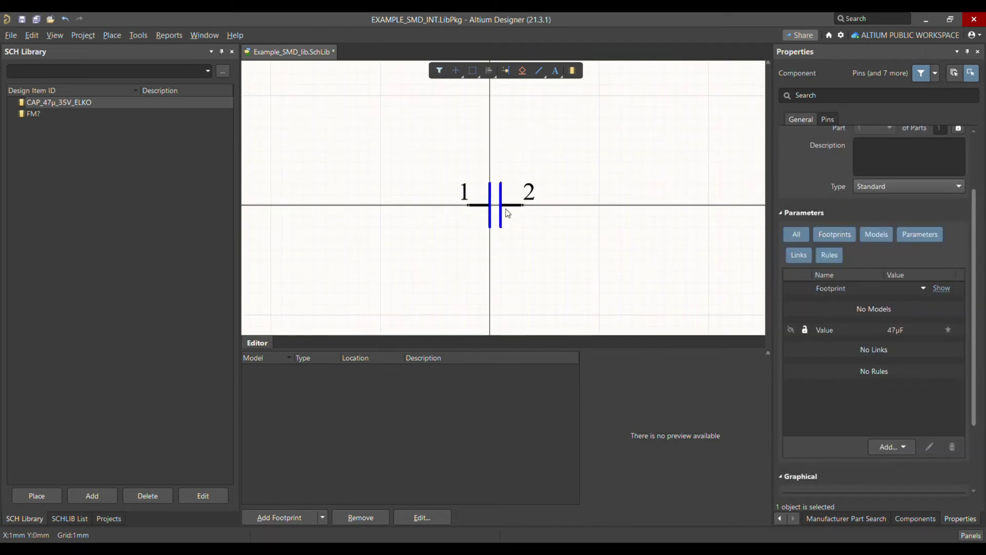
ctrl+scroll(511, 231, up, 5)
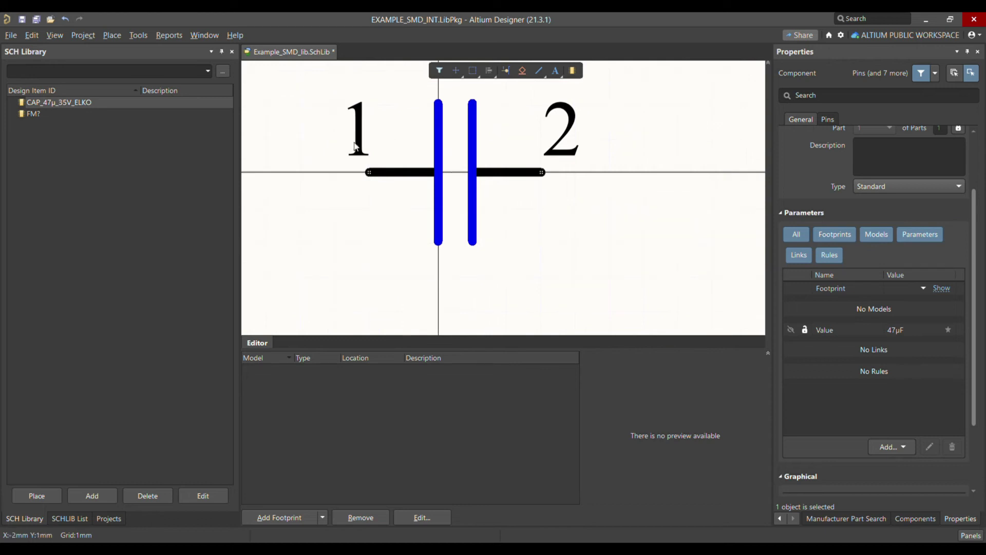
ctrl+scroll(421, 244, down, 2)
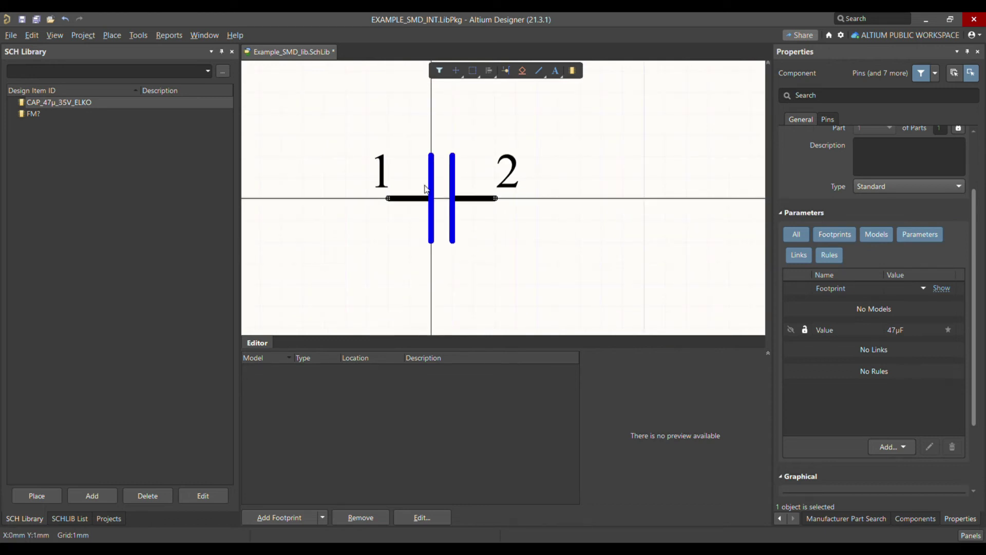
ctrl+scroll(419, 177, up, 2)
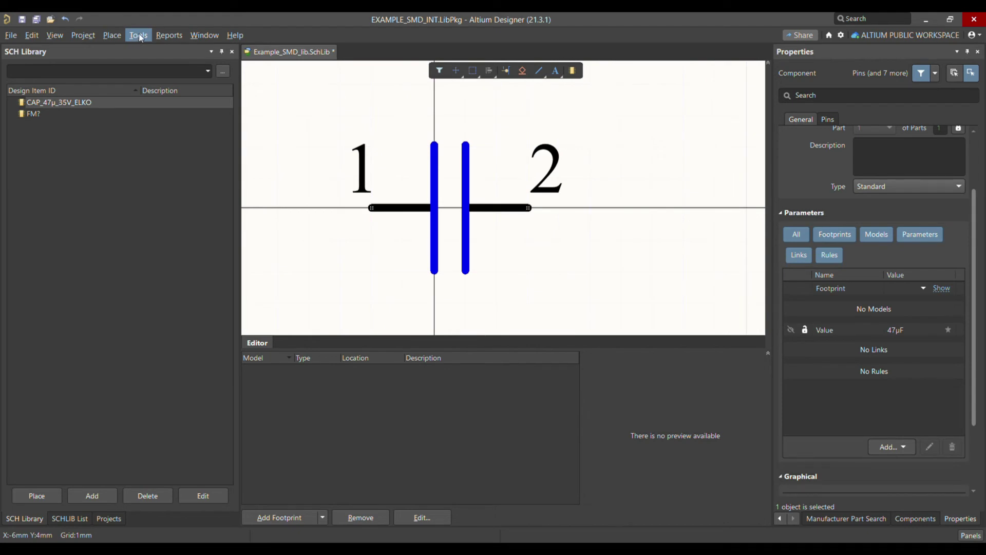
click(110, 35)
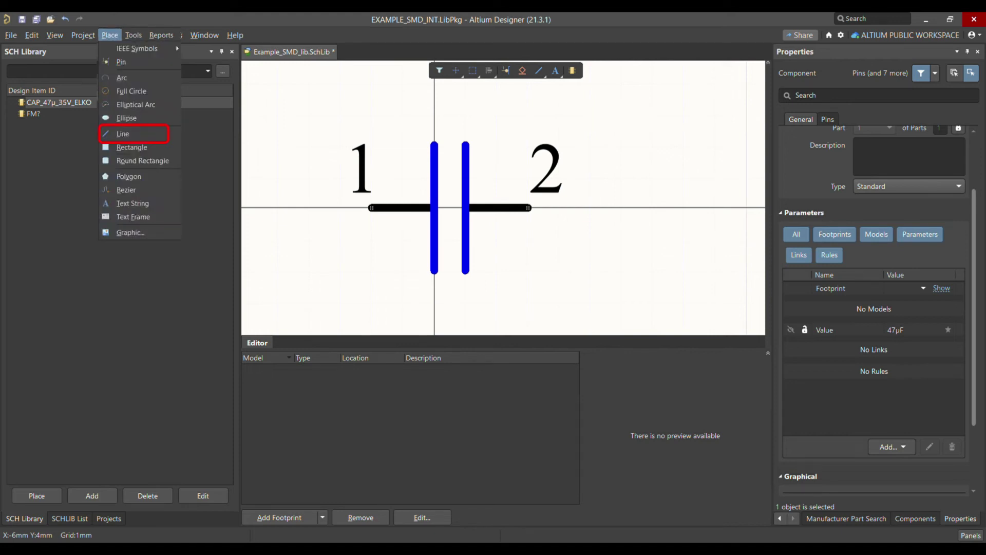
key(Escape)
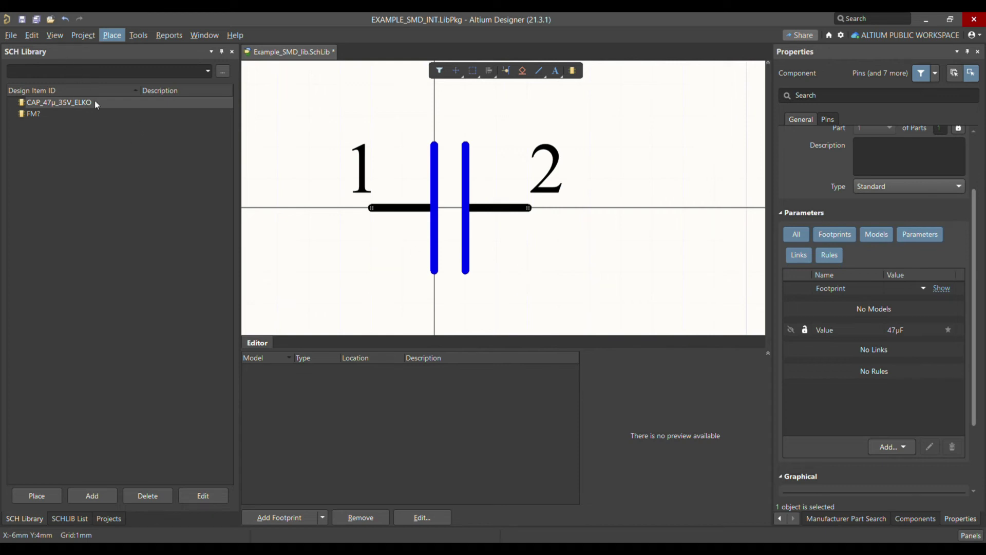
Draw two short black lines above pin 1: horizontal from X -2 to -1 mm at Y 1 mm, vertical at X -1 mm from Y 2 to 1 mm
key(p)
key(l)
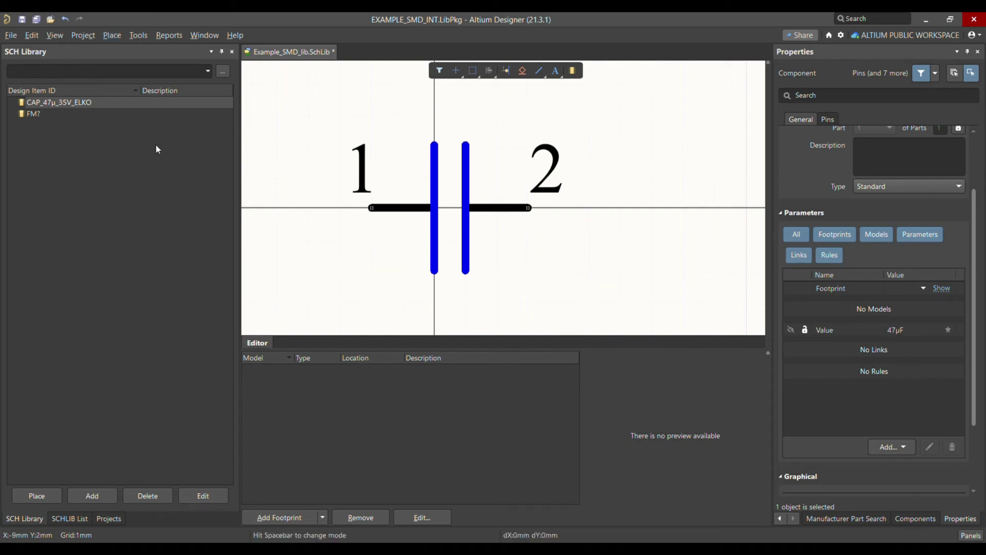
click(391, 178)
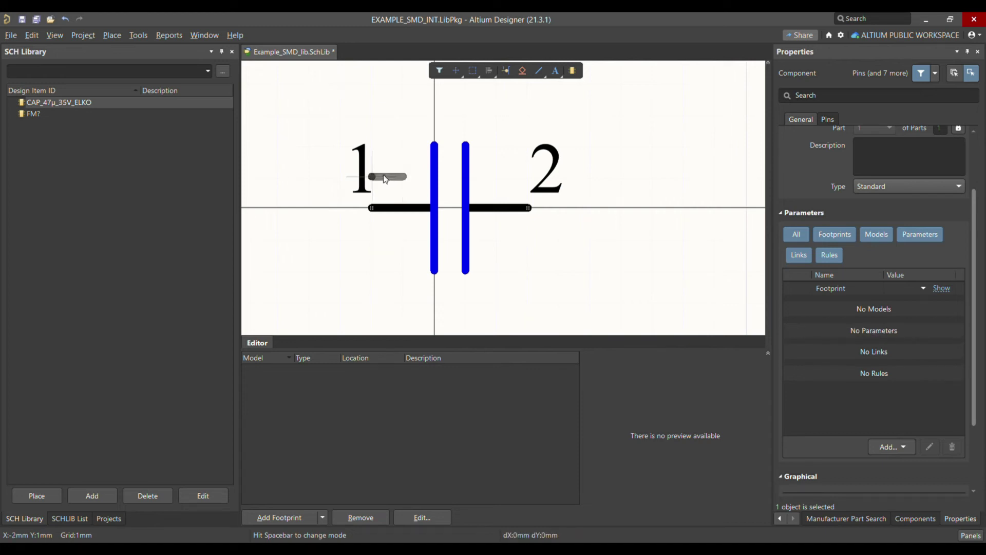
click(386, 179)
right_click(391, 179)
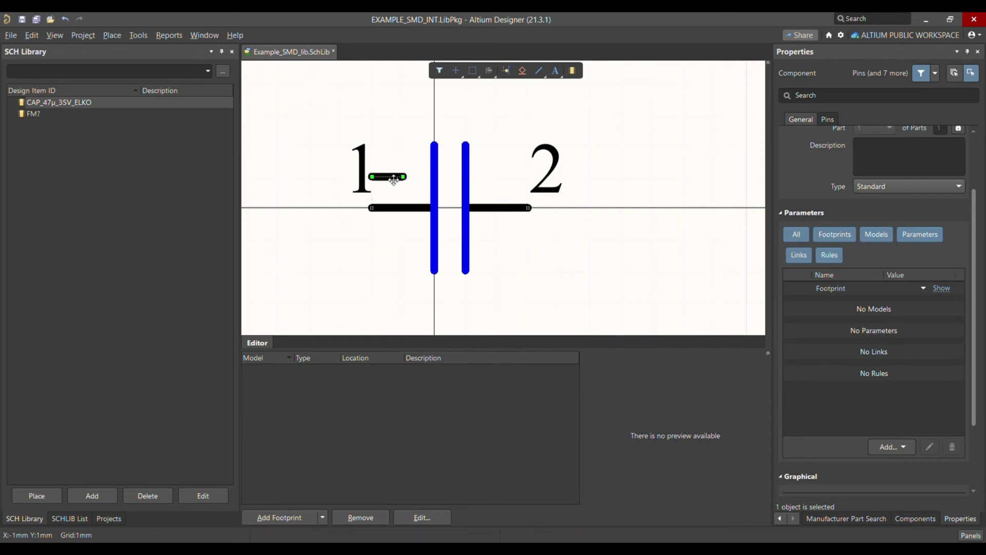
click(393, 179)
click(395, 184)
click(397, 184)
drag(399, 165, 393, 161)
click(392, 176)
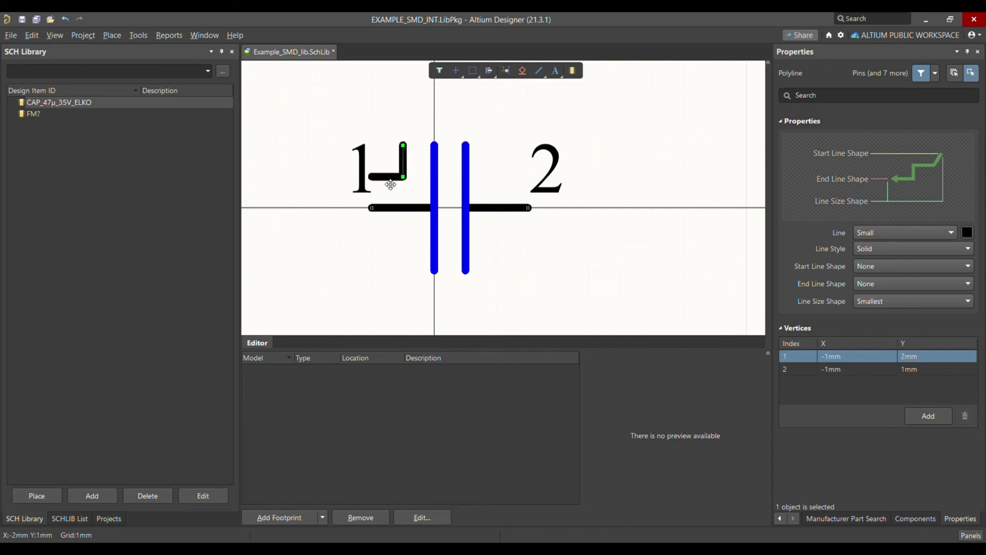
Try the Smallest line width on the short vertical line and undo it
double_click(391, 183)
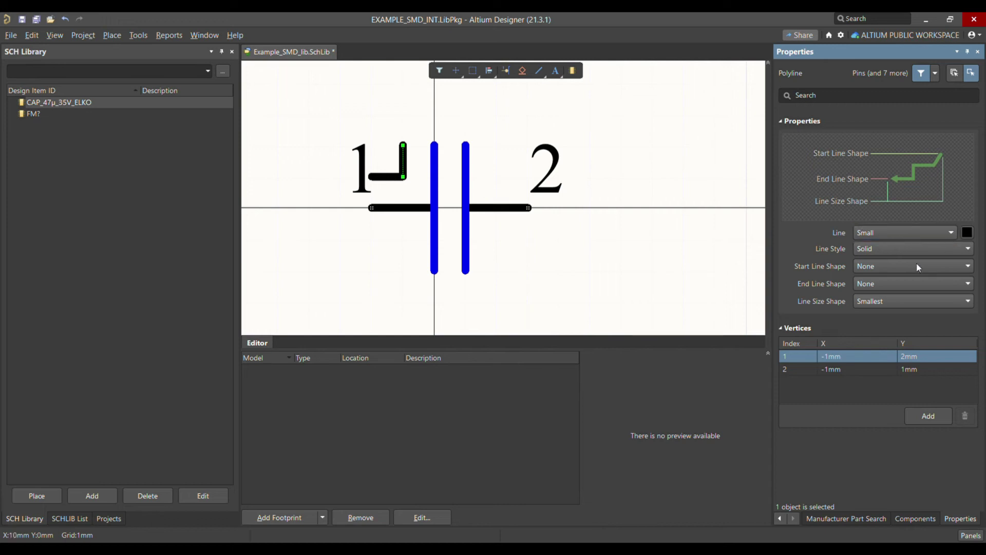
key(Up)
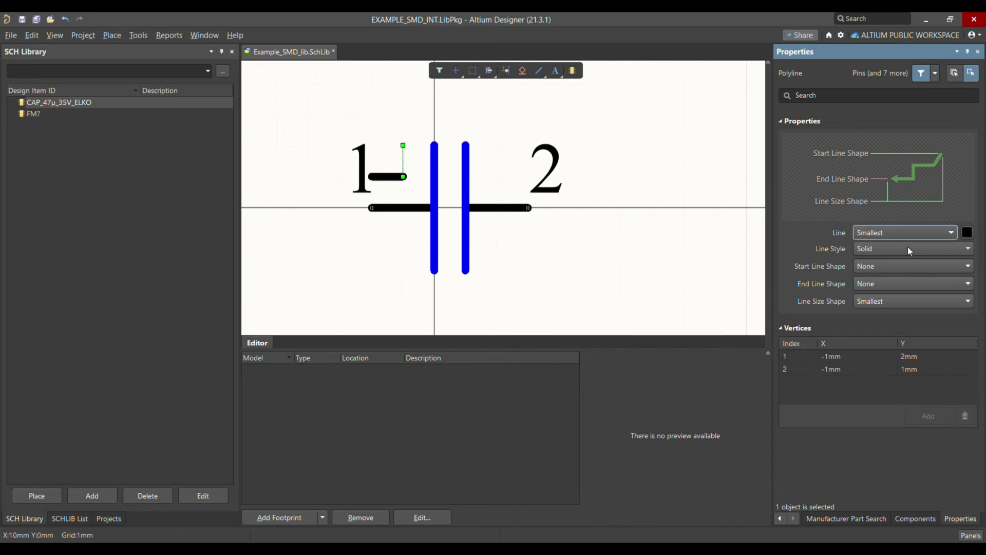
key(ctrl+z)
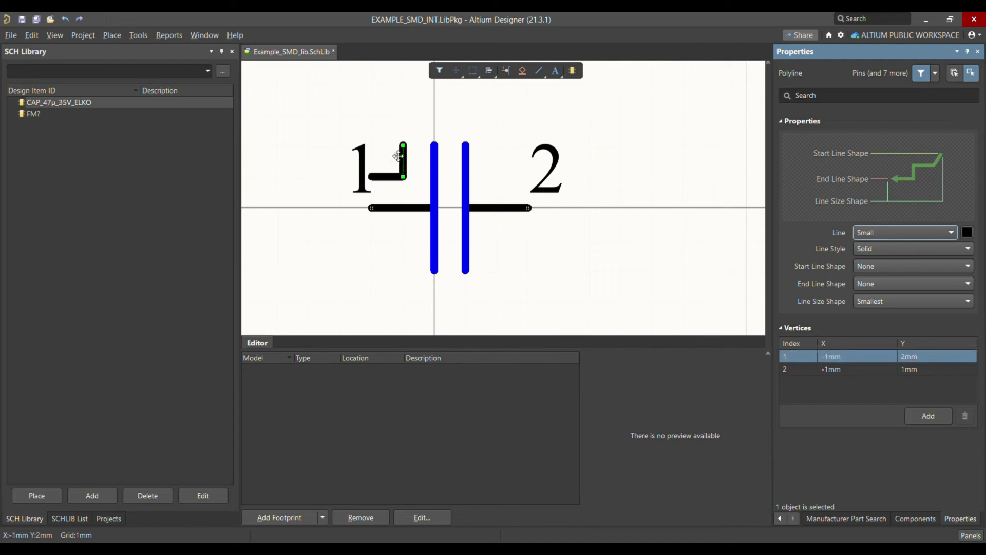
Move the two short lines together below pin 1 so their shared corner lies at X -2 mm, Y -2 mm
drag(405, 147, 404, 152)
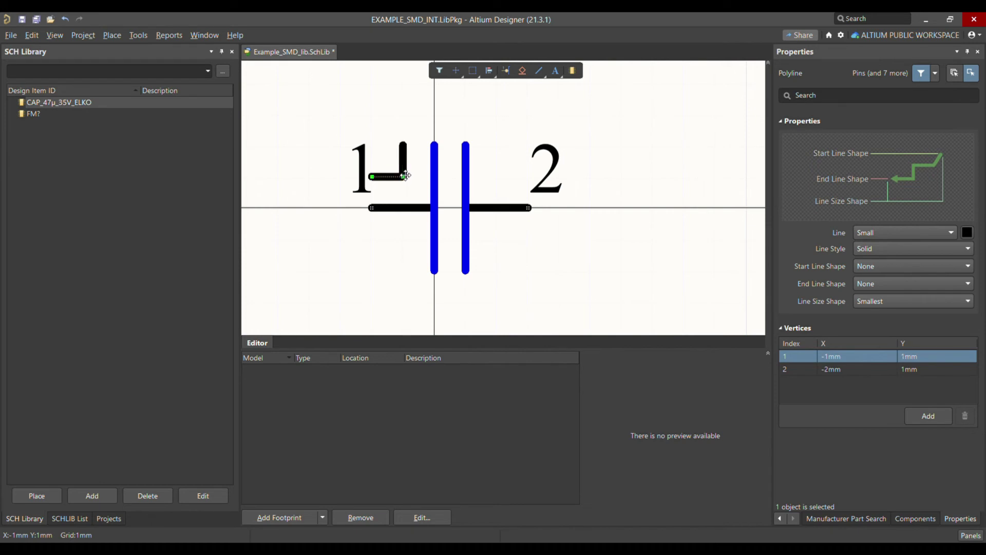
shift+click(404, 165)
drag(404, 167, 395, 269)
scroll(401, 266, down, 1)
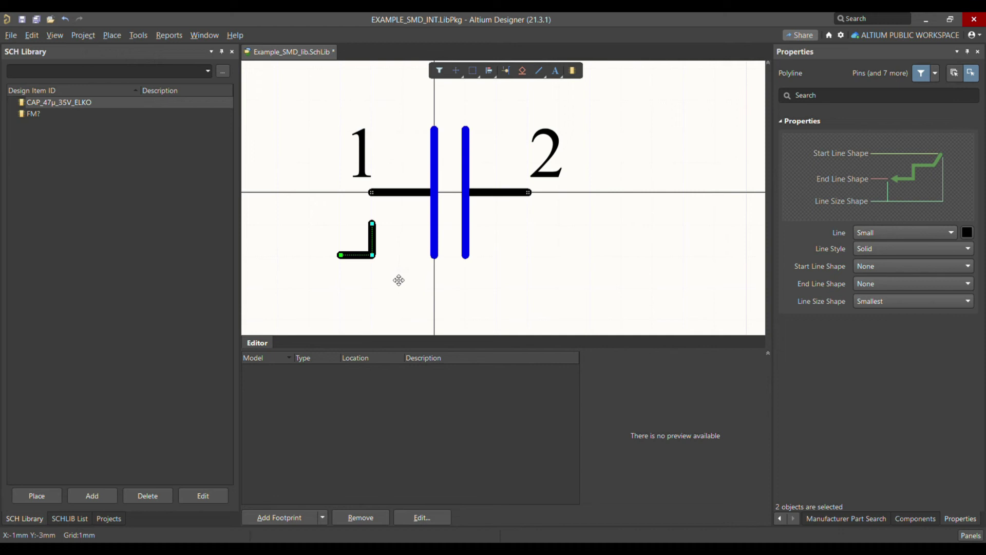
Extend the short vertical line to Y -3 mm and the short horizontal line to X -1 mm to form a plus sign
click(381, 252)
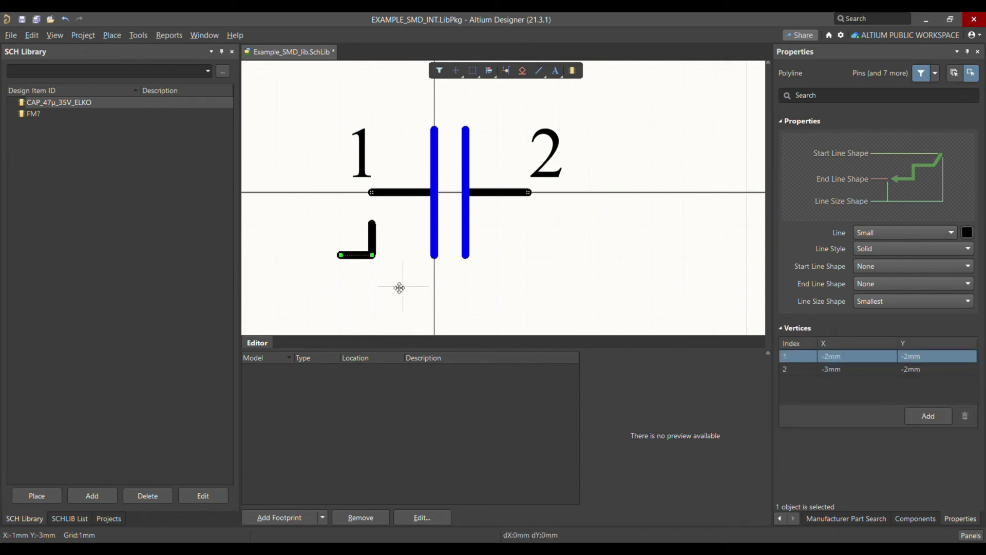
click(378, 245)
drag(375, 255, 374, 279)
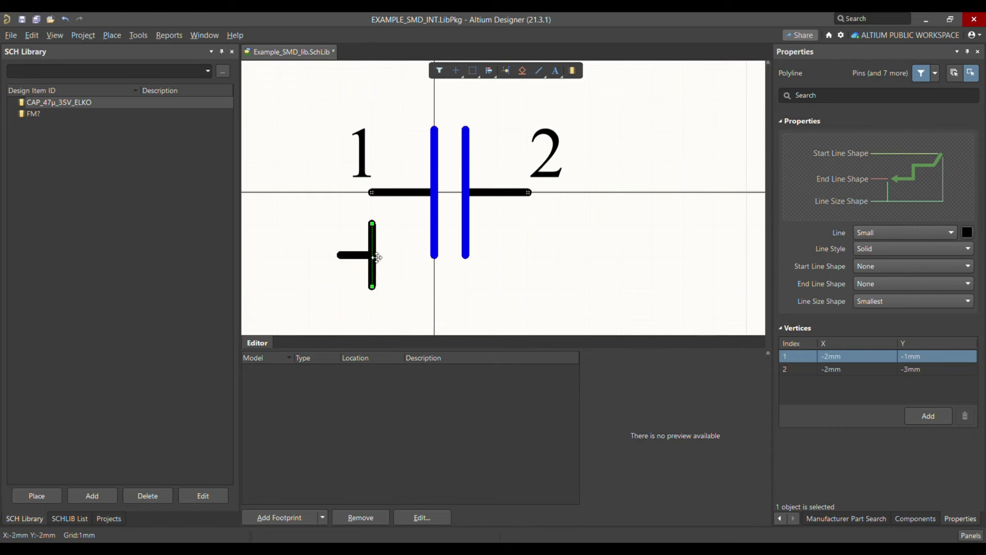
click(359, 255)
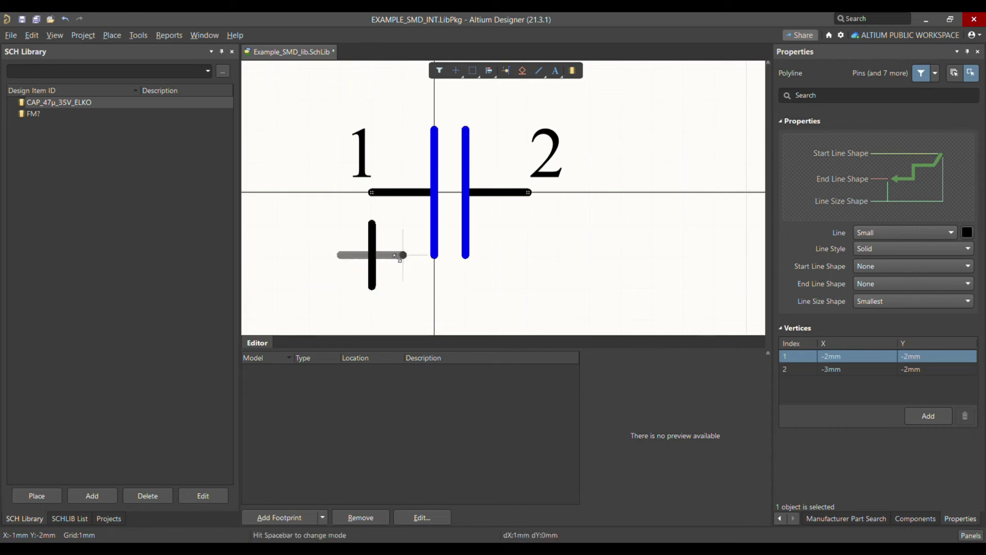
click(378, 235)
ctrl+scroll(386, 231, down, 1)
Change the colour of both lines of the plus sign to blue
click(366, 243)
click(380, 237)
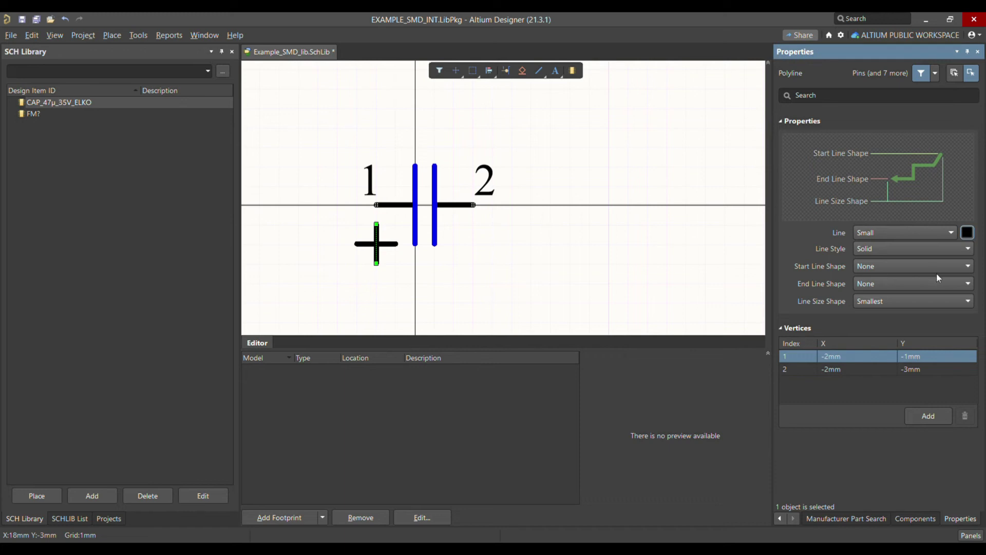
click(967, 232)
click(394, 244)
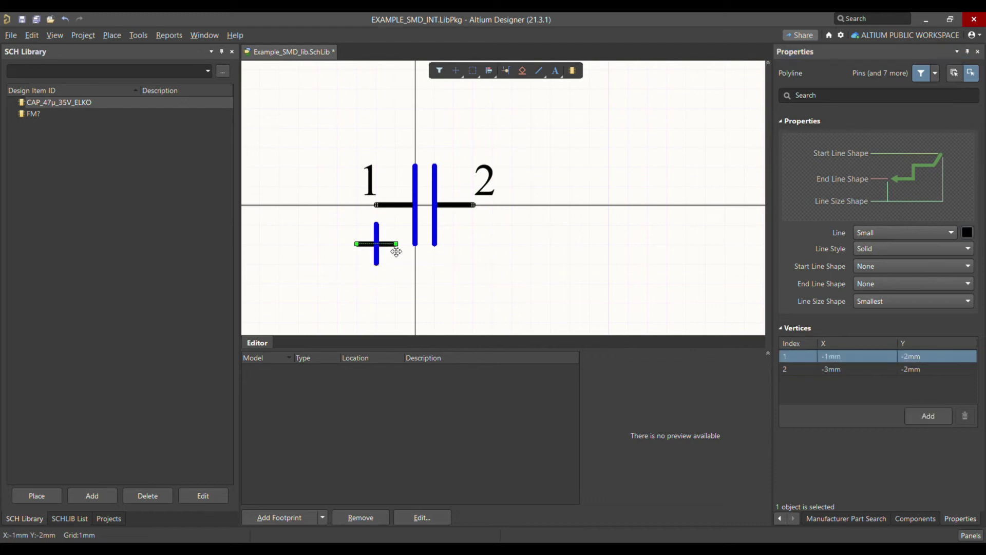
click(966, 233)
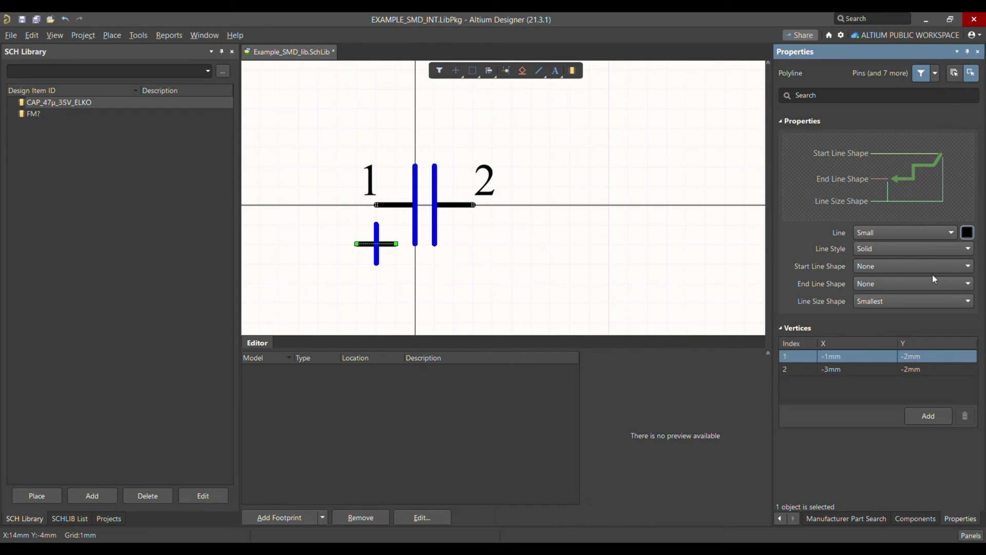
click(455, 284)
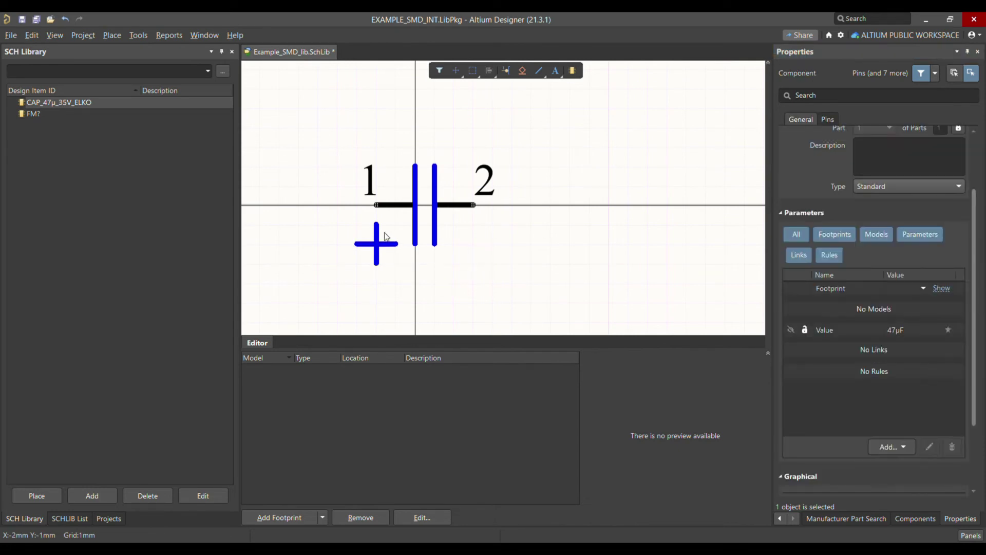
Save the schematic library with the new plus sign
ctrl+scroll(388, 240, up, 3)
ctrl+scroll(388, 240, down, 2)
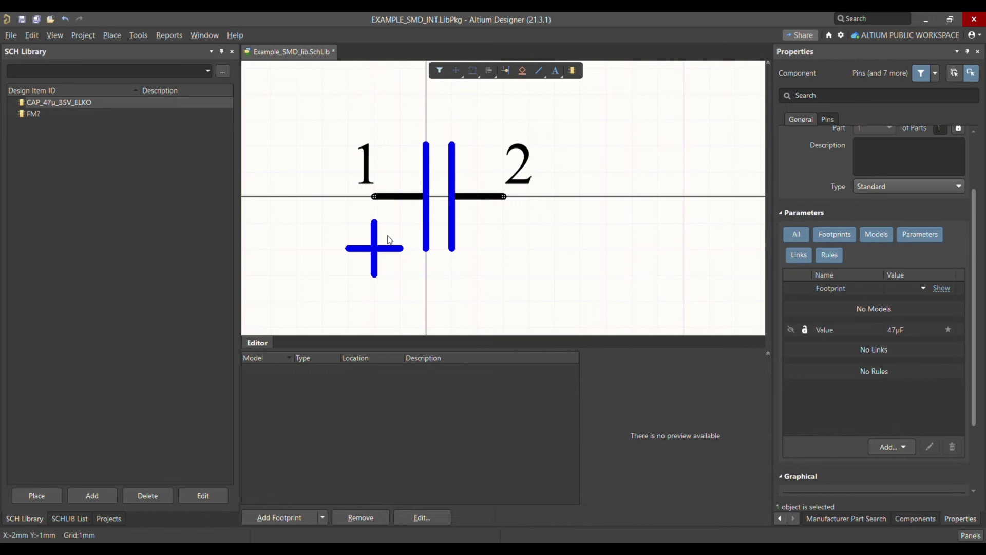
ctrl+scroll(427, 196, up, 1)
key(ctrl+s)
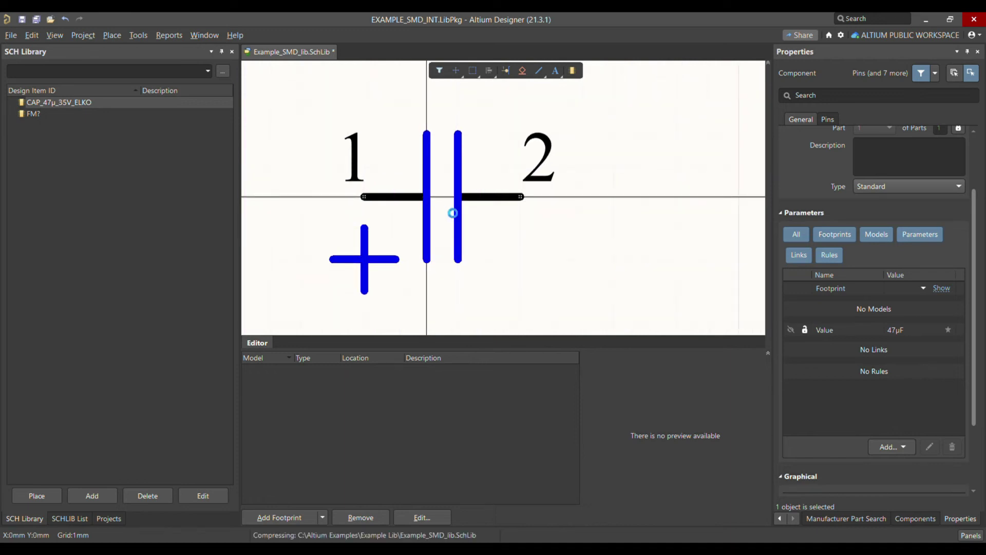
Shorten the capacitor plate next to pin 2 by setting its ends to Y 1.5 mm and Y -1.5 mm
click(433, 237)
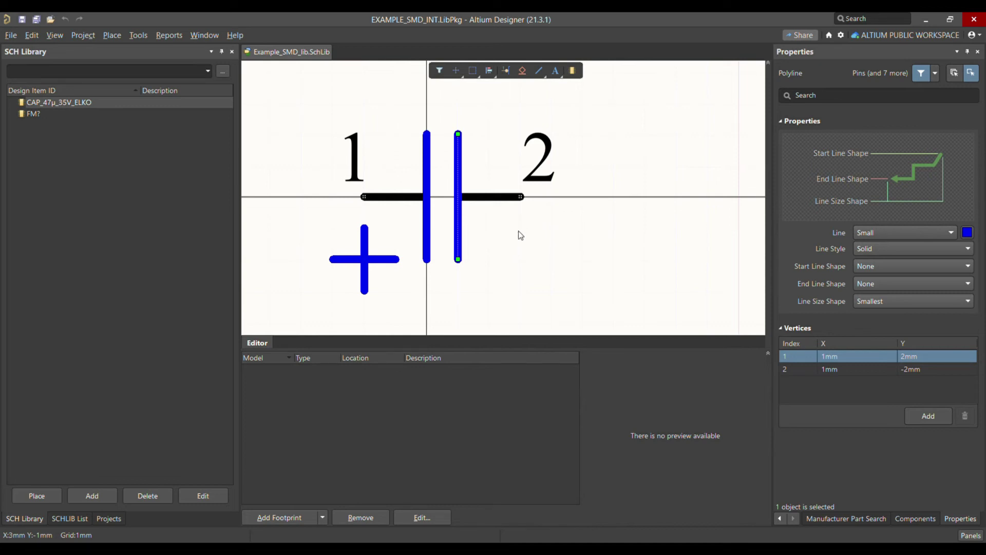
click(918, 355)
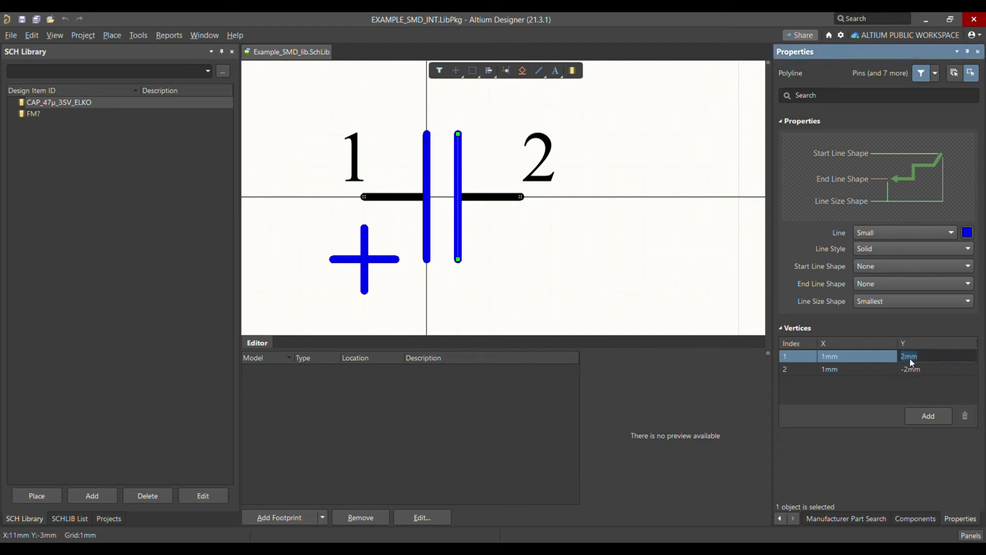
key(BackSpace)
text(1.5)
key(Return)
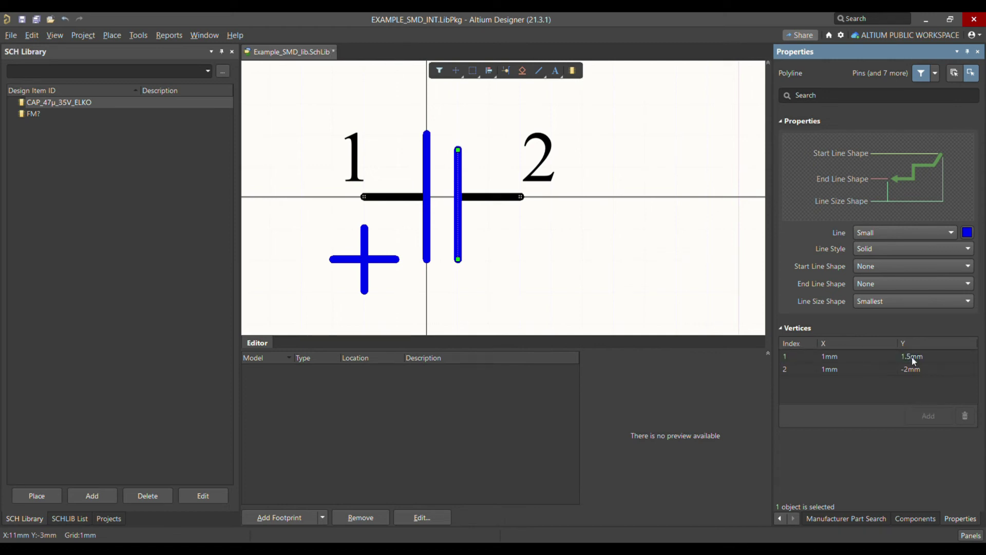
click(911, 369)
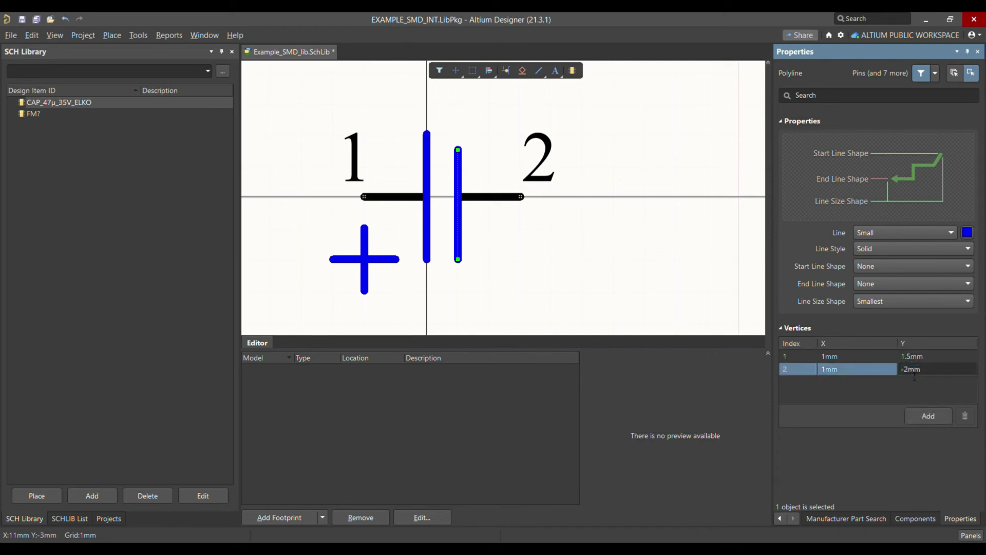
key(BackSpace)
key(BackSpace)
text(-1.5)
key(Return)
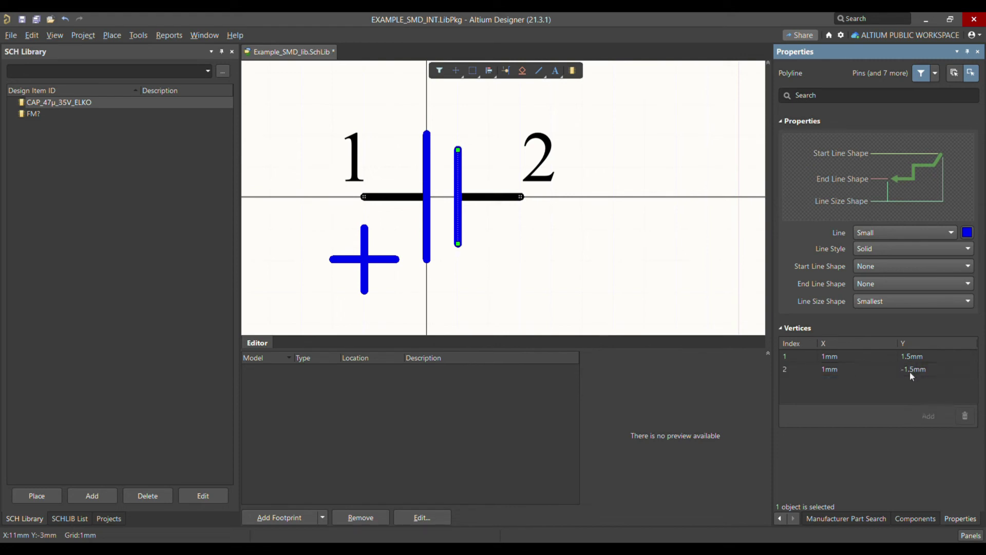
Shorten the plate line at the origin by setting its end points to Y 1.5 mm and Y -1.5 mm
click(432, 166)
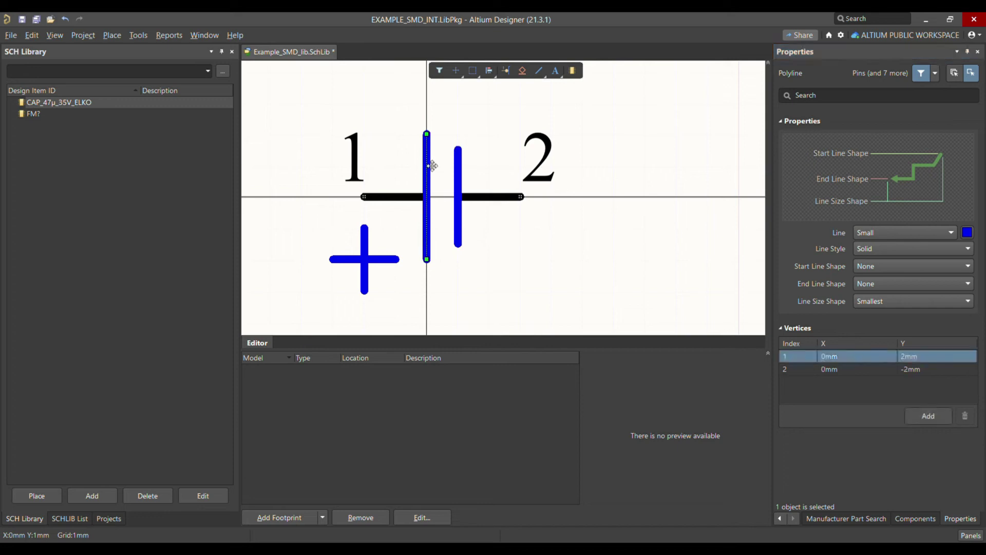
click(911, 358)
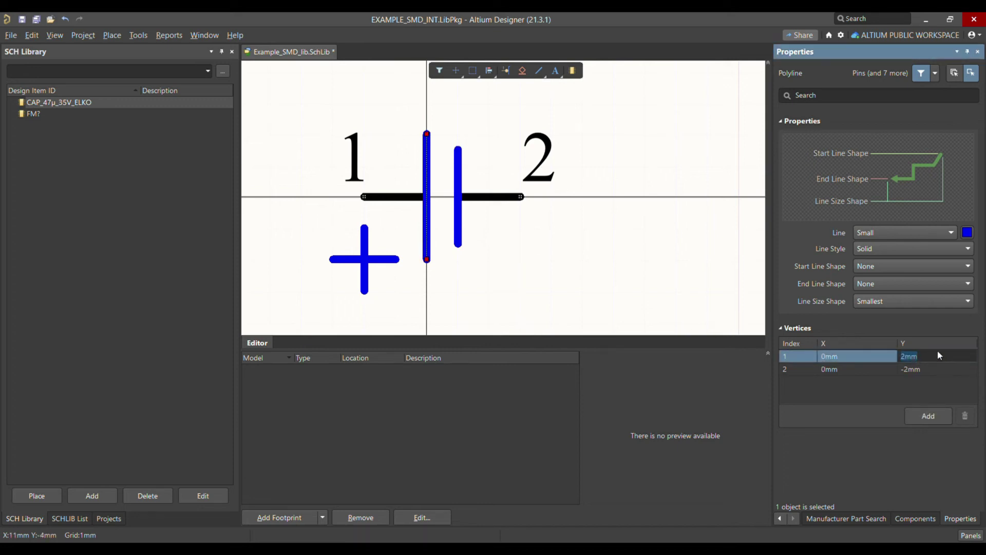
text(1)
key(Return)
click(927, 369)
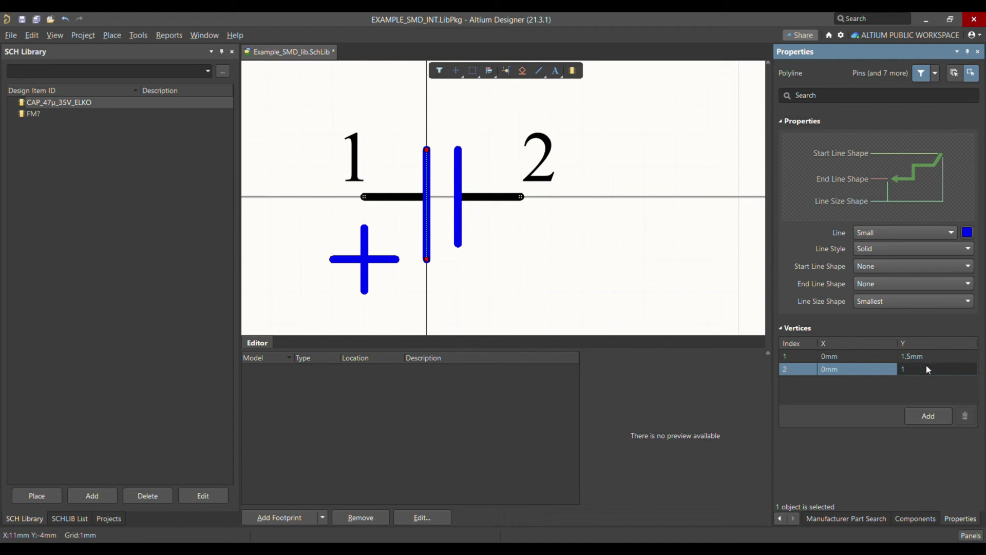
text(-1.5)
key(Return)
click(432, 290)
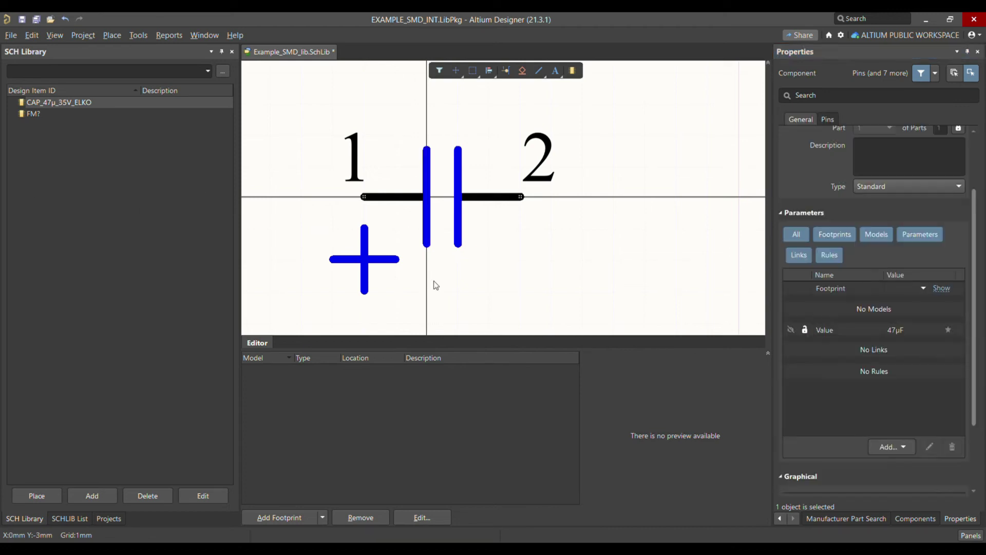
Shorten the vertical line of the plus sign by setting its ends to Y -1.5 mm and Y -2.5 mm
ctrl+scroll(406, 202, down, 1)
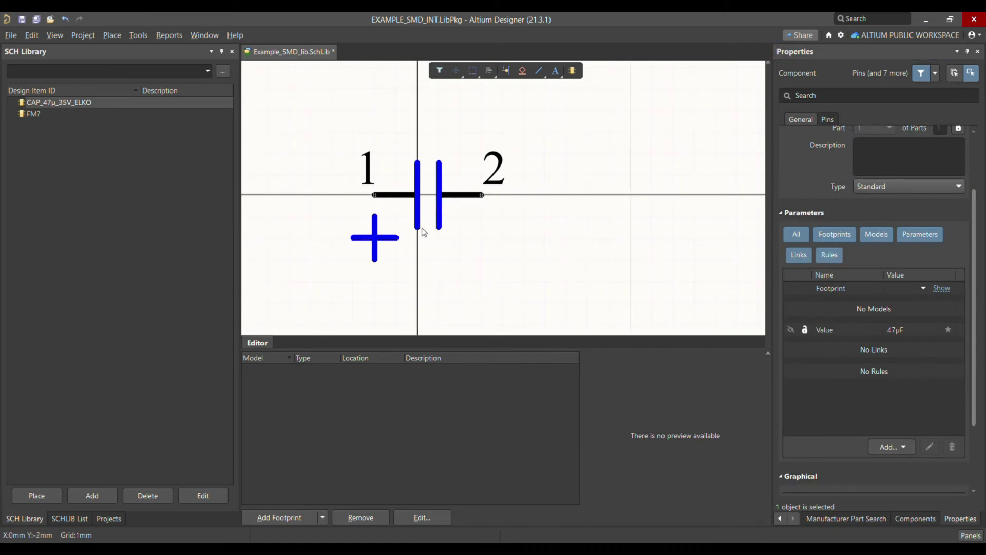
ctrl+scroll(395, 195, up, 2)
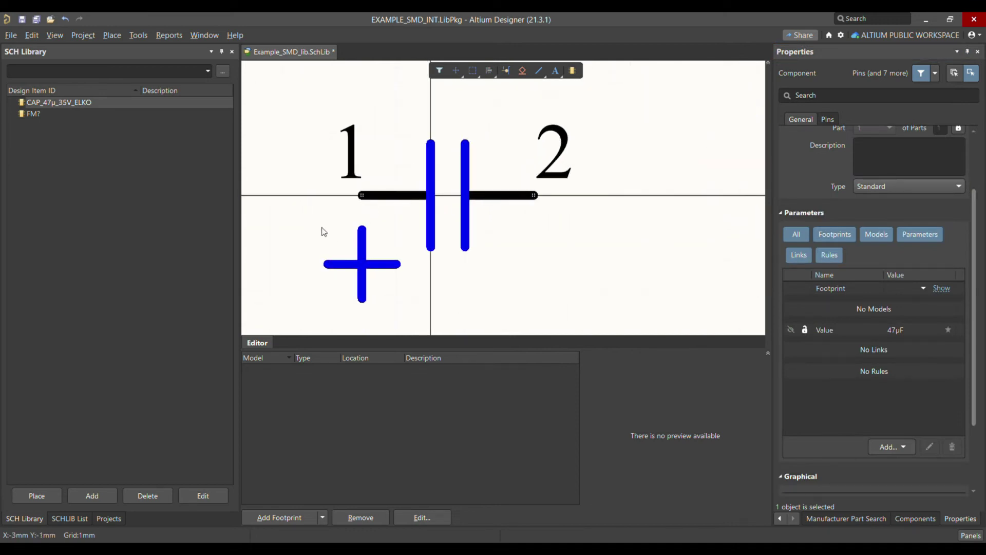
click(366, 253)
click(921, 356)
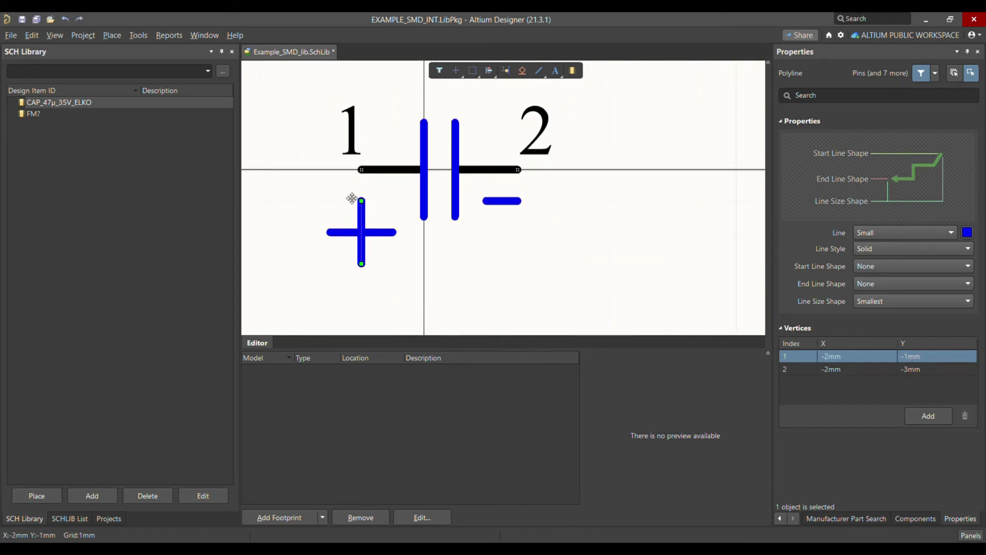
click(912, 358)
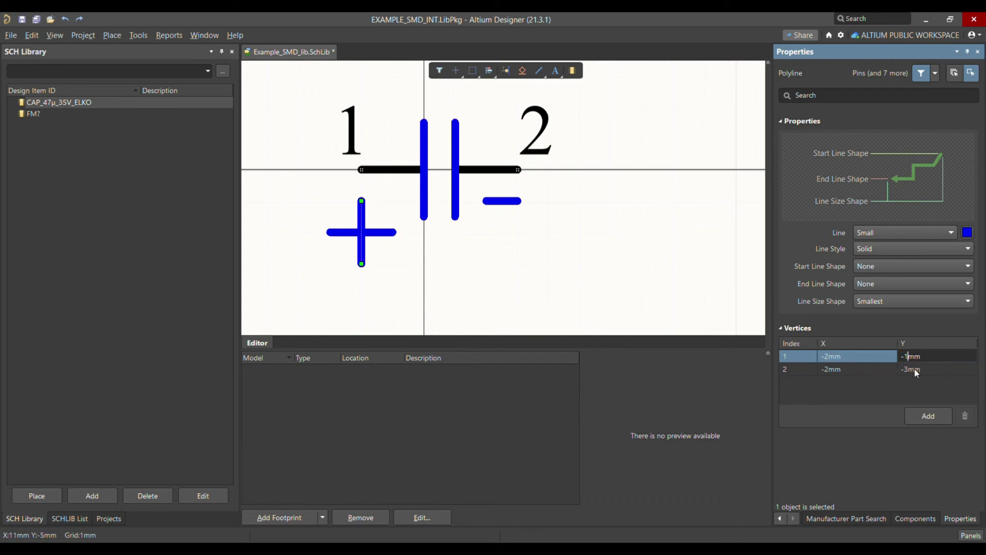
key(Return)
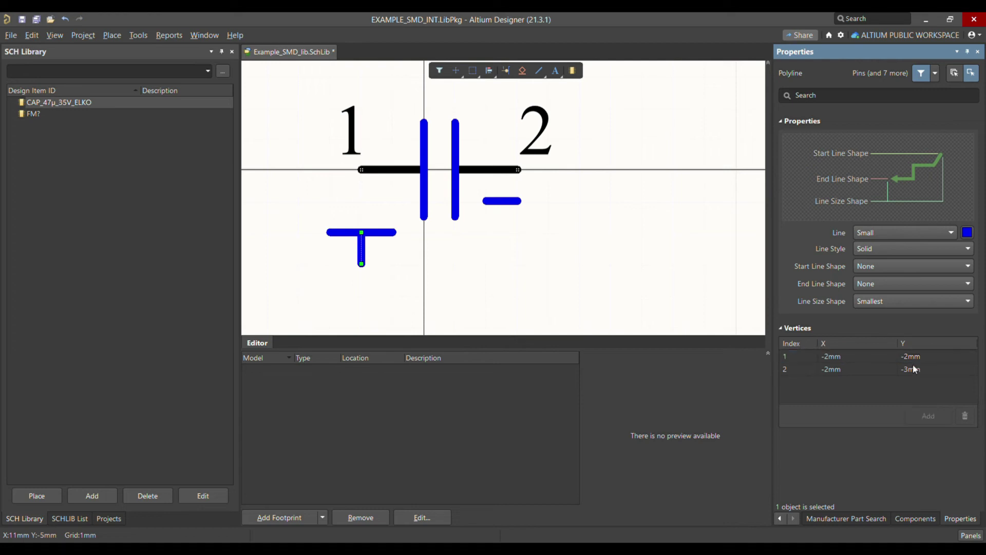
click(912, 359)
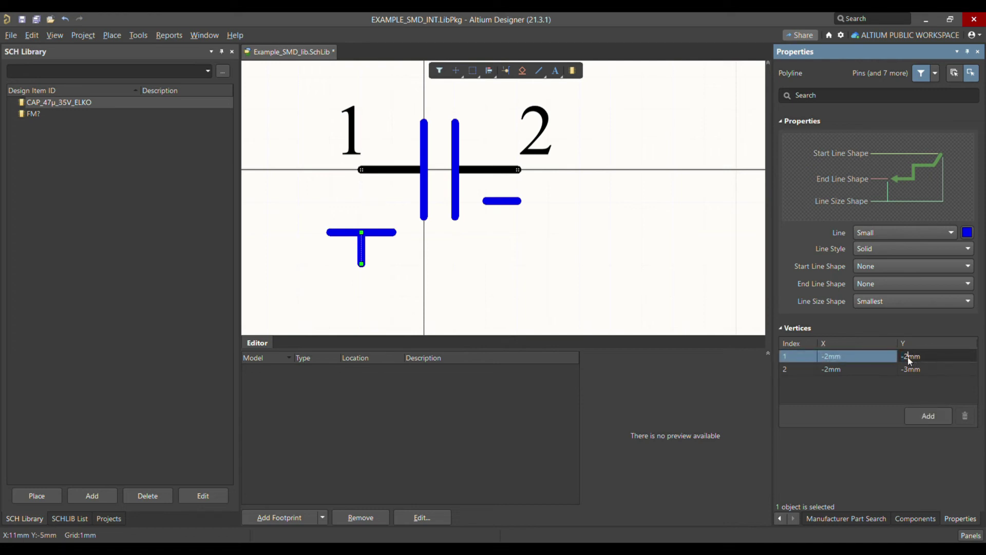
text(.5)
key(Return)
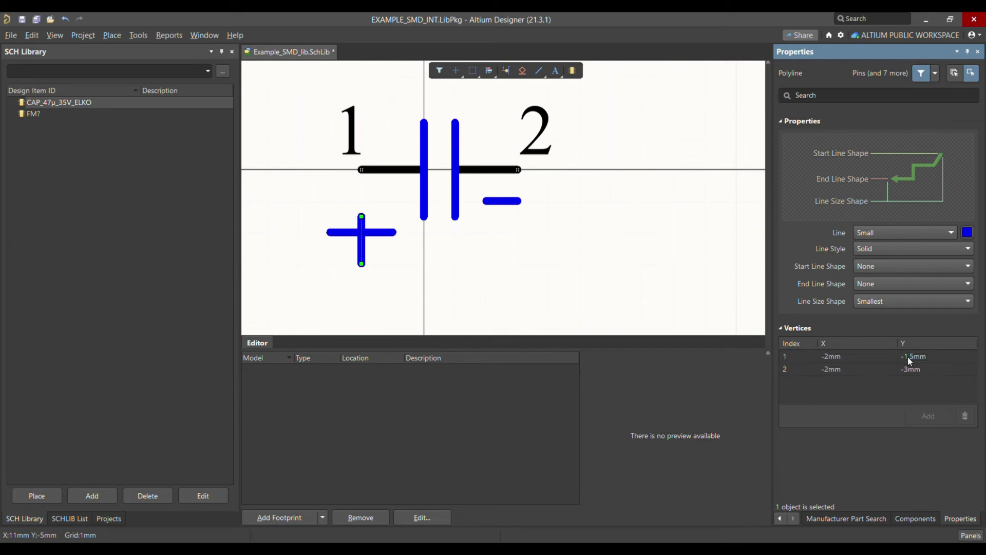
click(908, 369)
click(908, 369)
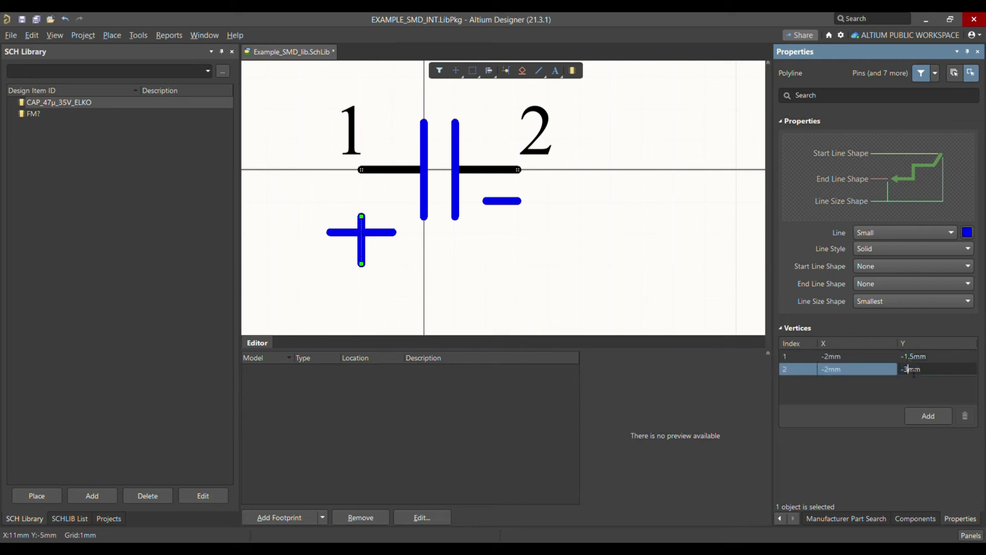
key(BackSpace)
text(2.5)
key(Return)
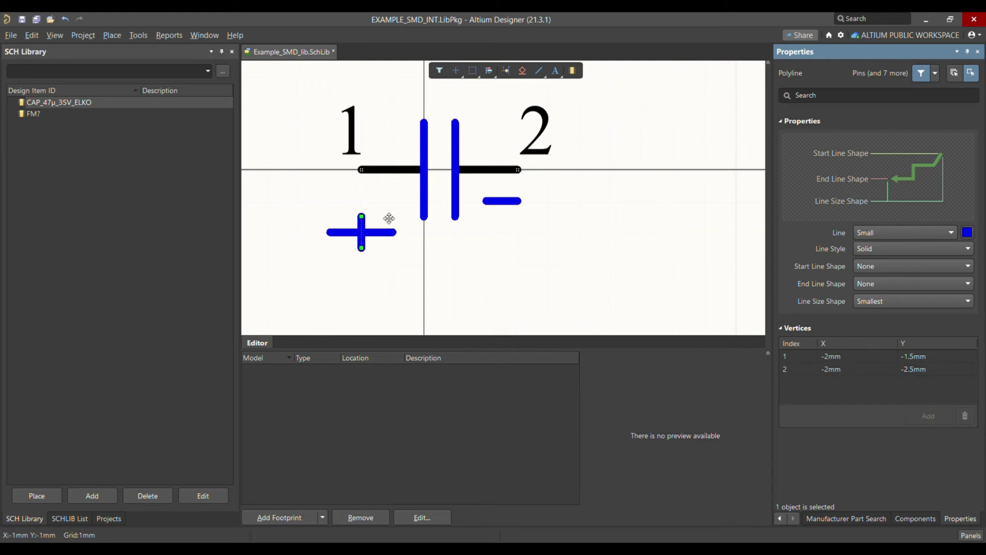
Shorten the horizontal line of the plus sign by setting its ends to X -1.5 mm and X -2.5 mm
click(388, 233)
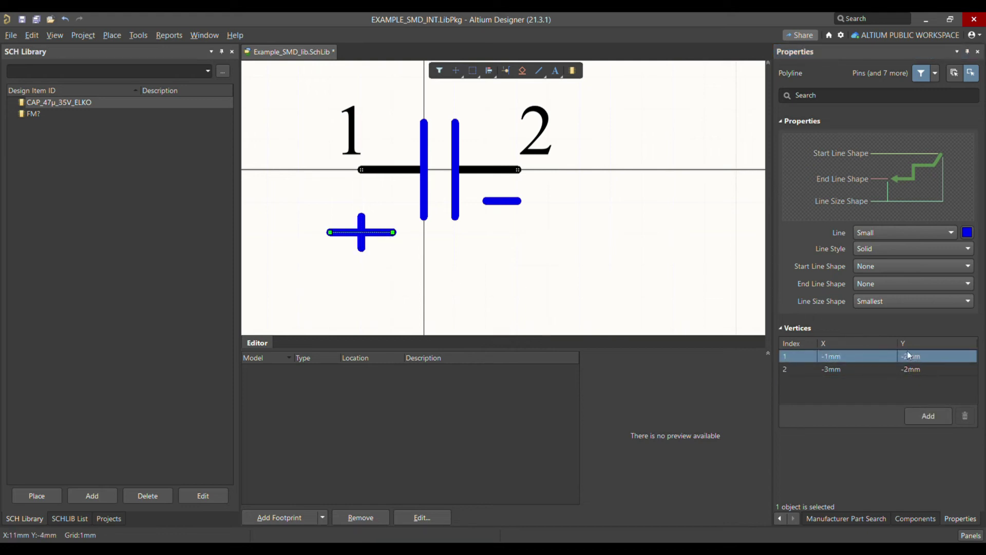
click(830, 360)
click(828, 358)
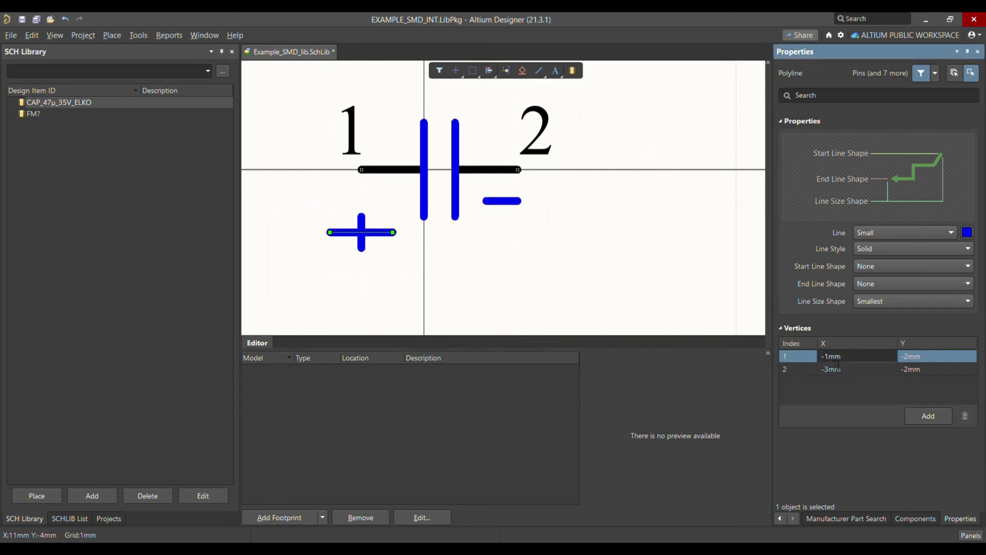
text(.5)
key(Return)
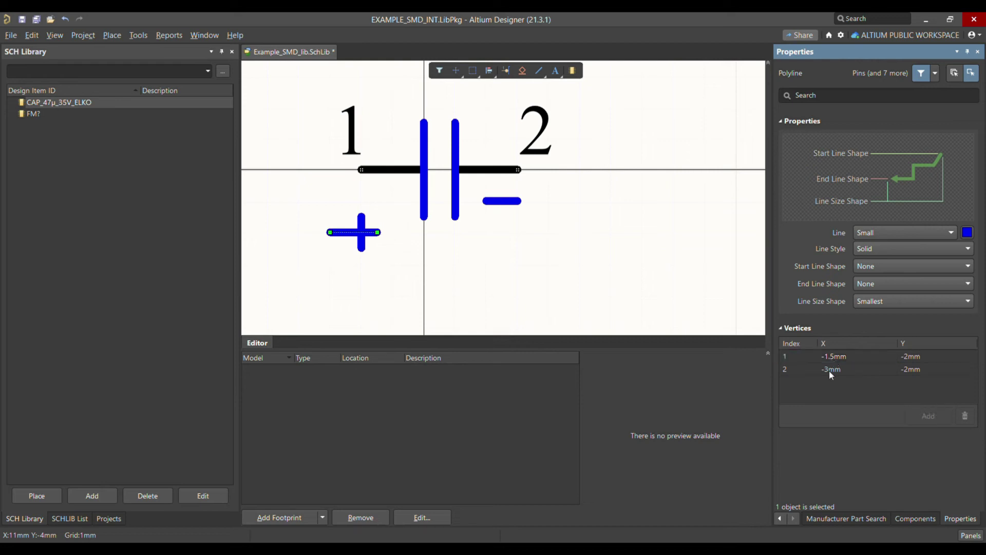
click(829, 370)
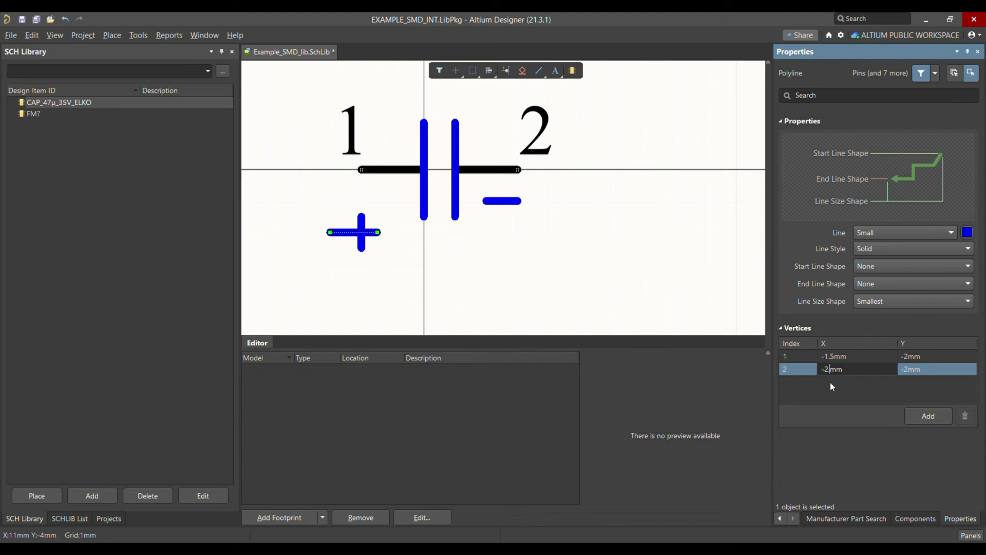
text(-2.5)
key(Return)
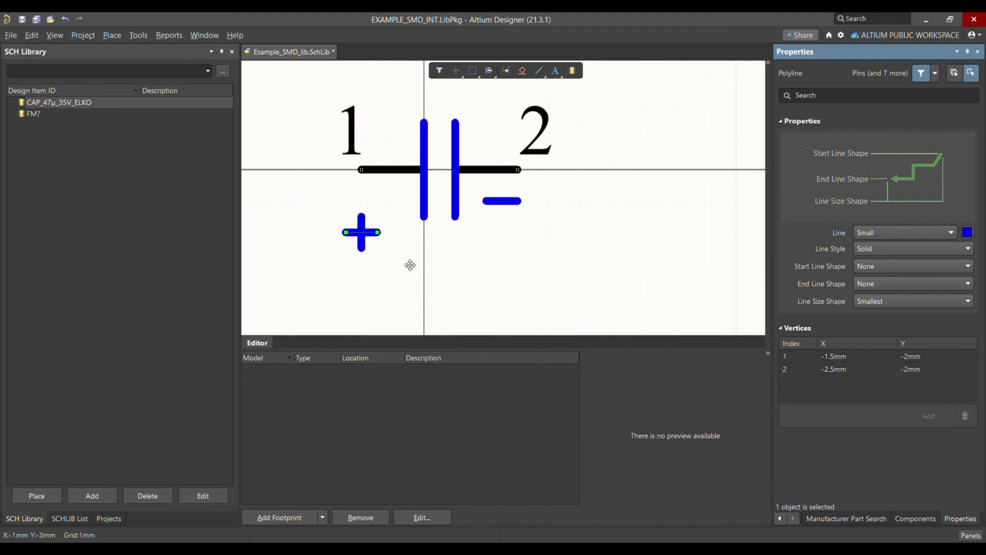
Move both lines of the plus sign together to just below pin 1, level with the minus sign
drag(346, 217, 405, 271)
key(ctrl+z)
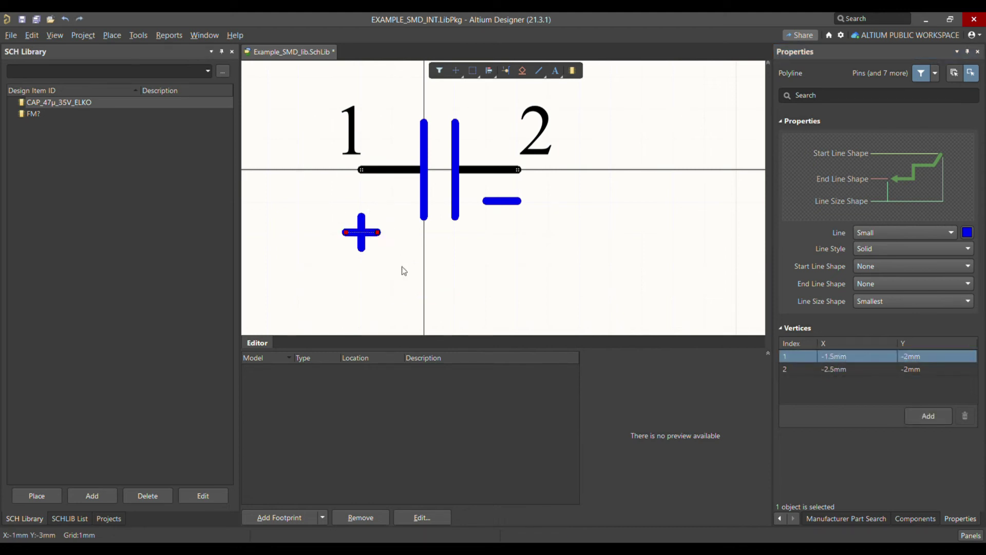
click(455, 270)
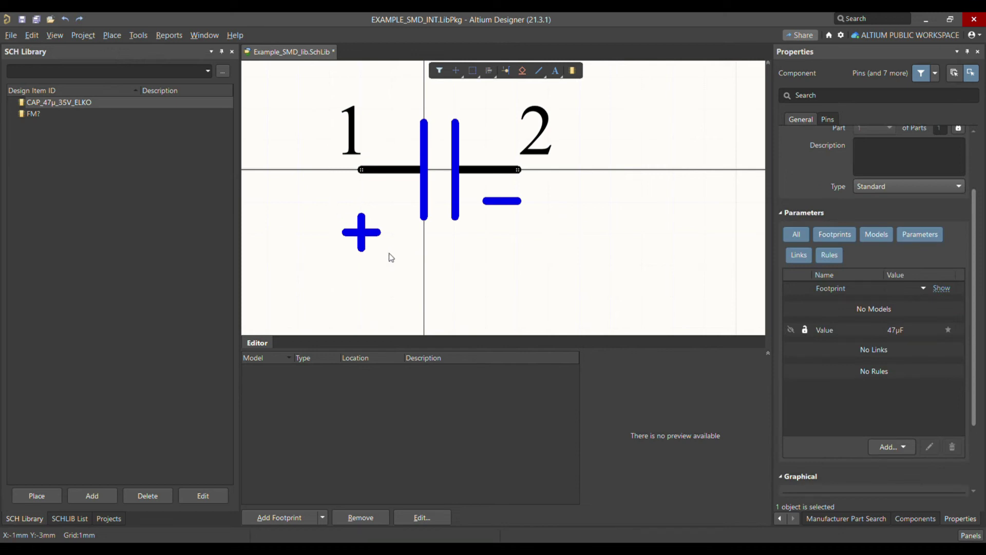
drag(291, 199, 389, 279)
drag(366, 241, 398, 207)
click(517, 236)
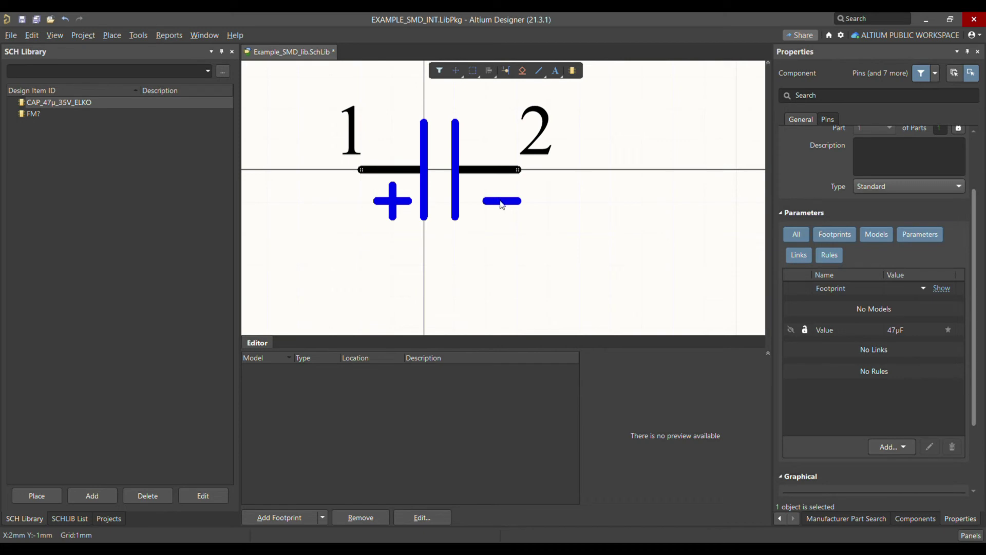
Save the schematic library with the shortened and repositioned plus sign
drag(510, 173, 561, 204)
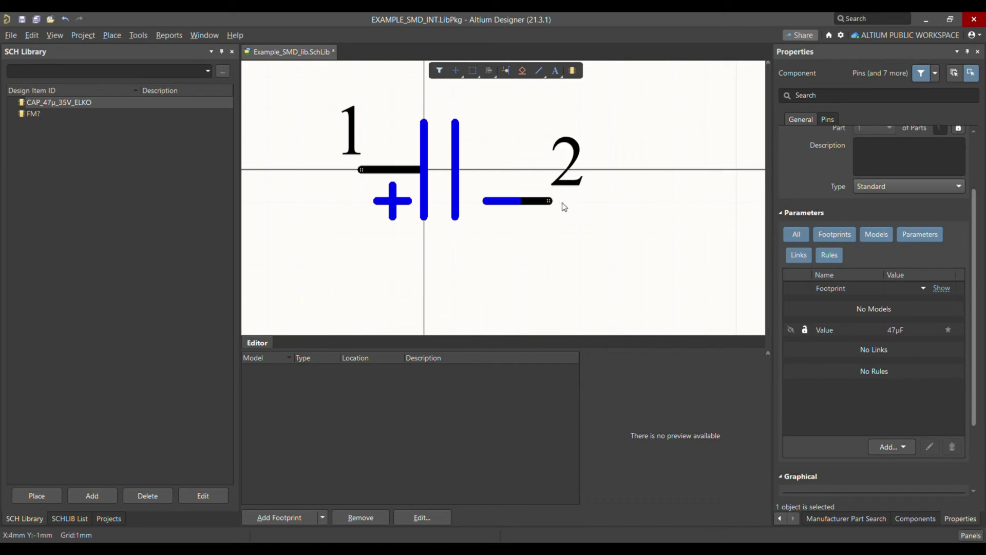
key(Escape)
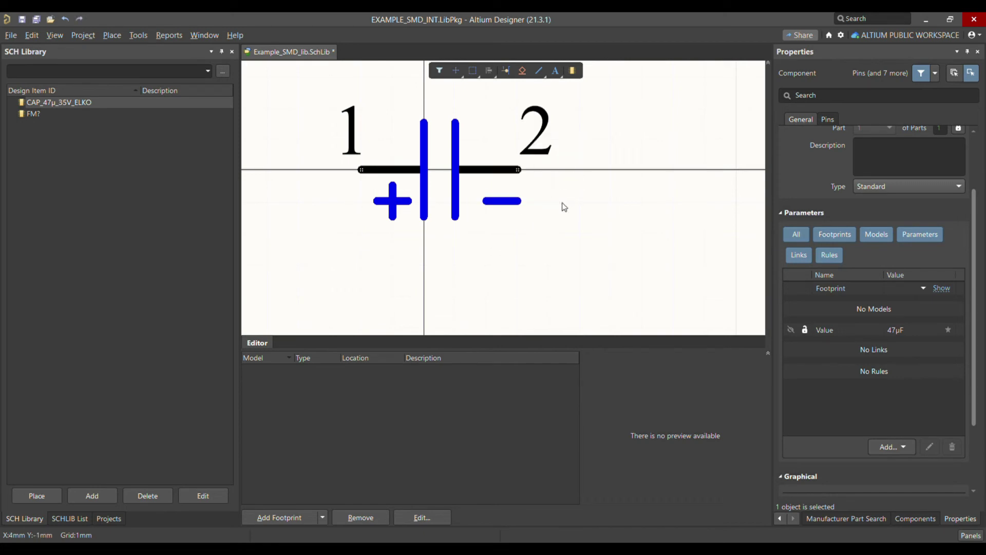
click(501, 206)
ctrl+scroll(503, 226, down, 3)
click(503, 242)
key(ctrl+s)
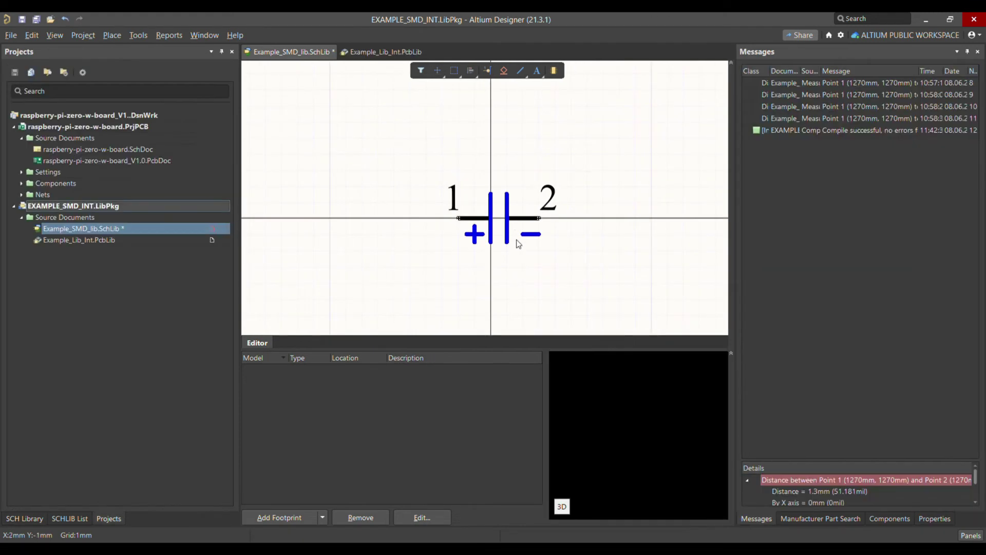
Move pin 1 and pin 2 outward by about 1 mm each, away from the capacitor plates
ctrl+scroll(516, 224, up, 2)
ctrl+scroll(496, 226, down, 1)
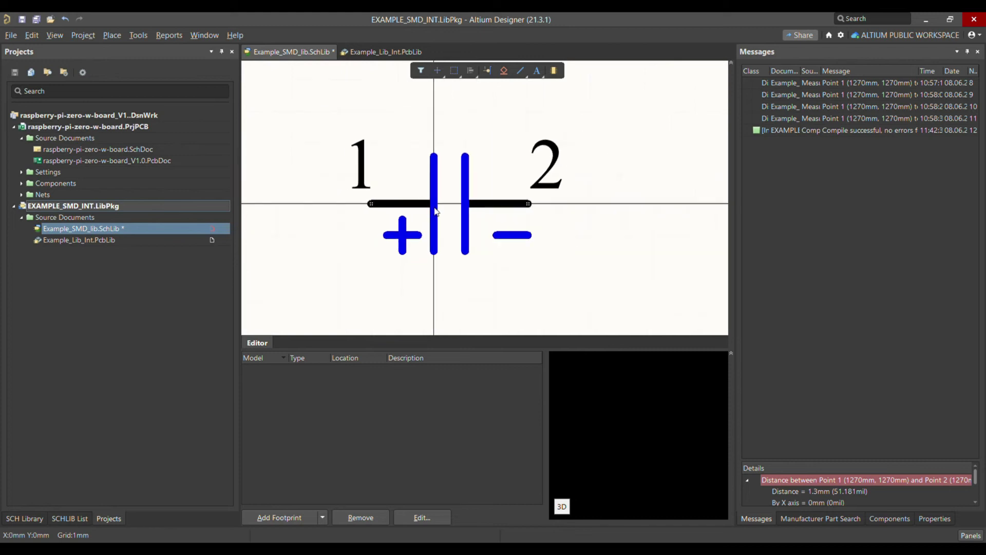
ctrl+scroll(570, 241, down, 1)
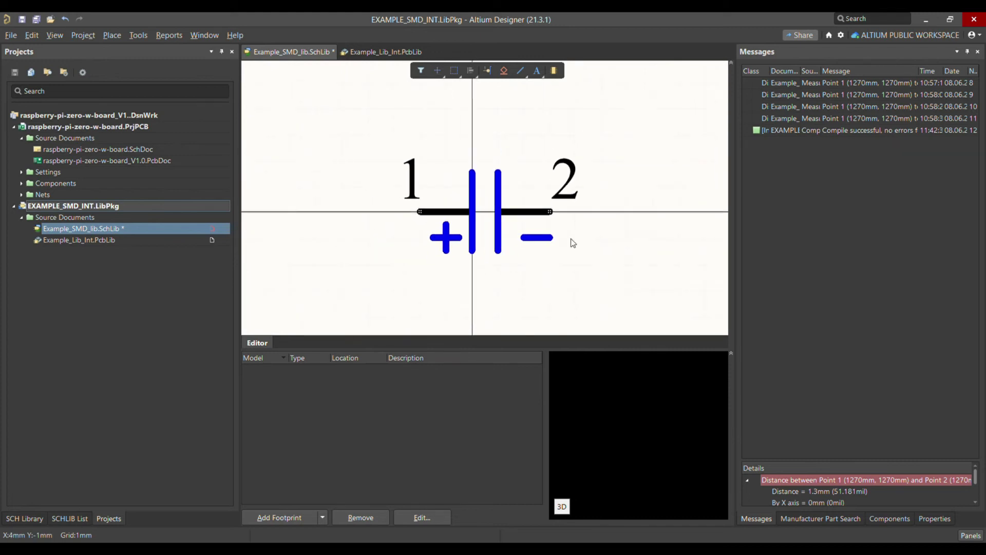
ctrl+scroll(435, 217, up, 2)
drag(414, 213, 392, 215)
drag(603, 212, 645, 212)
Copy the minus line and paste it twice to bridge the gaps between each pin and its plate
click(592, 250)
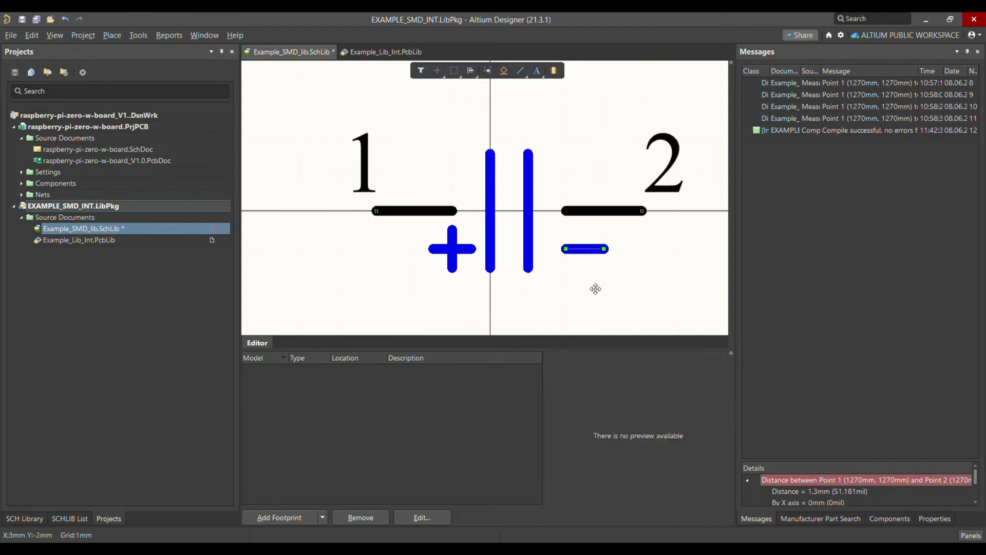
click(548, 222)
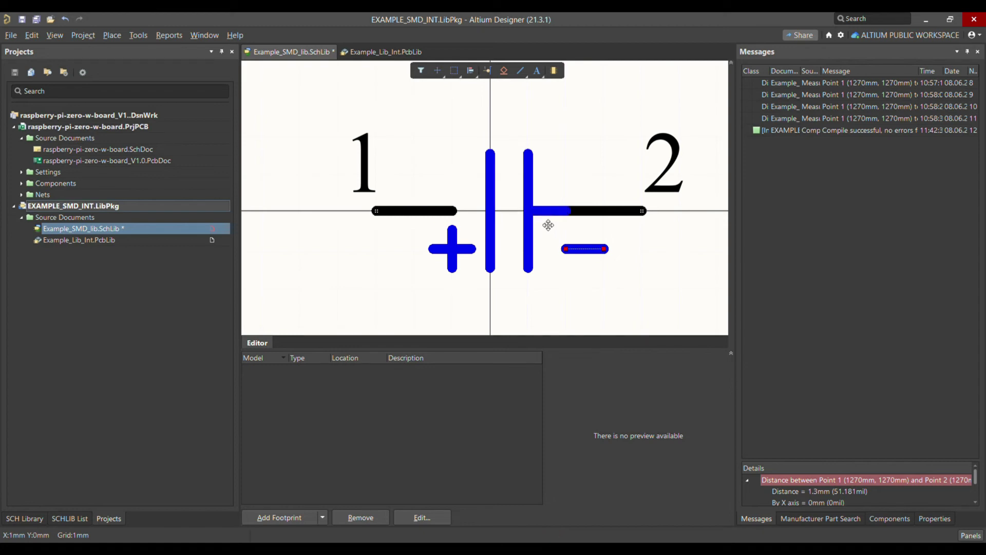
click(465, 216)
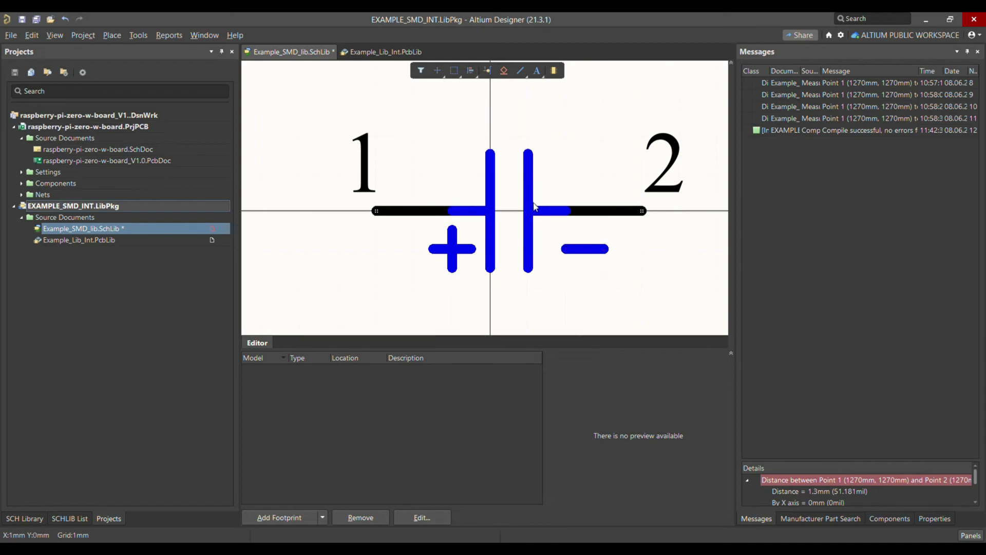
ctrl+scroll(512, 215, down, 3)
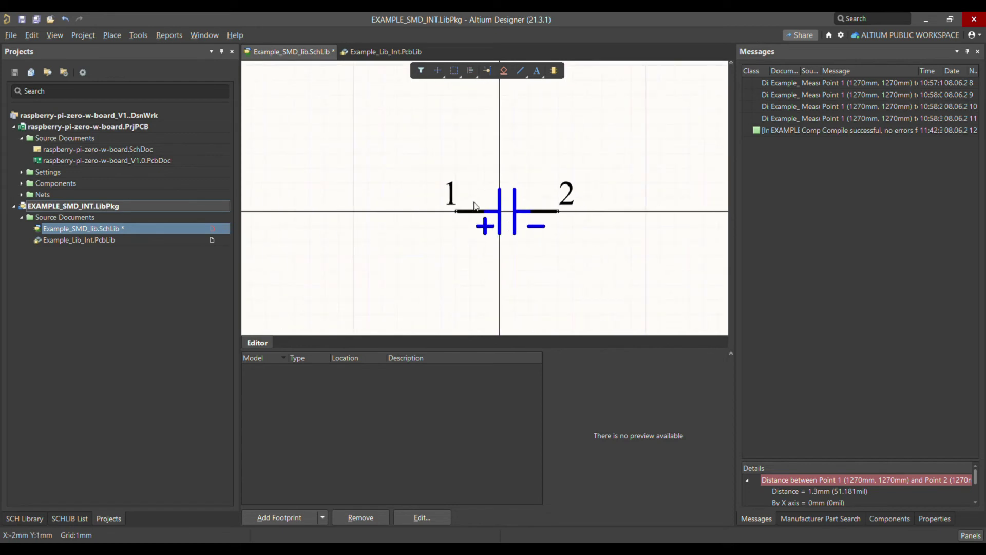
ctrl+scroll(523, 238, up, 3)
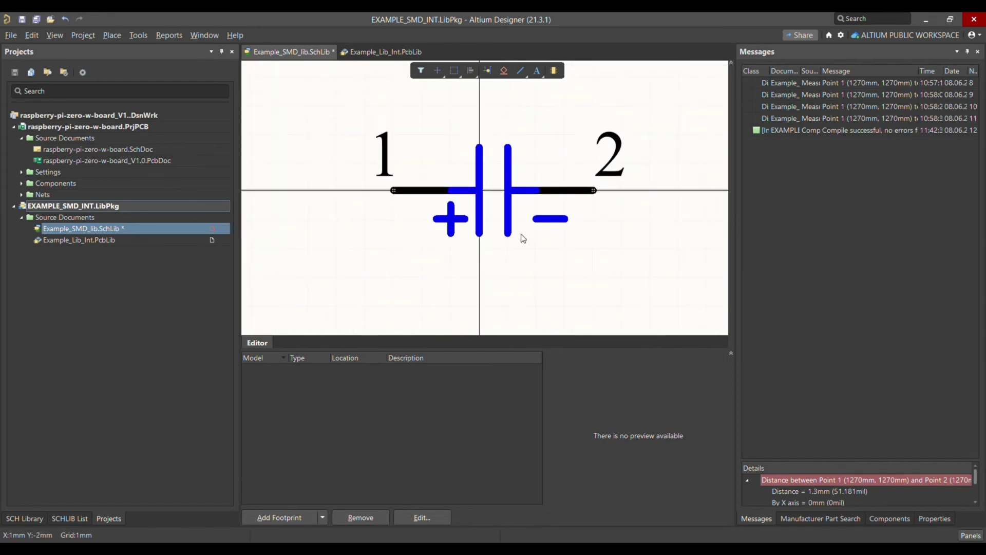
Lengthen both capacitor plates by about 0.5 mm at each end
click(509, 152)
drag(508, 145, 508, 133)
drag(515, 237, 509, 249)
click(480, 150)
drag(480, 148, 480, 131)
drag(480, 234, 480, 248)
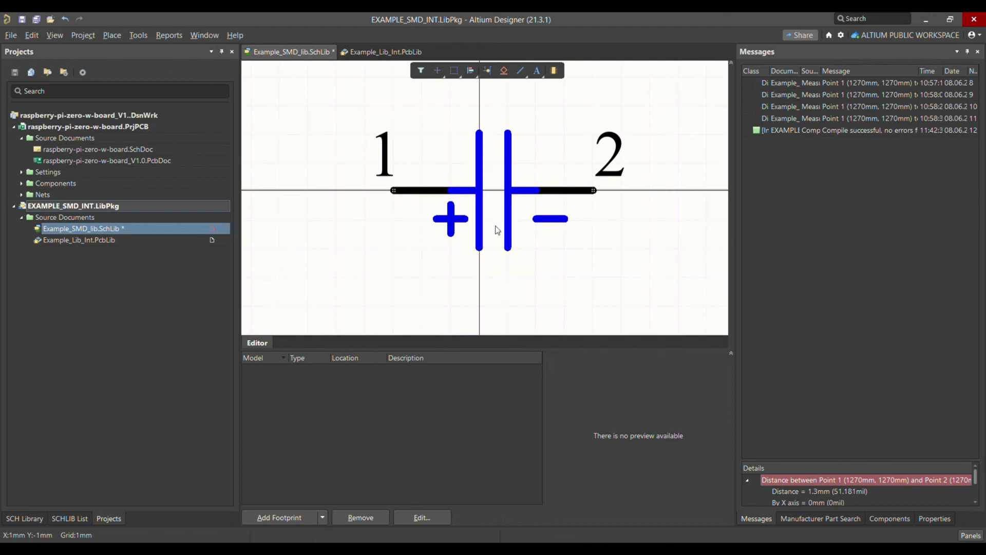
Save the schematic library with the longer plates and the new connecting lines
ctrl+scroll(485, 226, down, 5)
key(ctrl+s)
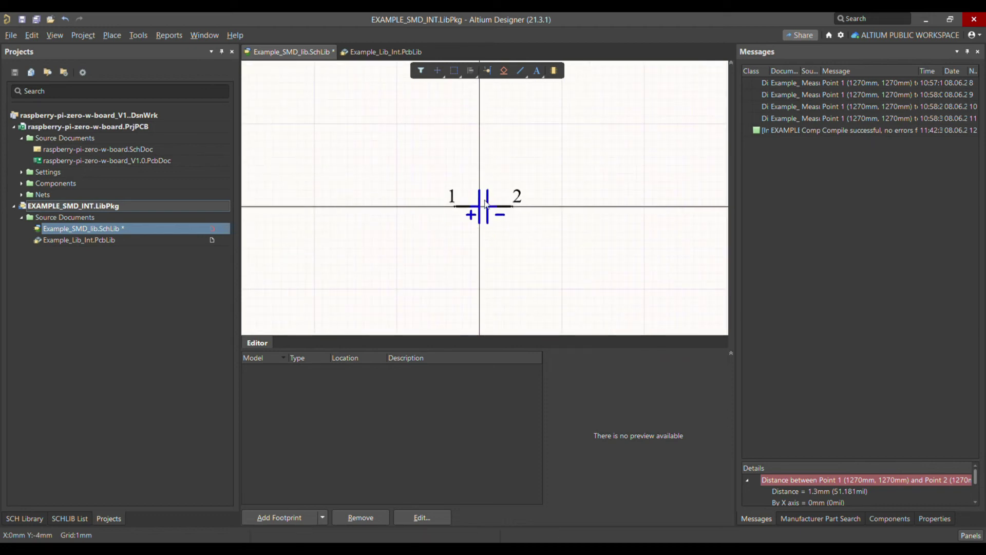
ctrl+scroll(485, 209, up, 5)
ctrl+scroll(485, 212, down, 2)
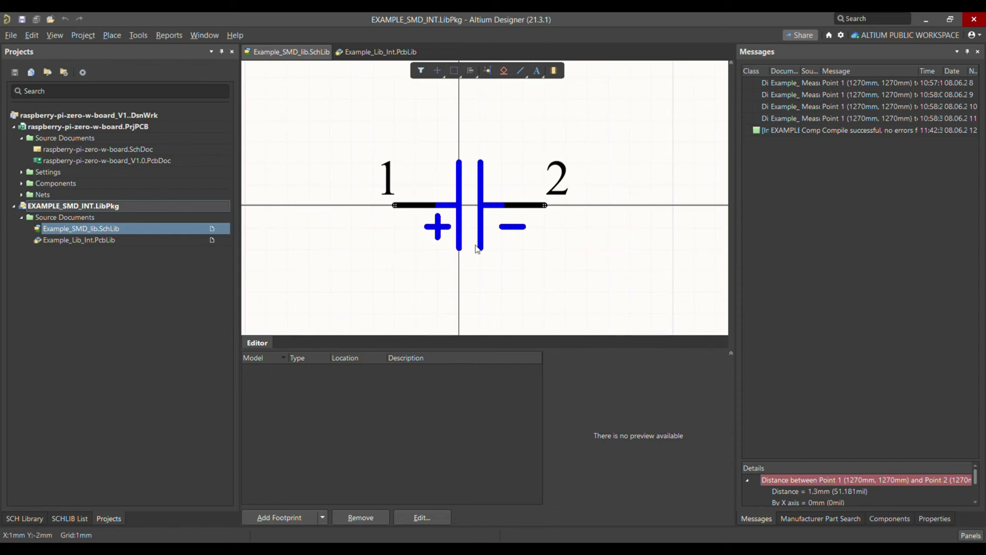
key(ctrl+s)
Switch to Example_Lib_Int.PcbLib, duplicate the FIDUCIAL MARKER footprint and select the copy
key(ctrl+Tab)
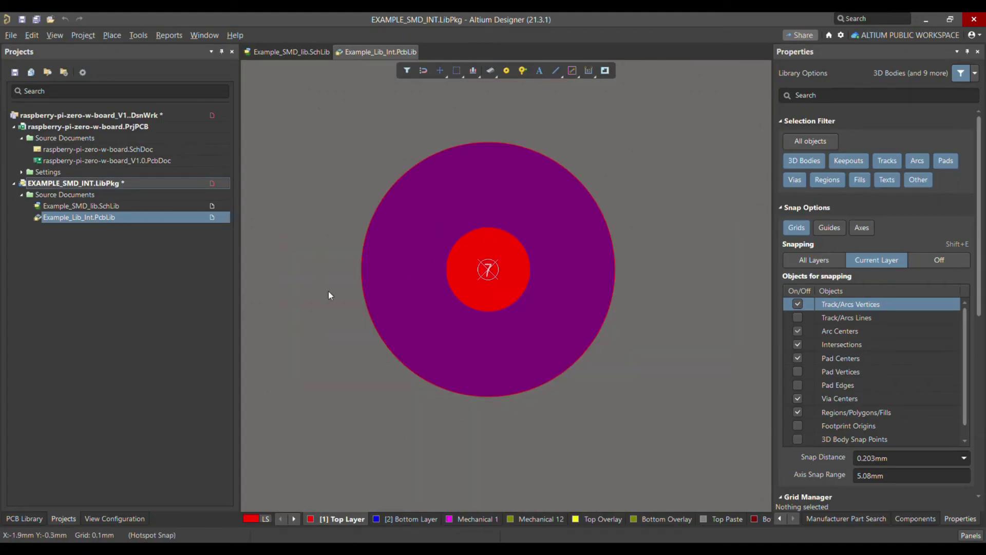
click(34, 518)
click(63, 180)
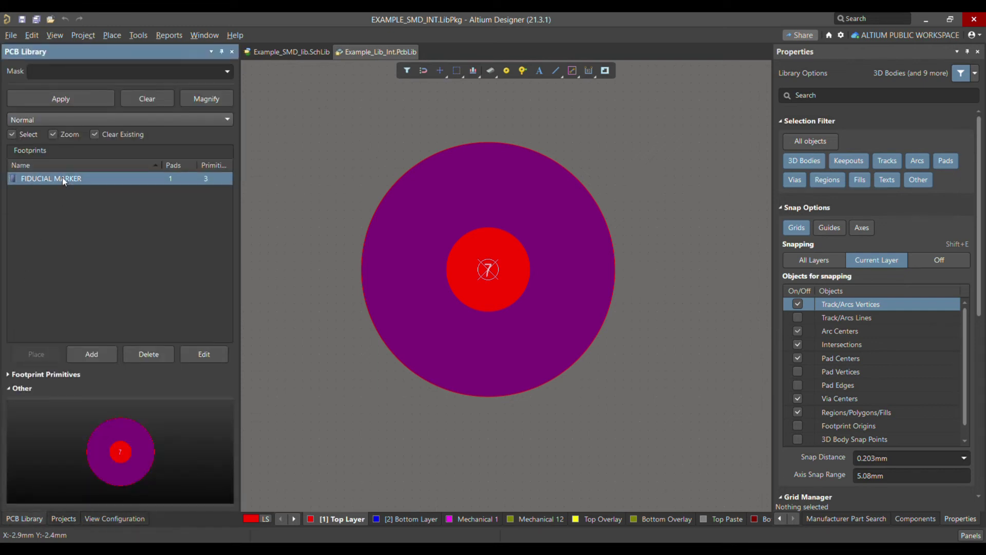
key(ctrl+v)
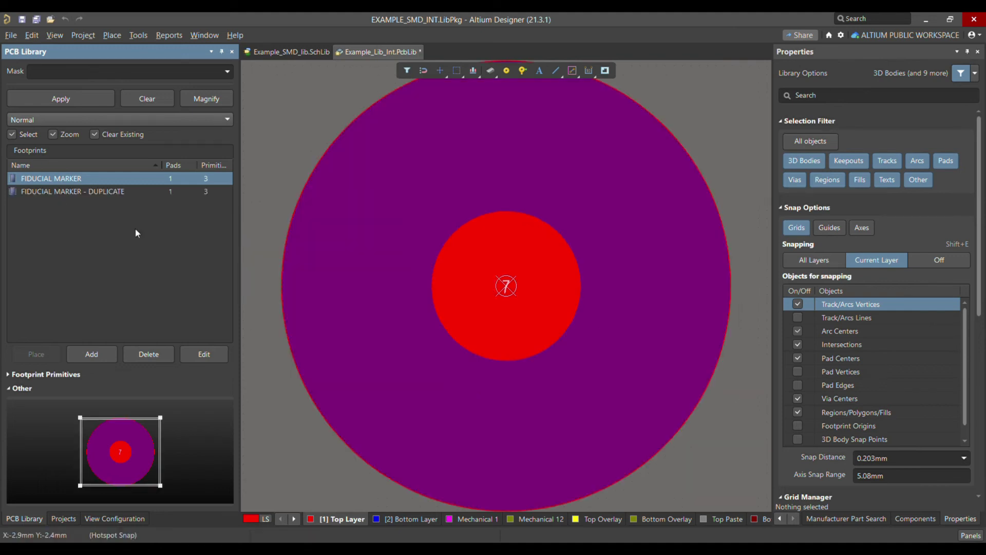
click(88, 188)
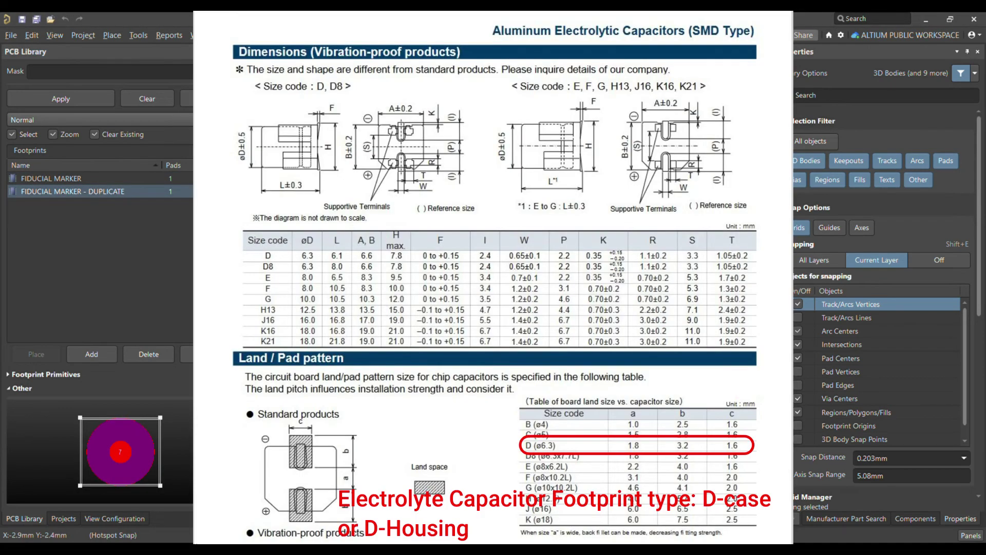
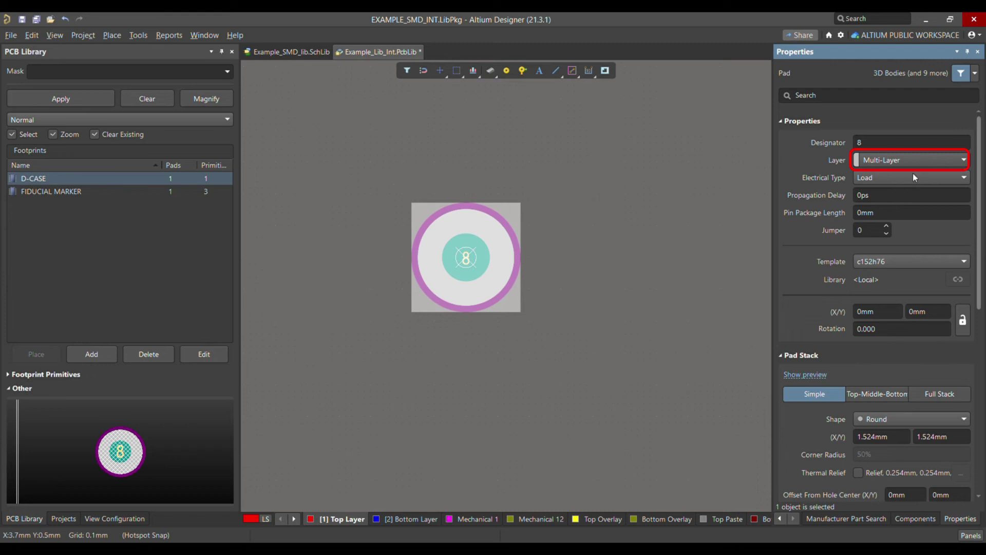
Assign the D-CASE pad to the Top Layer and change its shape to Rounded Rectangle
key(Home)
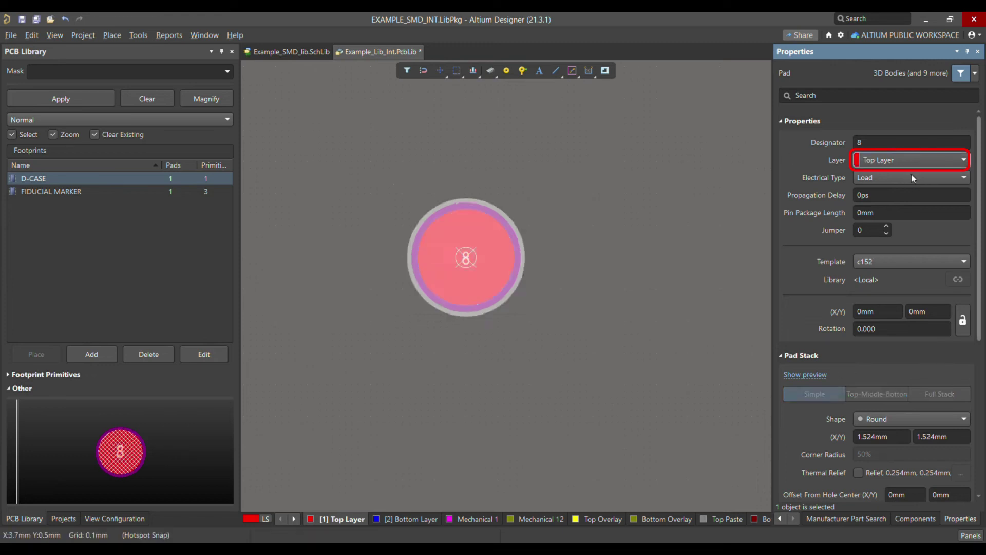
click(611, 258)
click(495, 263)
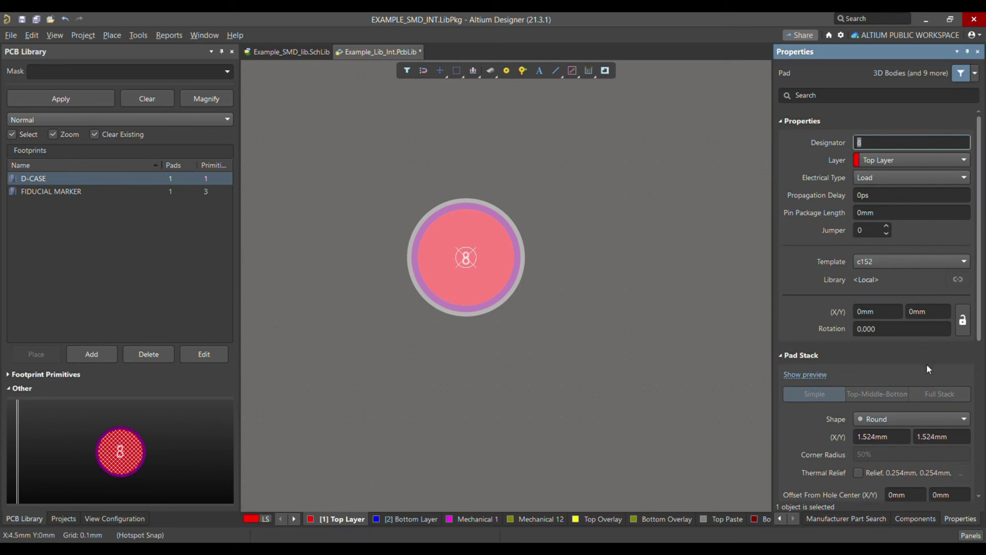
scroll(927, 369, down, 2)
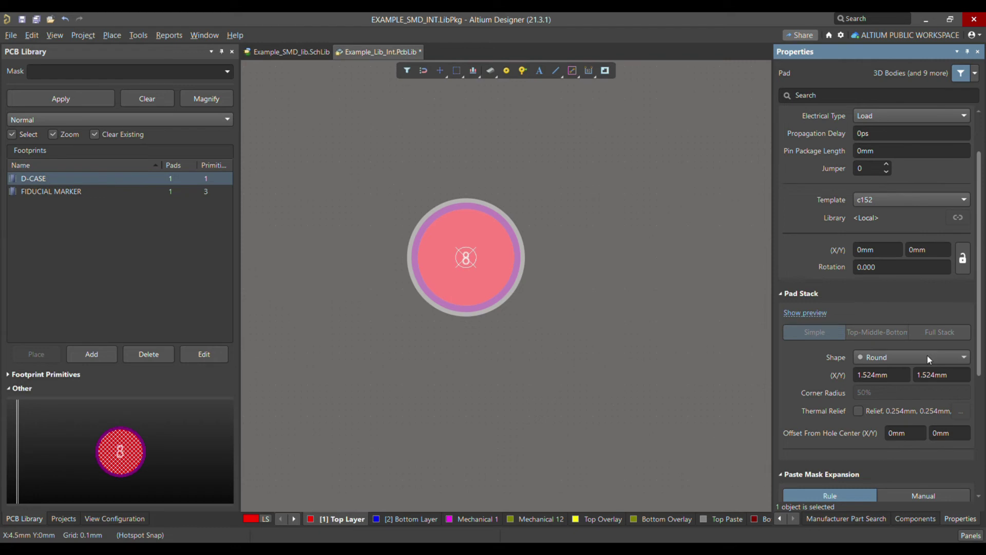
click(929, 383)
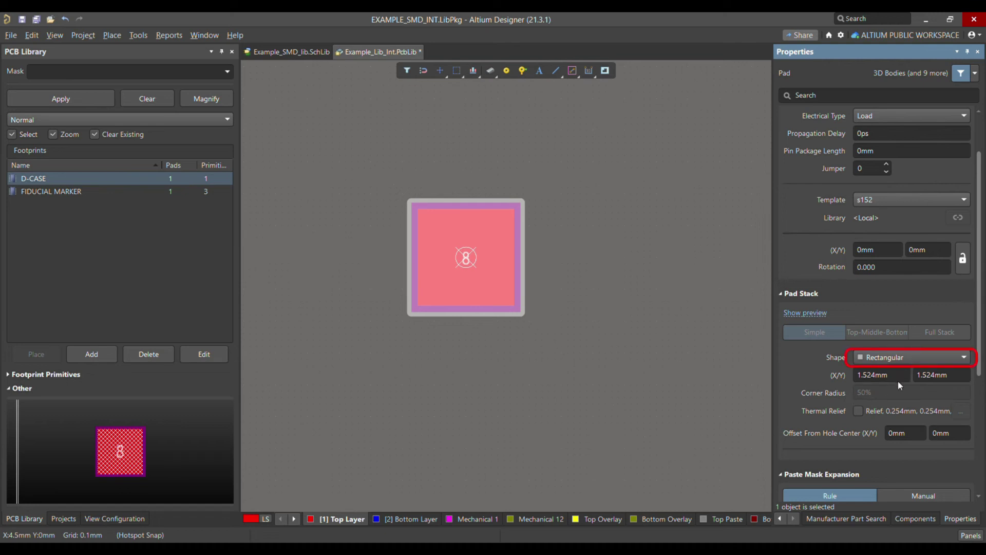
key(r)
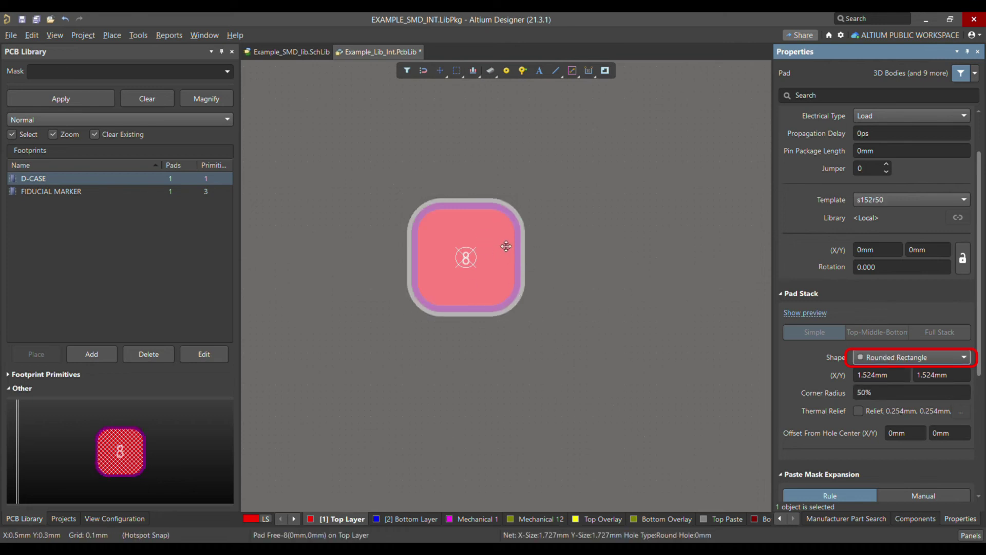
Set the pad size to 1.6 mm by 3.2 mm with a 20% corner radius
click(901, 380)
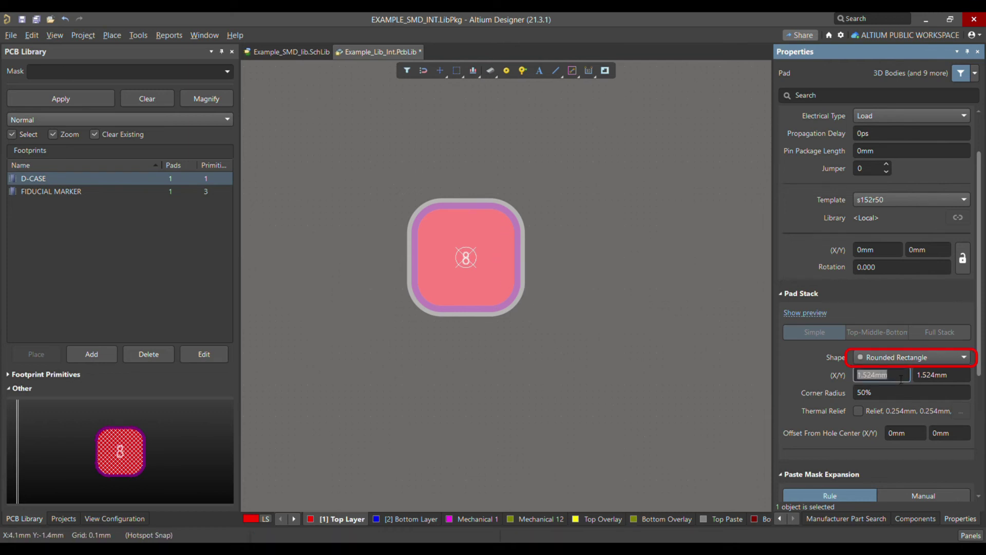
text(1.6)
key(Tab)
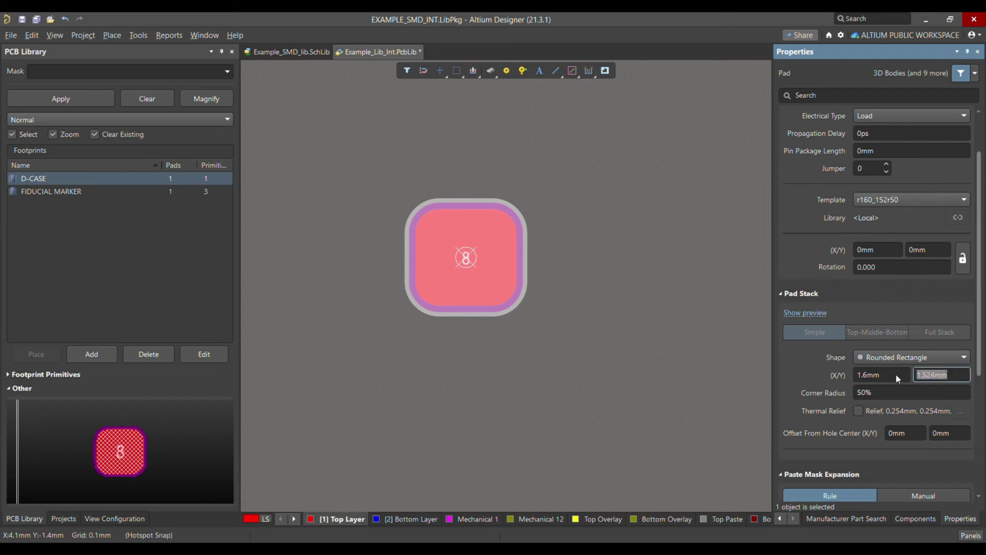
text(3.2)
key(Return)
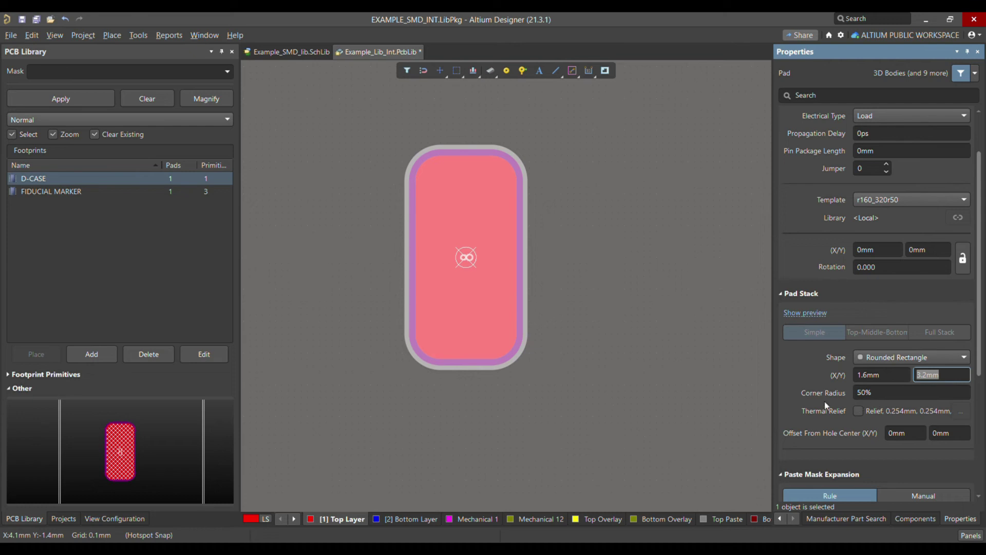
click(878, 393)
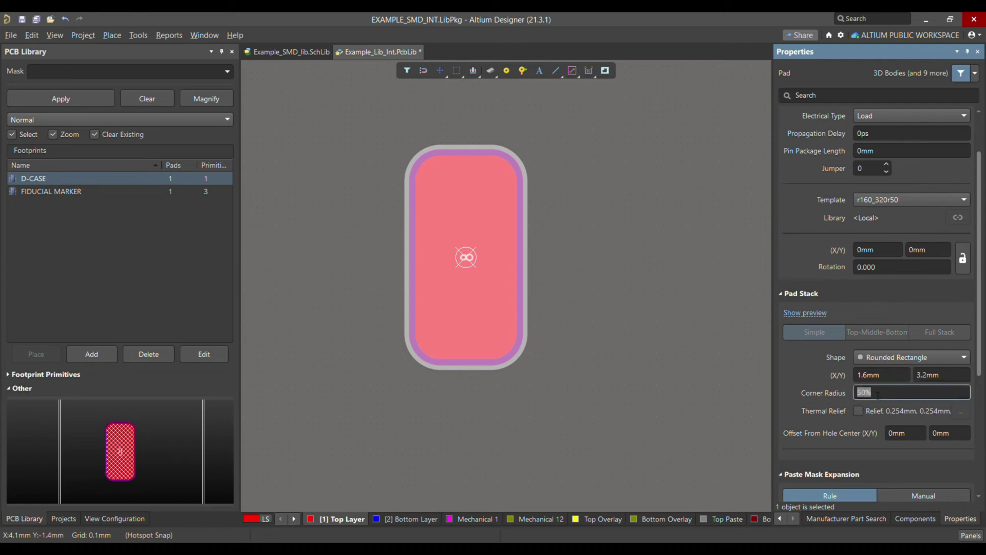
text(20)
key(Return)
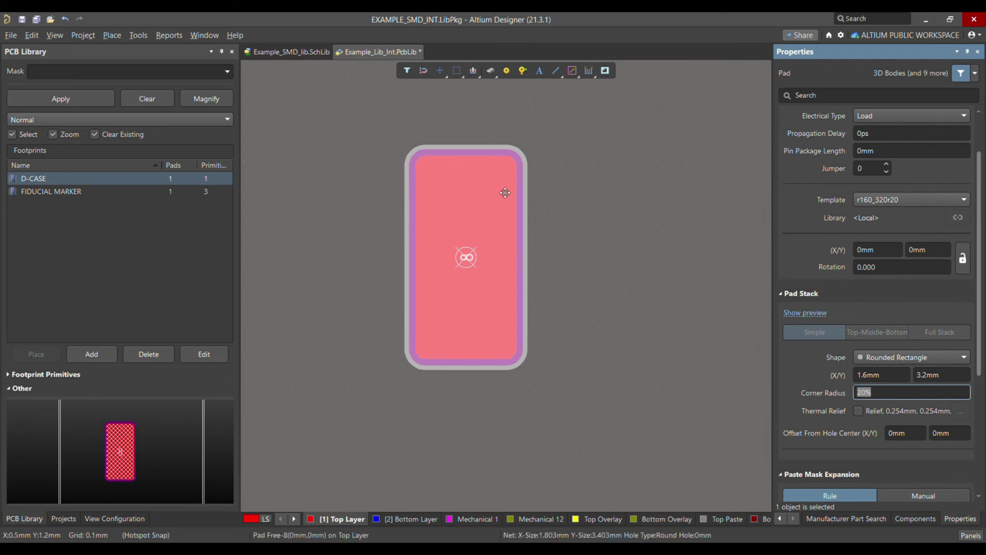
Copy the pad and paste a duplicate about 4.4 mm directly above it
click(535, 270)
ctrl+scroll(536, 226, down, 2)
click(512, 209)
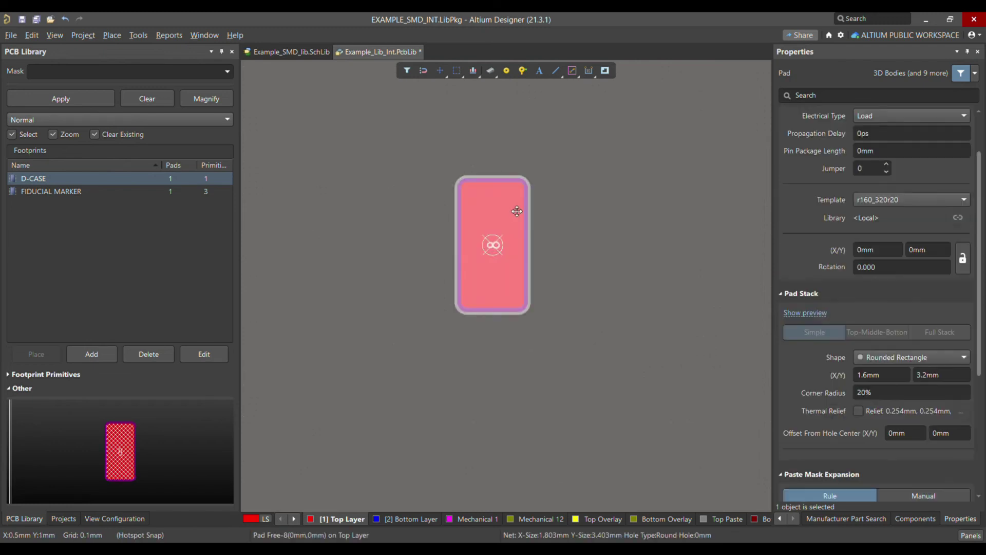
key(ctrl+v)
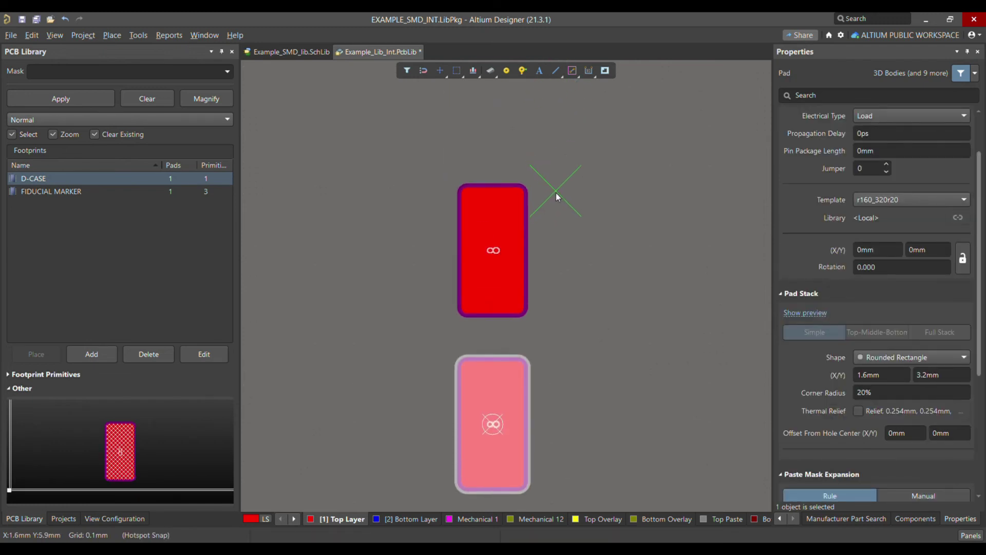
click(556, 213)
Move the lower pad down to about Y -2.9 mm and the upper pad to about Y 3.5 mm, both at X 0
scroll(556, 241, down, 2)
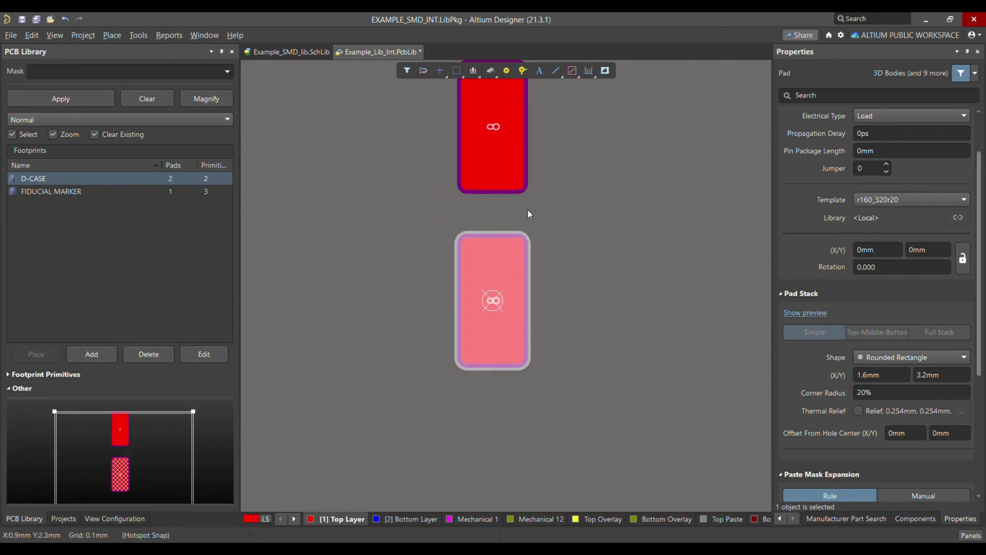
click(510, 167)
scroll(550, 268, up, 1)
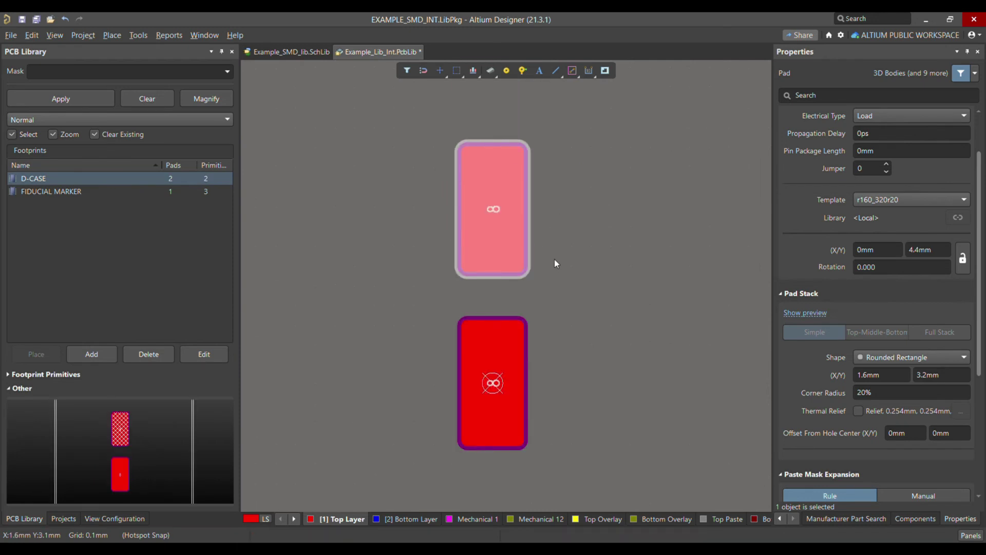
scroll(553, 259, down, 1)
drag(493, 301, 493, 415)
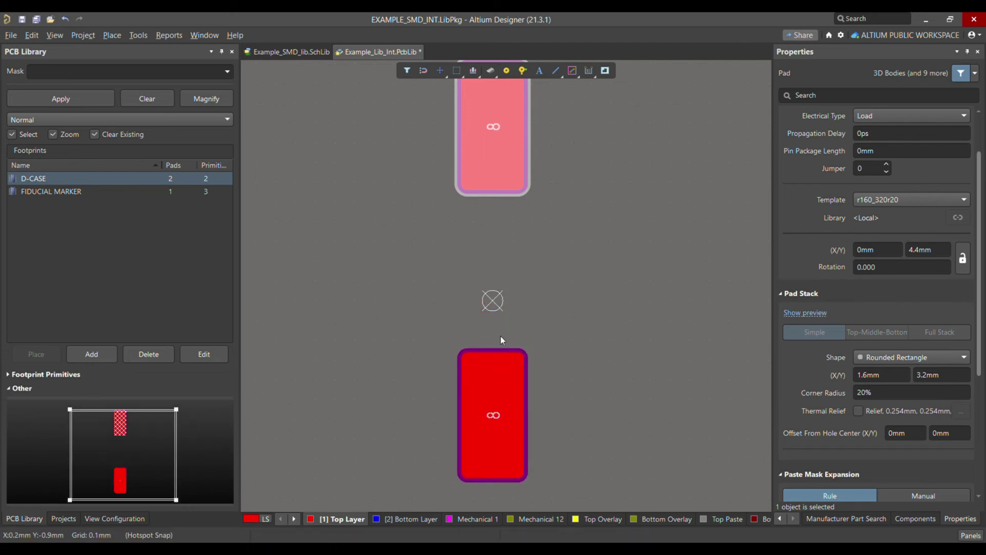
drag(493, 128, 497, 169)
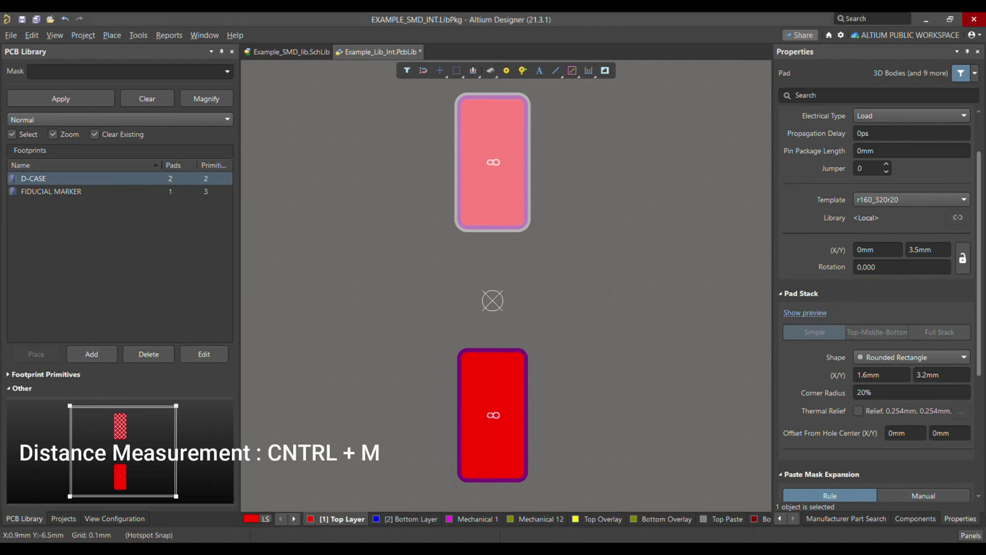
Measure the vertical distance from the footprint origin to the upper edge of the lower pad
click(530, 304)
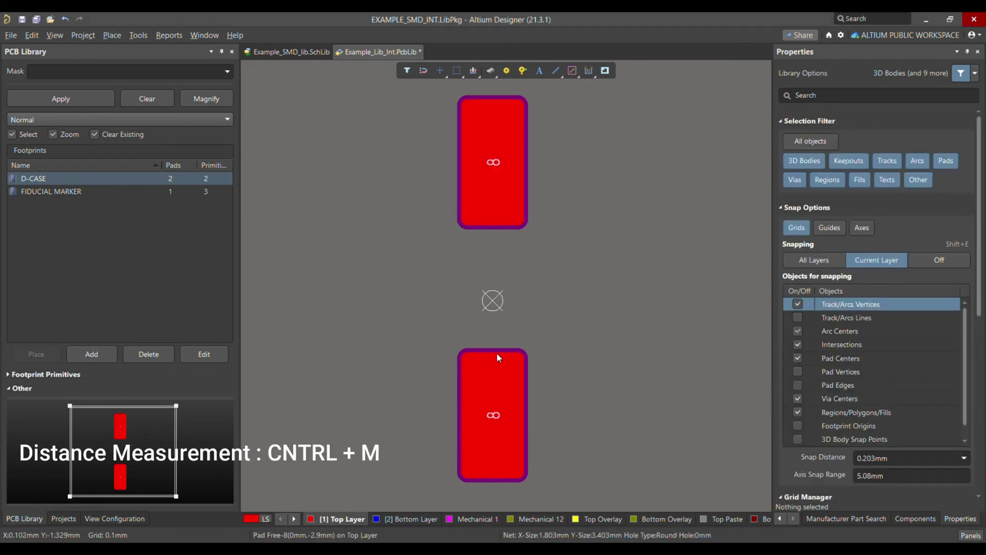
key(ctrl+m)
ctrl+scroll(494, 301, up, 3)
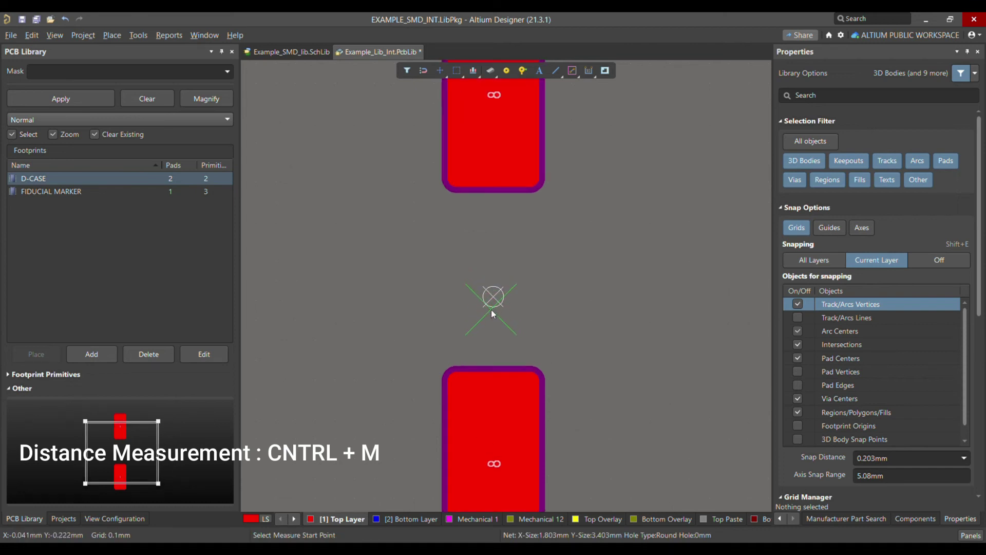
click(495, 284)
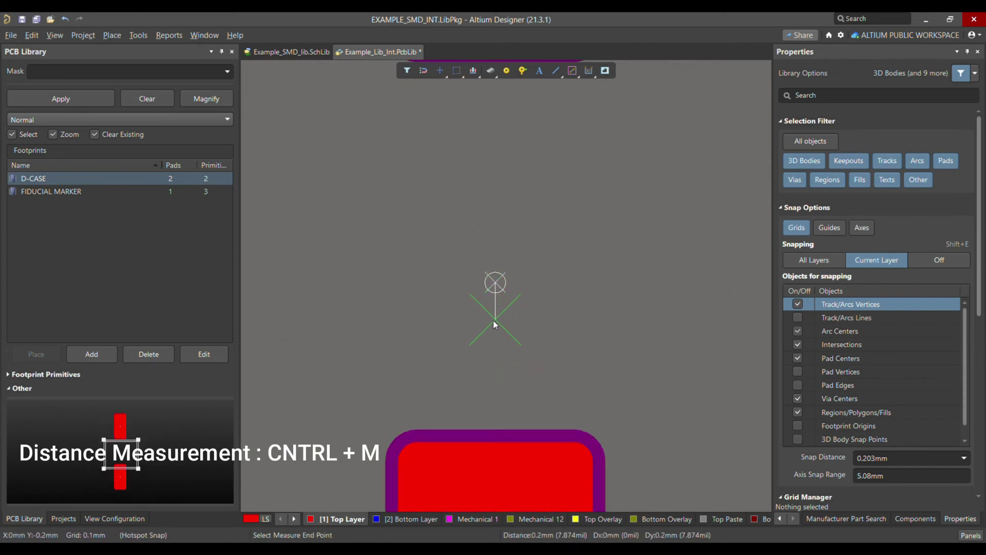
click(496, 441)
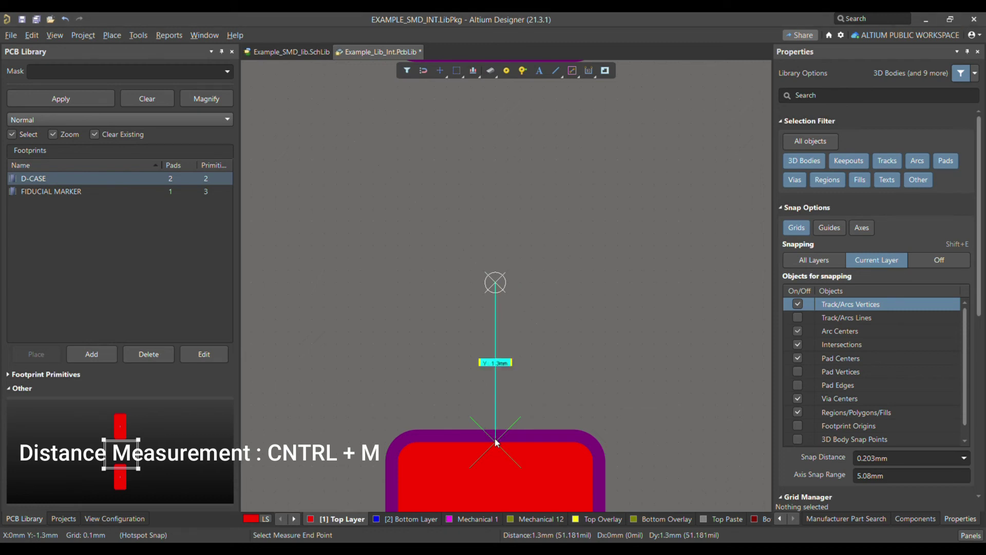
key(Escape)
ctrl+scroll(516, 408, down, 2)
Move the lower pad up to about Y -2.5 mm and measure the gap between its upper edge and the origin
click(512, 462)
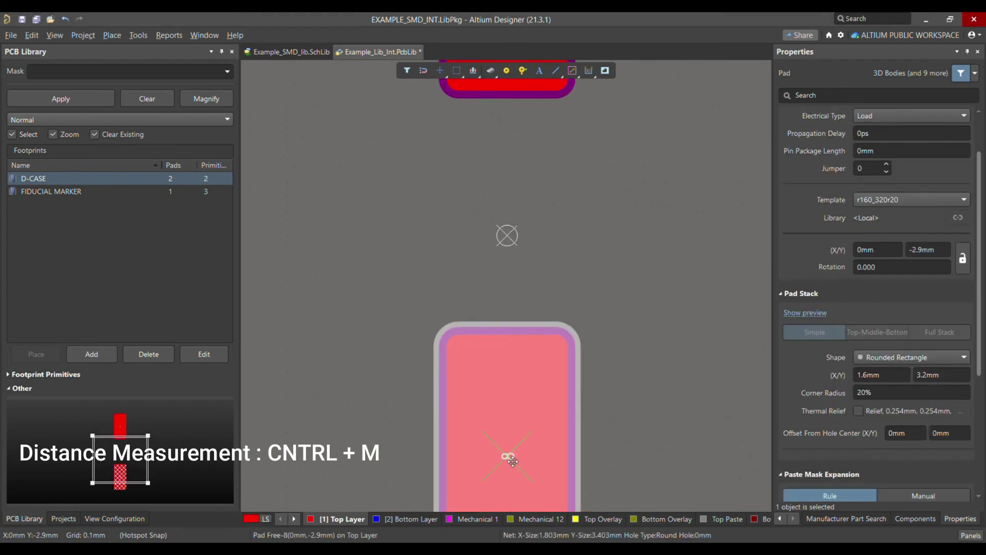
drag(512, 461, 512, 426)
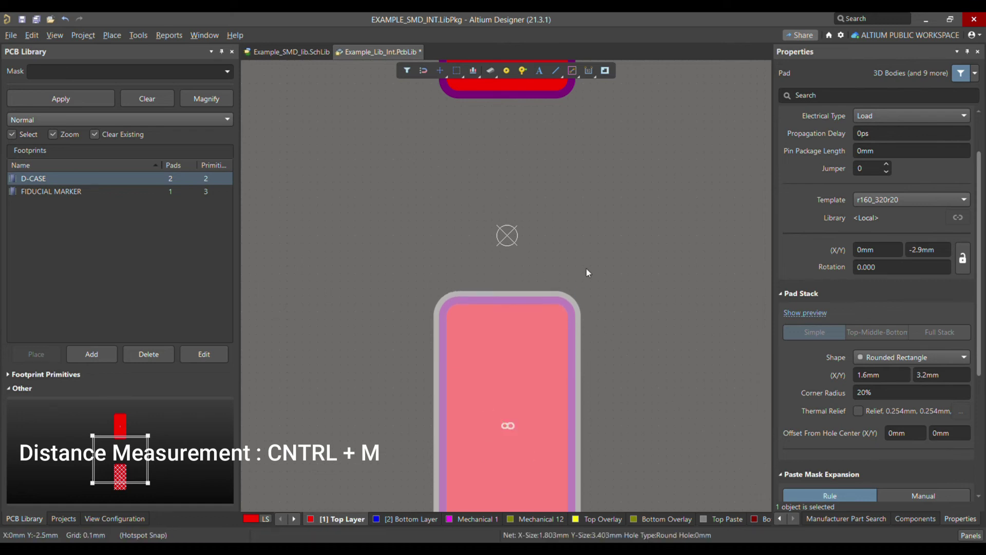
click(596, 248)
key(ctrl+m)
click(507, 235)
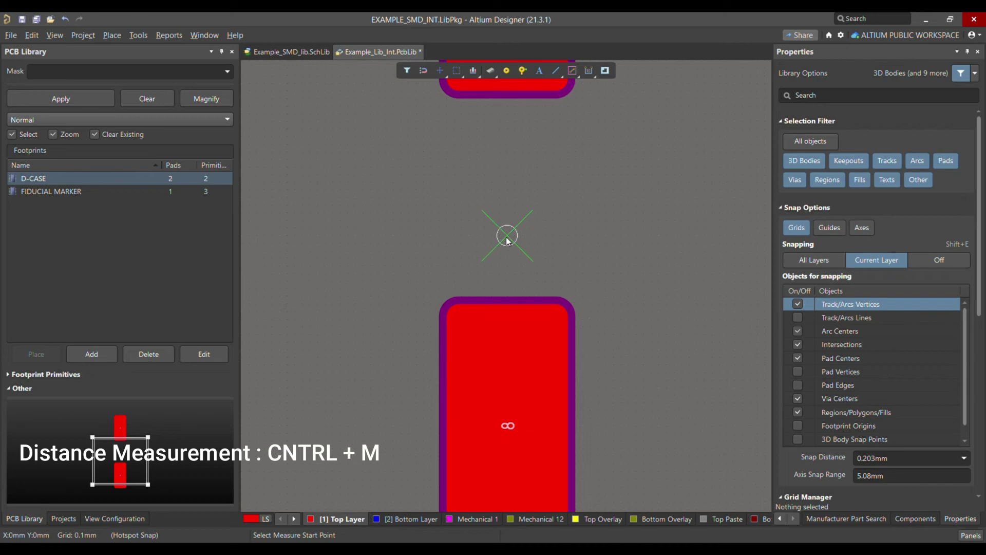
click(507, 304)
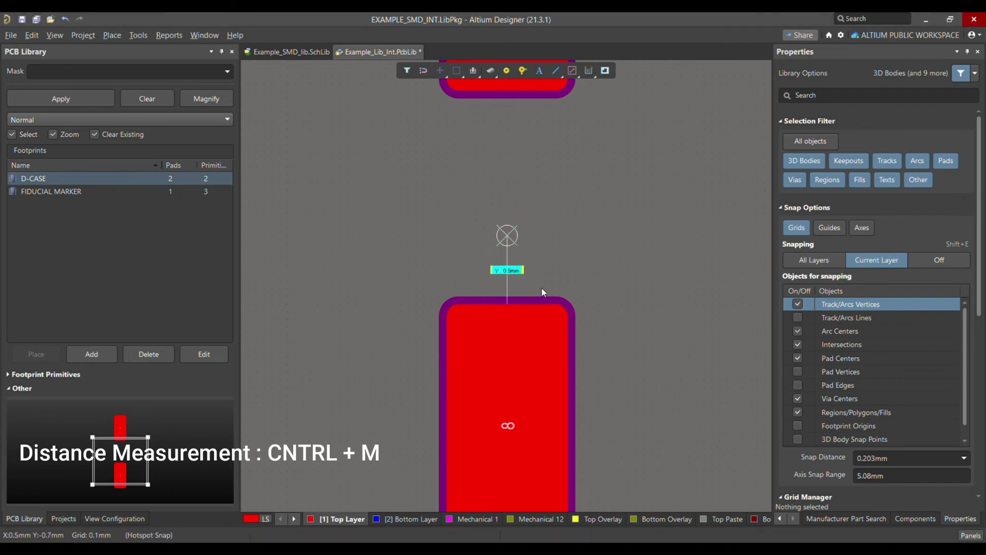
key(ctrl+m)
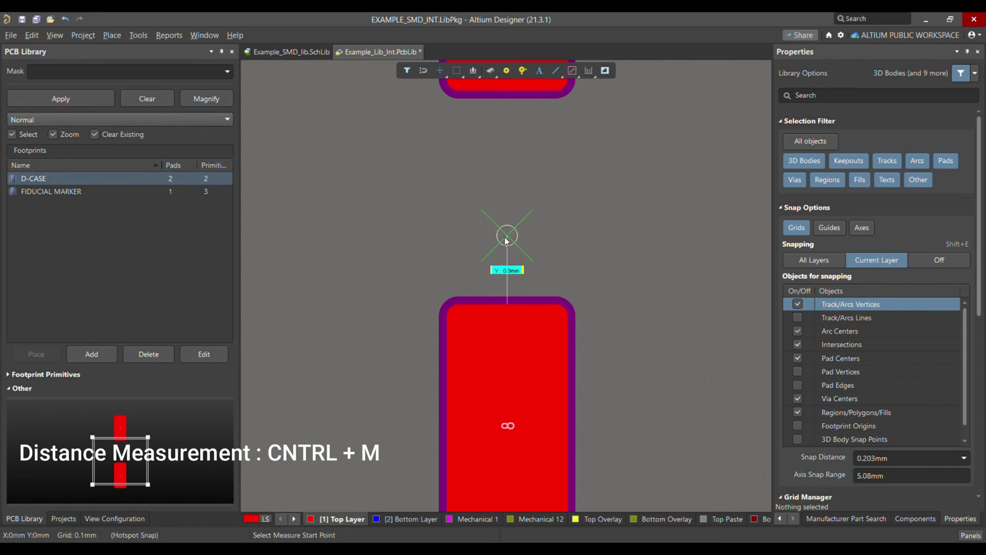
key(Escape)
Move the upper pad down to about Y 2.3 mm and measure the gap between its lower edge and the origin
scroll(530, 191, up, 2)
drag(513, 172, 512, 226)
key(ctrl+m)
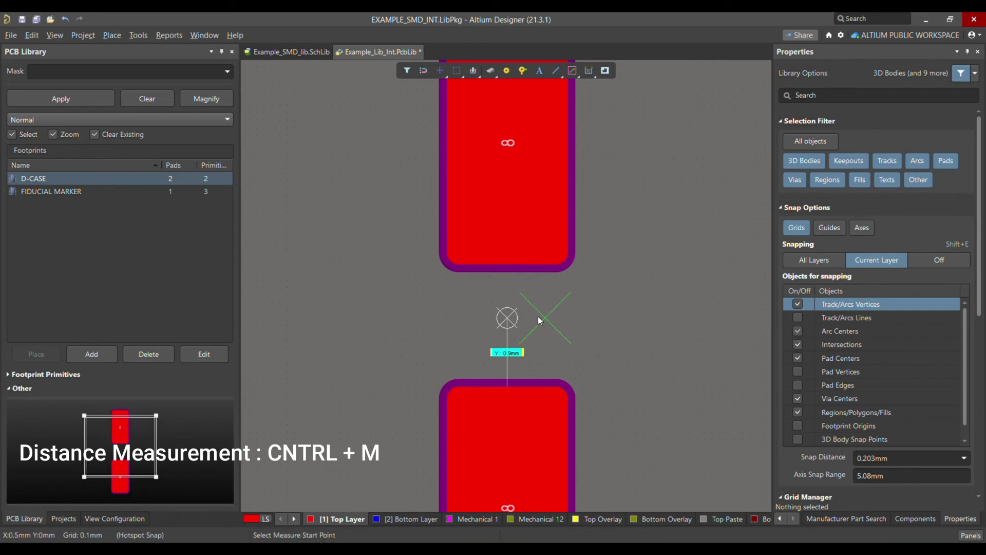
click(507, 318)
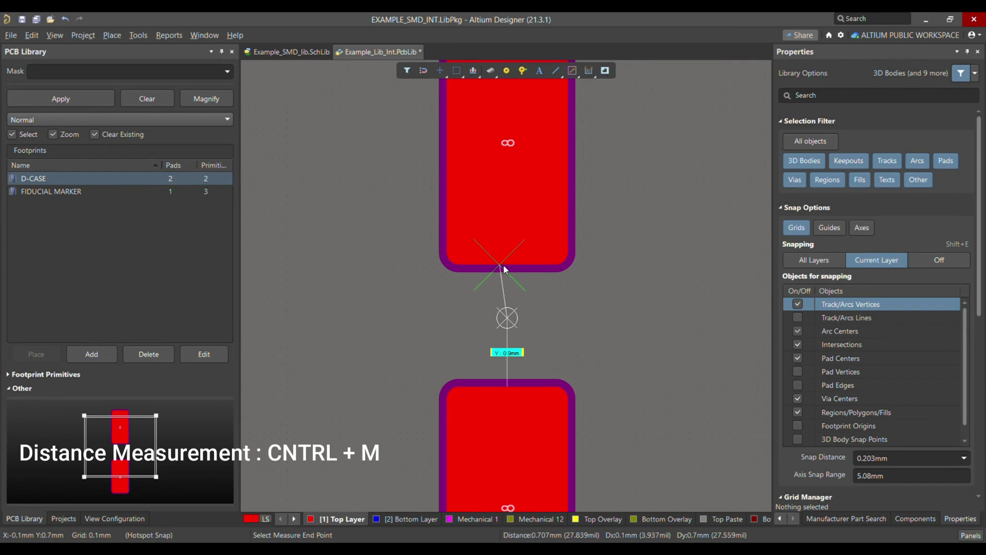
click(508, 268)
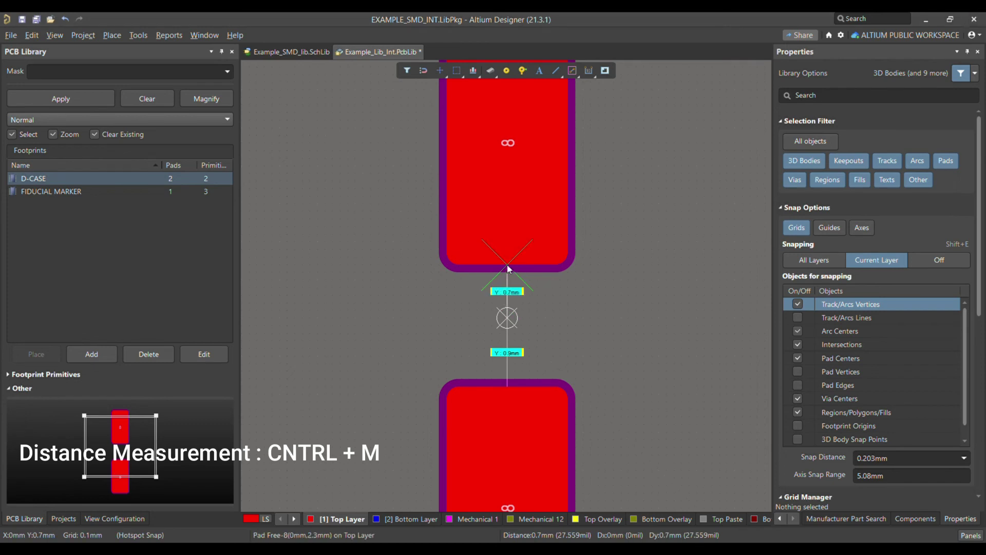
right_click(508, 268)
key(ctrl+m)
Raise the upper pad until its lower edge measures about 0.9 mm from the origin, and clear the measurement marks
drag(508, 145, 508, 128)
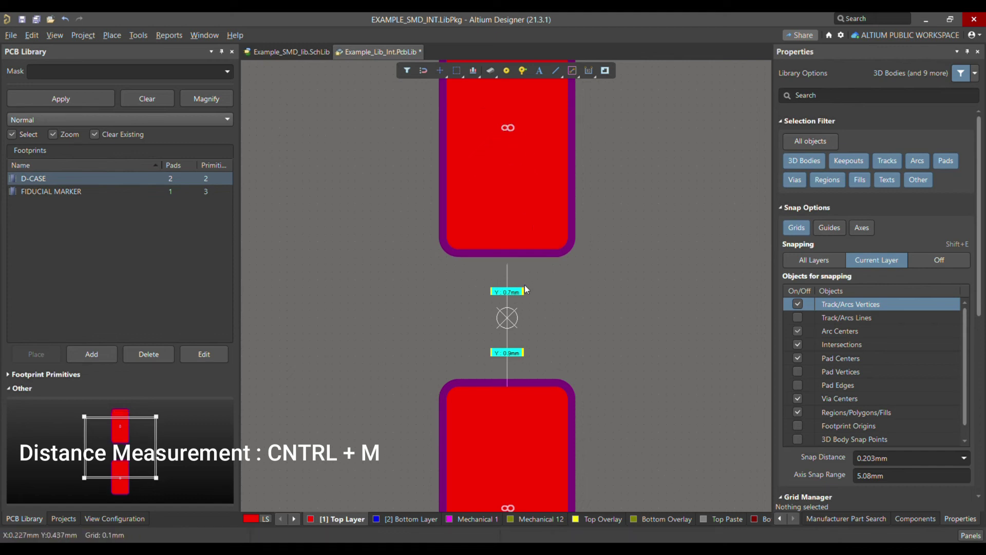
key(ctrl+m)
click(507, 319)
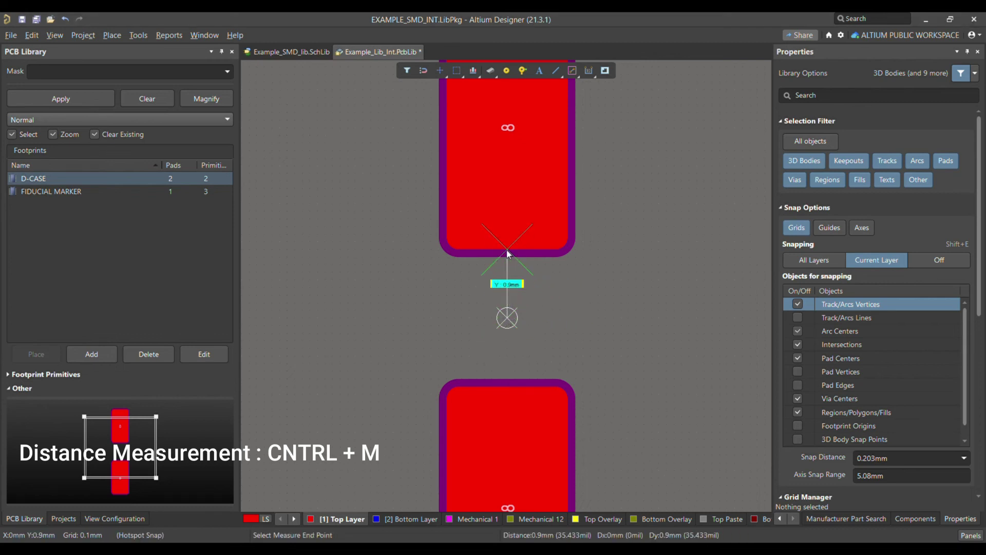
click(506, 249)
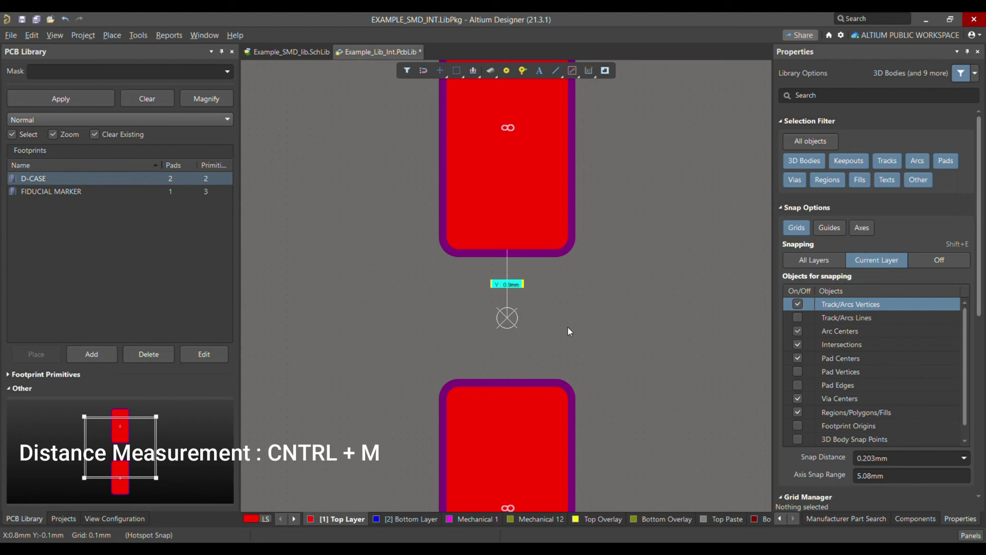
key(shift+c)
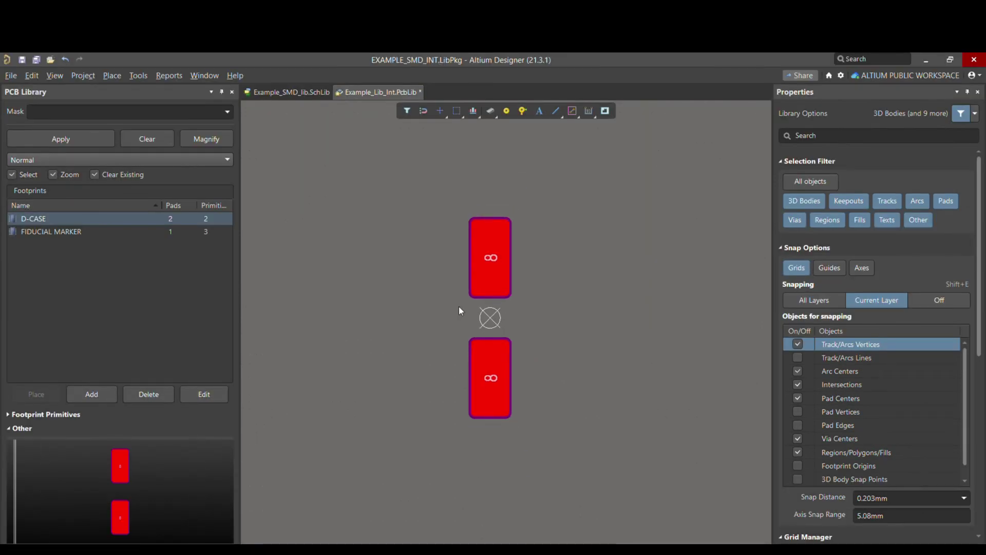
Place the embedded D6.3_H5.8 3D body on the Mechanical 12 layer, centred on the footprint origin
ctrl+scroll(459, 307, up, 1)
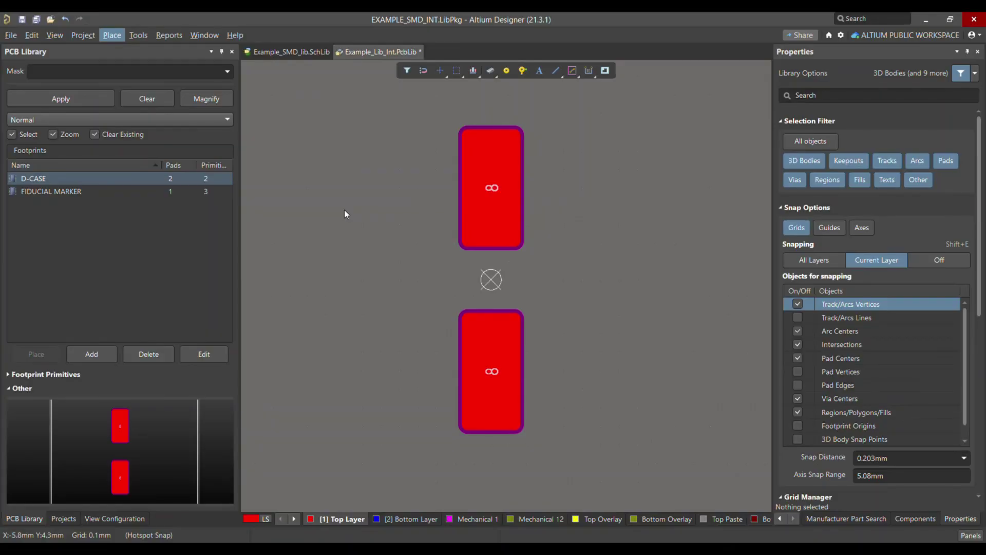
key(alt+p)
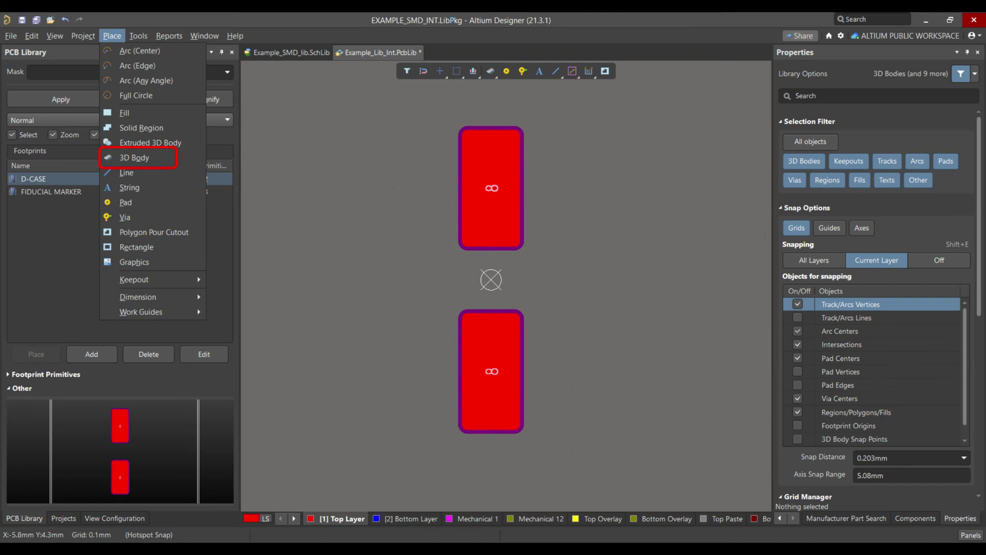
key(b)
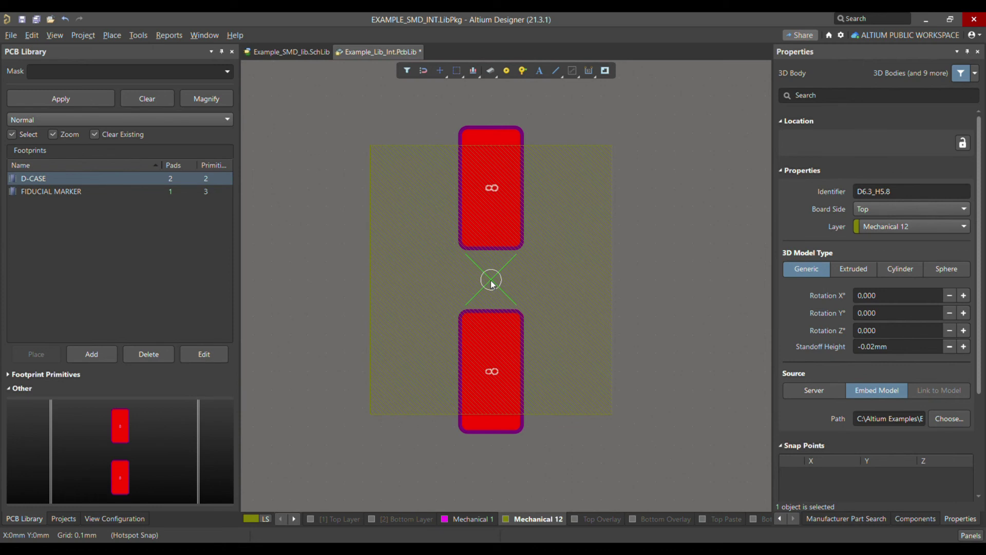
click(491, 281)
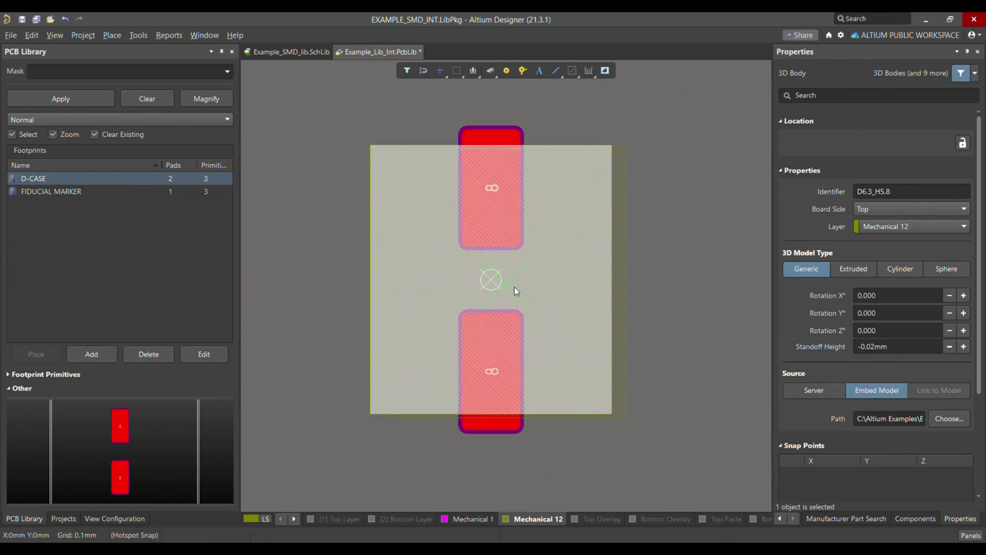
key(Escape)
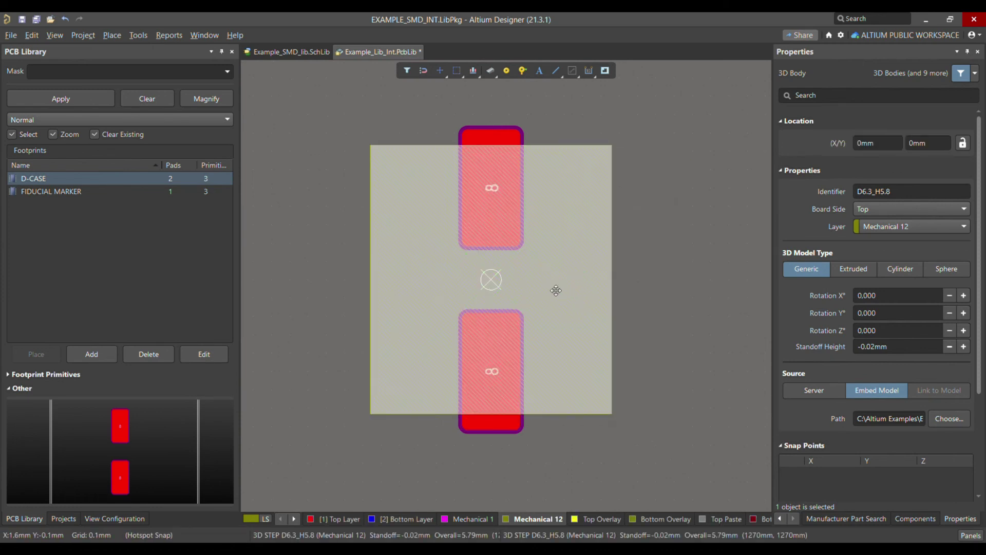
Set the upper pad's designator to 1 and the lower pad's designator to 2
click(497, 131)
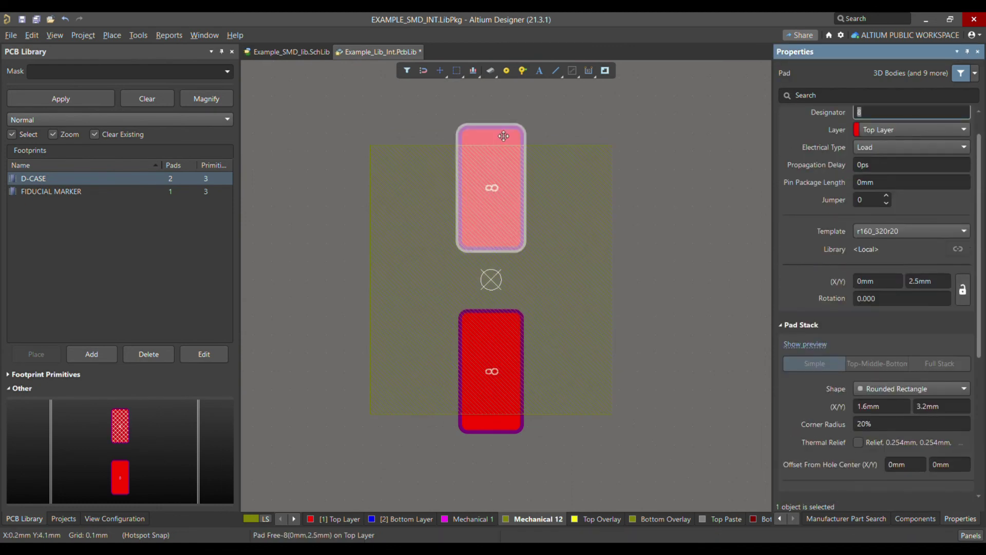
scroll(932, 415, up, 1)
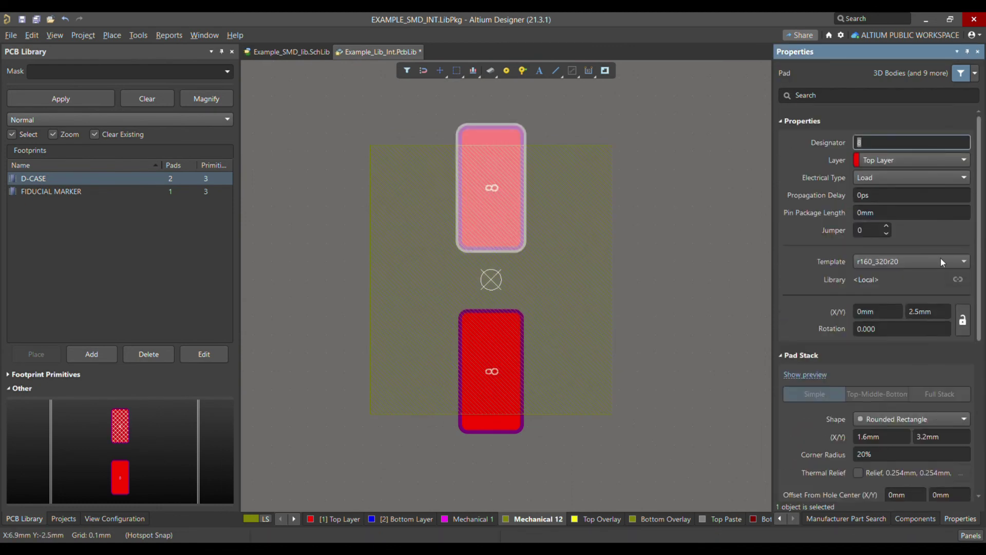
text(1)
click(632, 308)
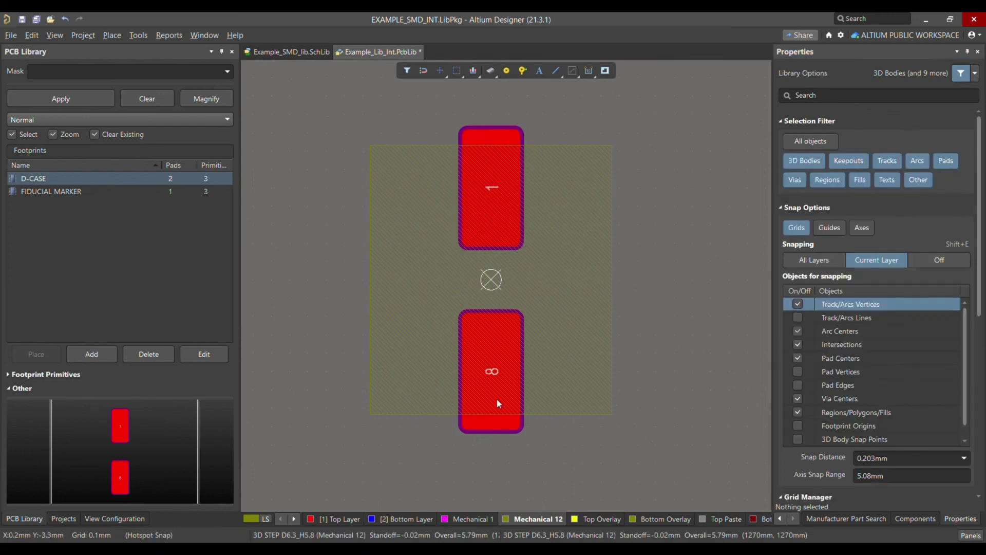
click(508, 424)
text(2)
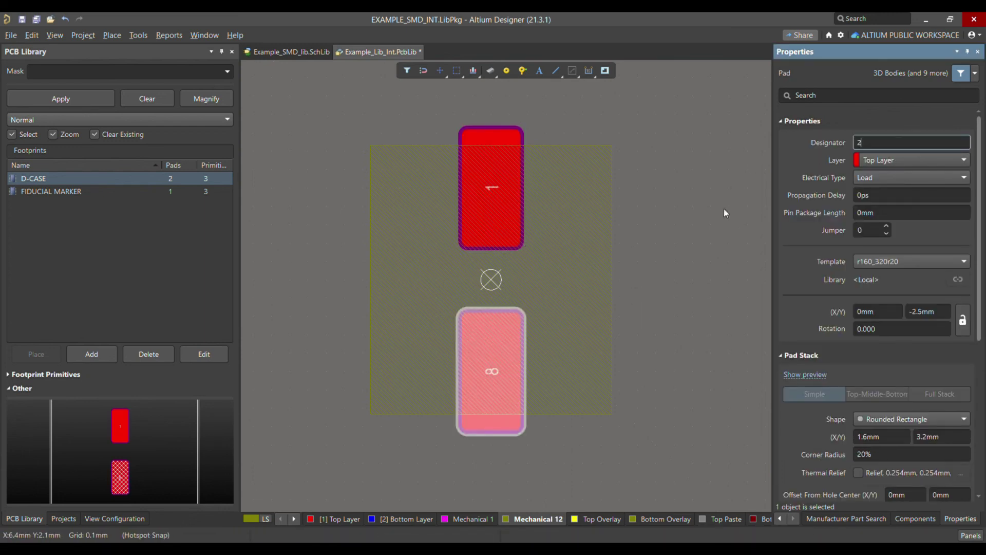
click(630, 280)
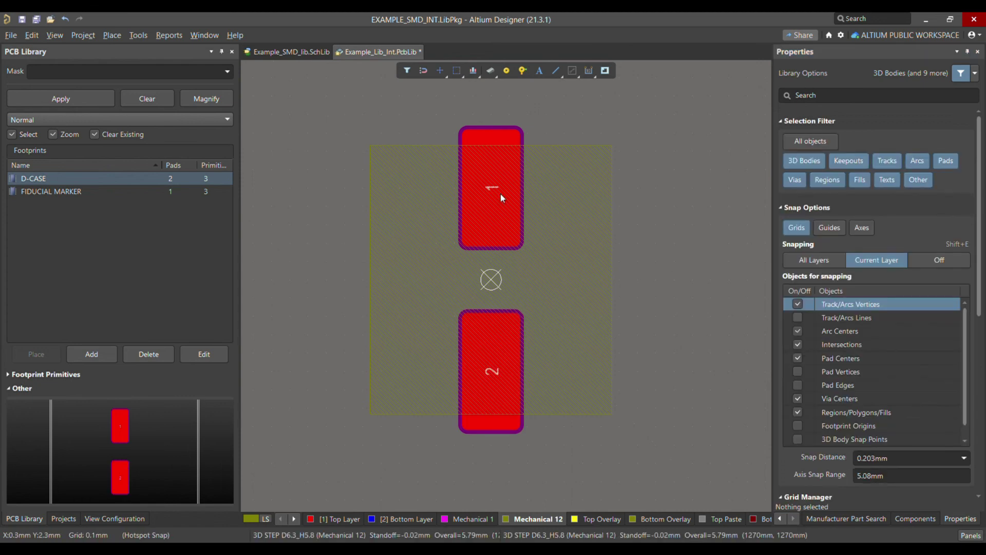
Examine in 3D how the capacitor body sits on the pads, from above, from the side and from the underside
click(525, 273)
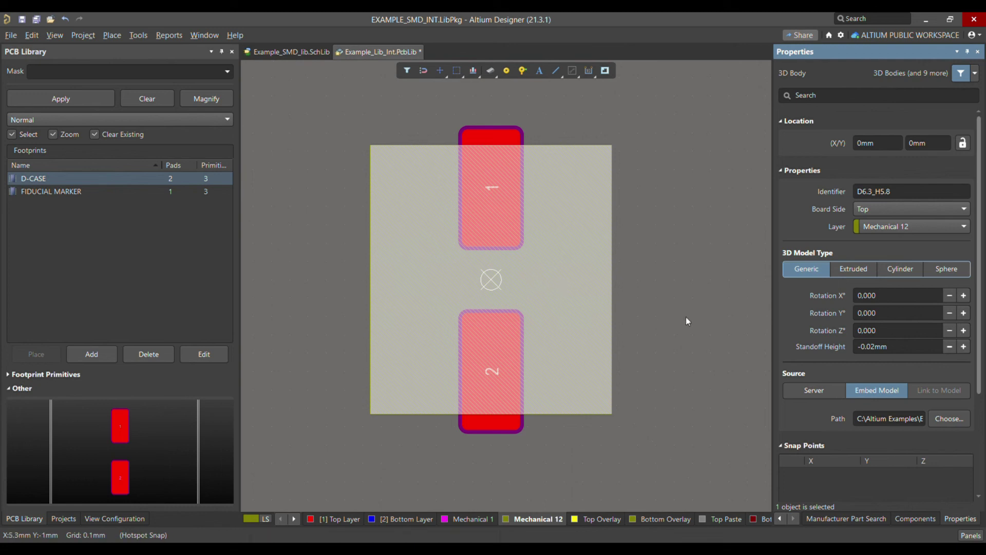
click(650, 298)
key(3)
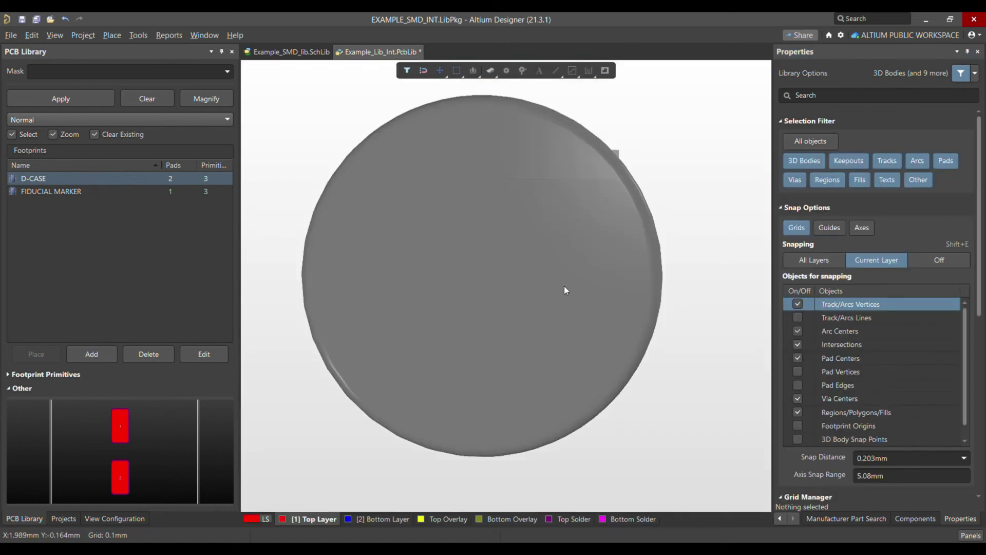
ctrl+scroll(564, 285, down, 3)
key(v)
key(b)
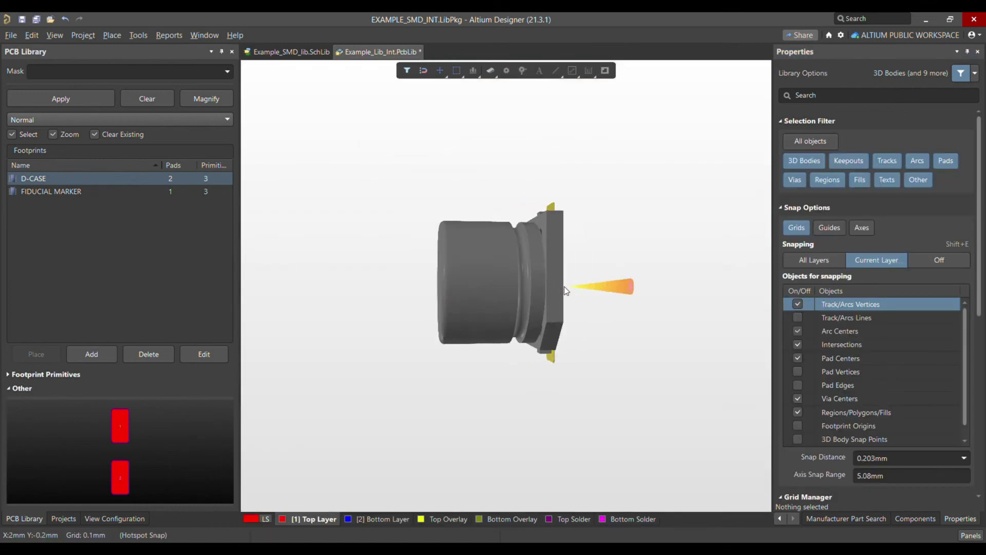
key(v)
key(b)
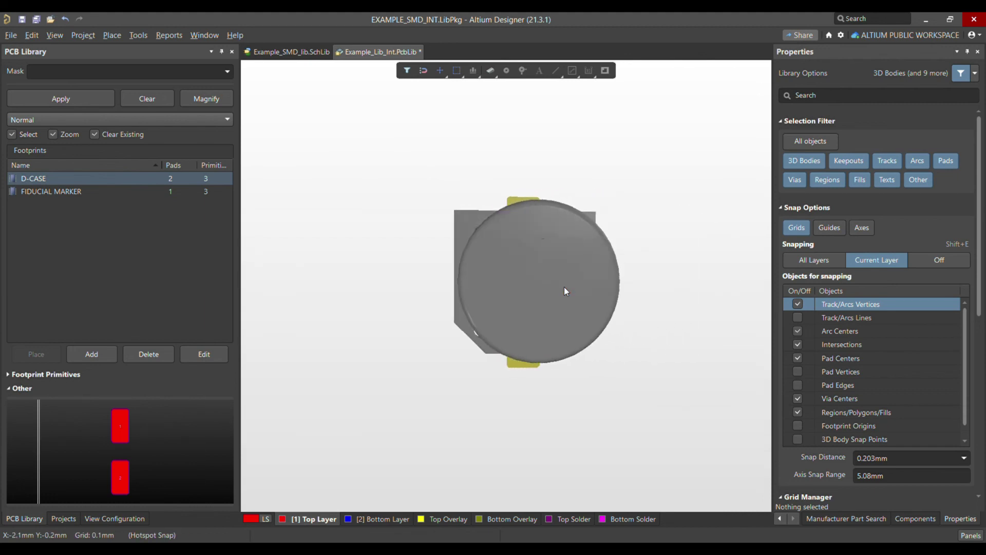
ctrl+scroll(631, 294, up, 2)
shift+right_drag(633, 304, 592, 292)
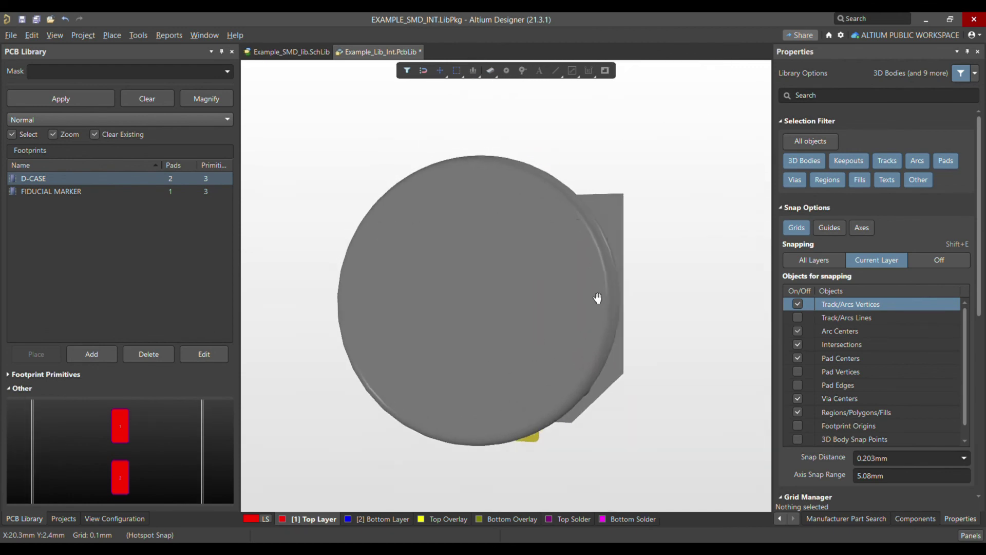
ctrl+scroll(593, 292, up, 3)
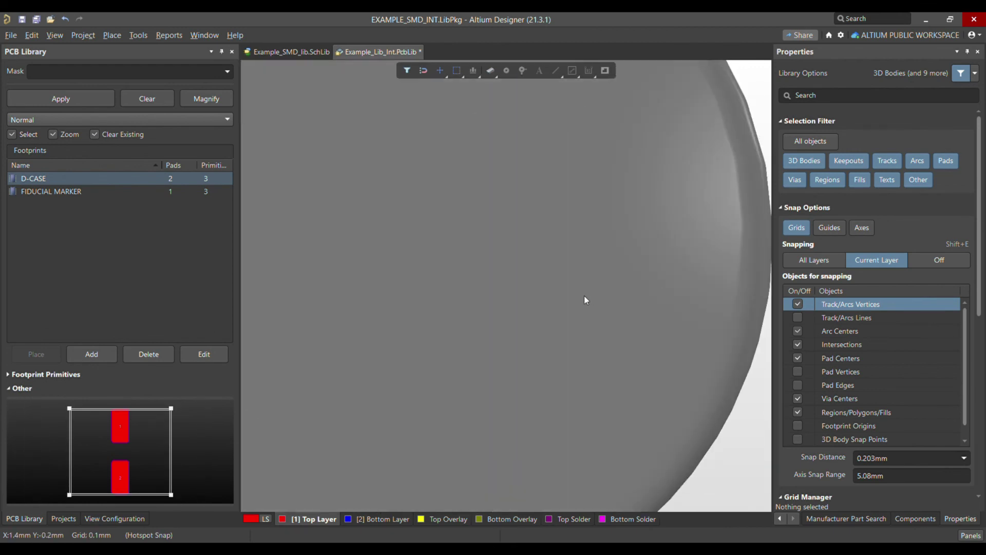
key(ctrl+f)
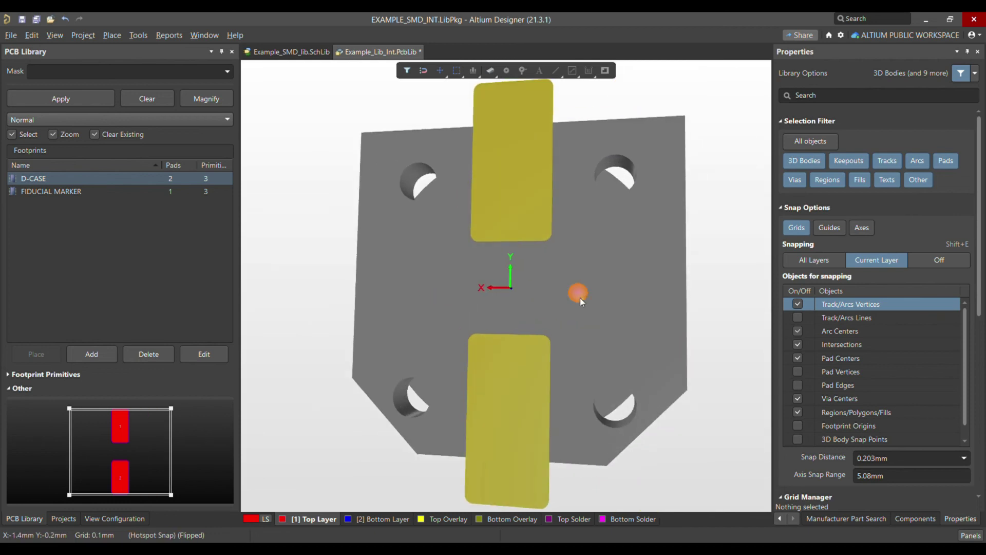
ctrl+scroll(584, 278, down, 3)
key(ctrl+f)
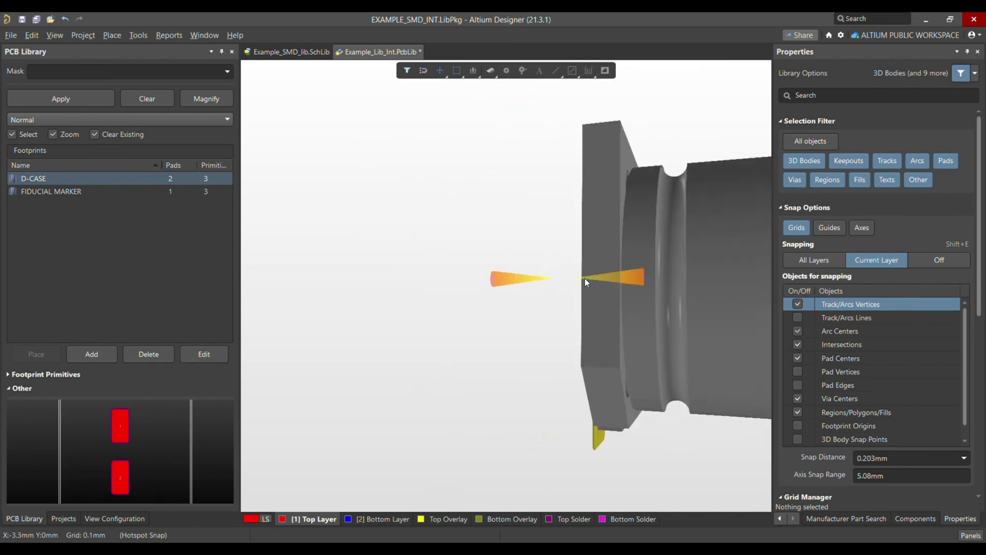
Shift the 3D body off the pads to examine the leads on its underside, and put it back over the pads
drag(666, 258, 500, 276)
key(ctrl+f)
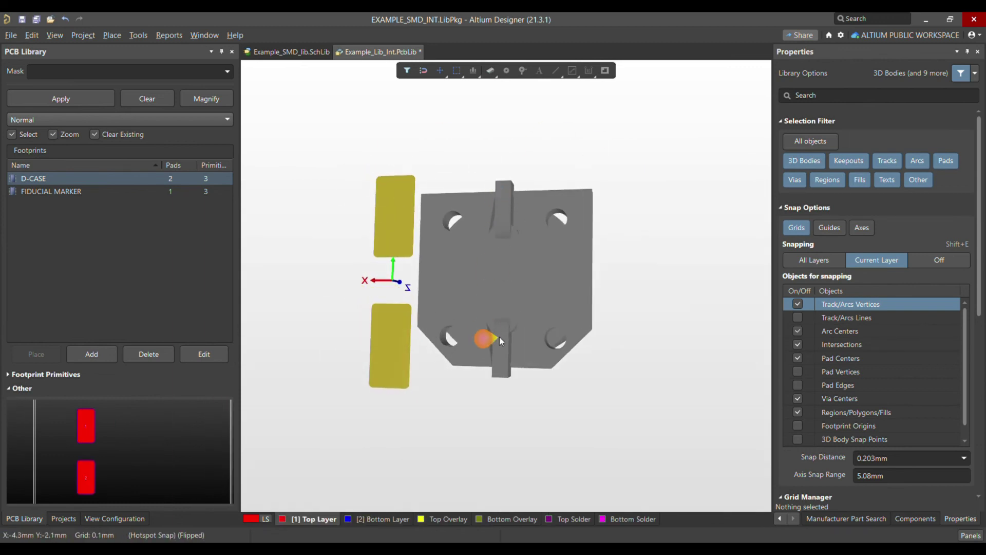
shift+right_drag(505, 257, 507, 263)
key(ctrl+f)
key(ctrl+f)
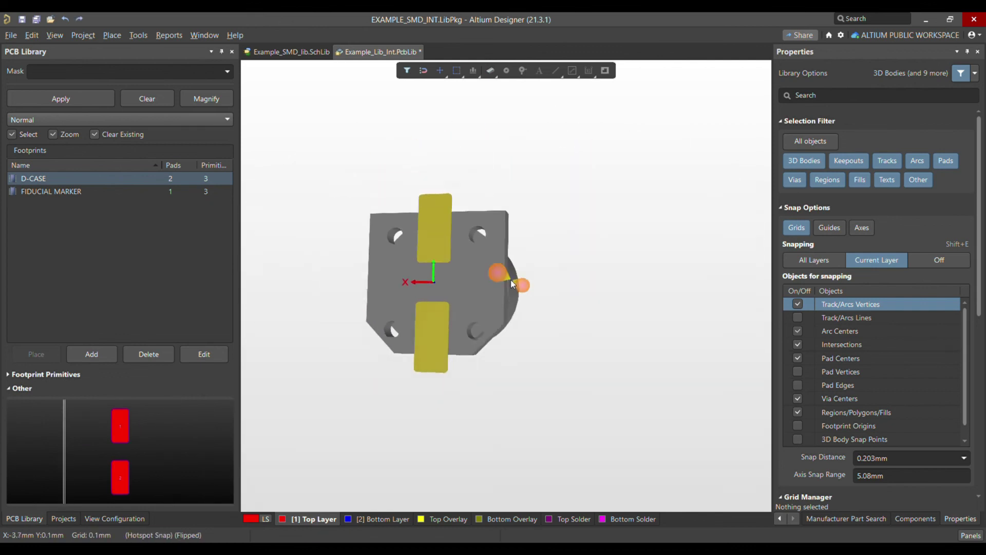
Return the footprint to the unflipped 2D view and make Top Overlay the active layer
ctrl+scroll(510, 280, up, 5)
key(shift+Left)
key(ctrl+f)
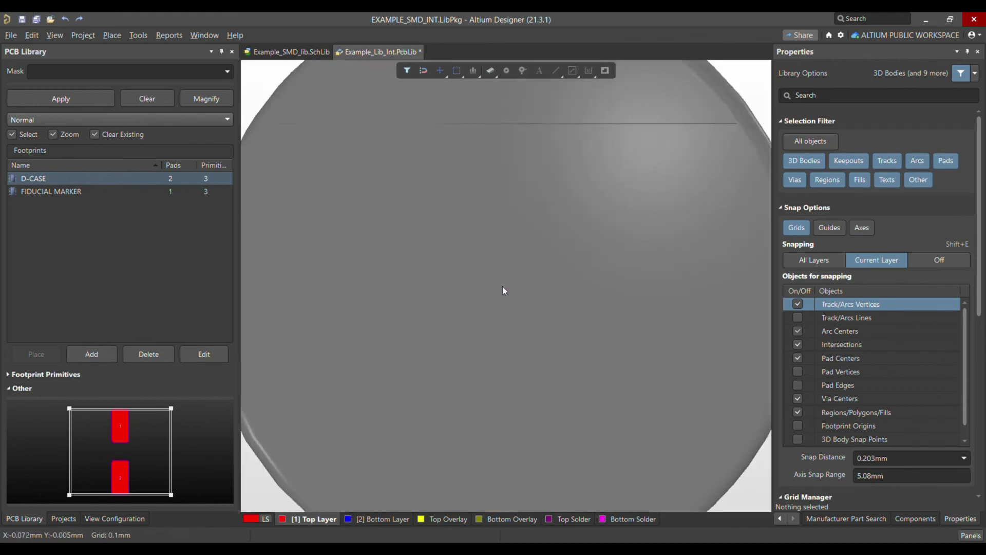
key(2)
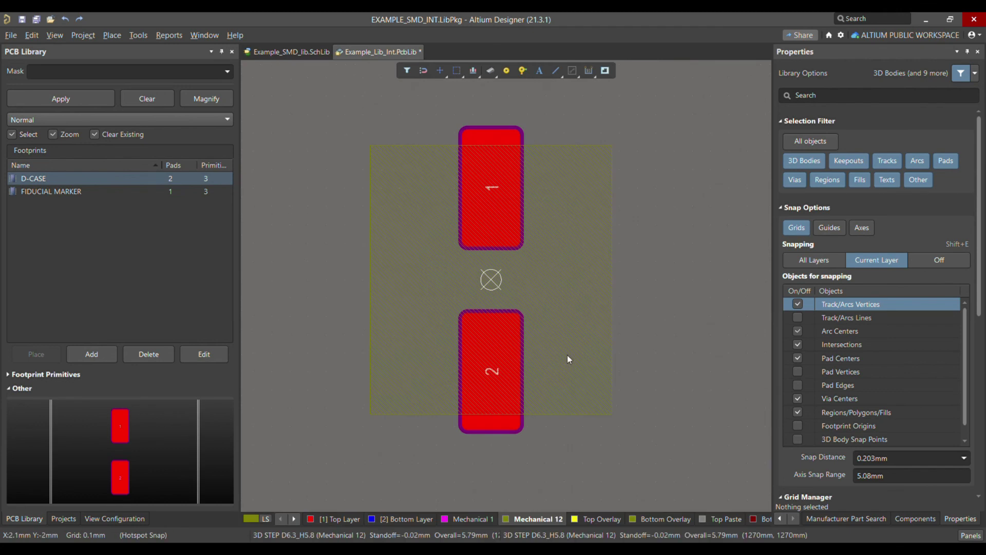
key(KP_Multiply)
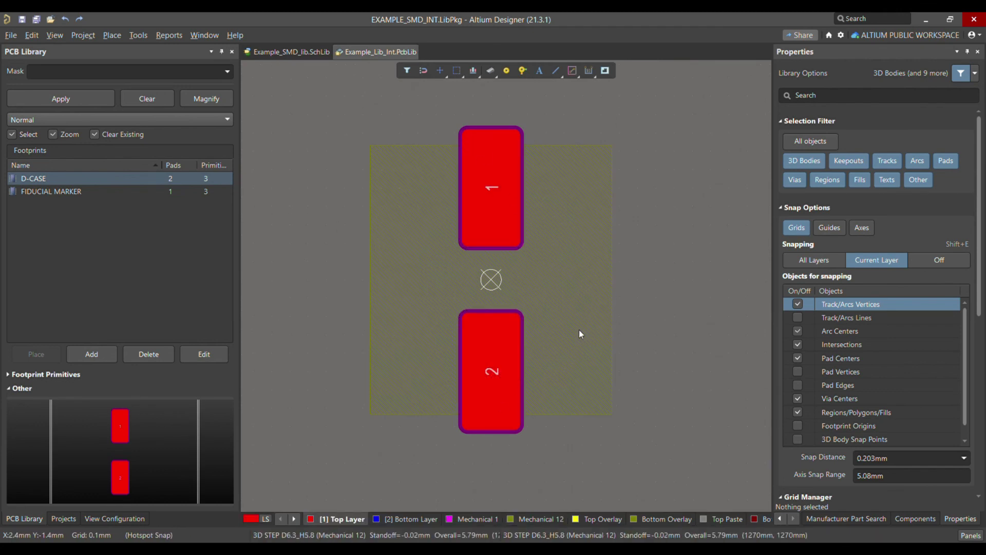
click(579, 519)
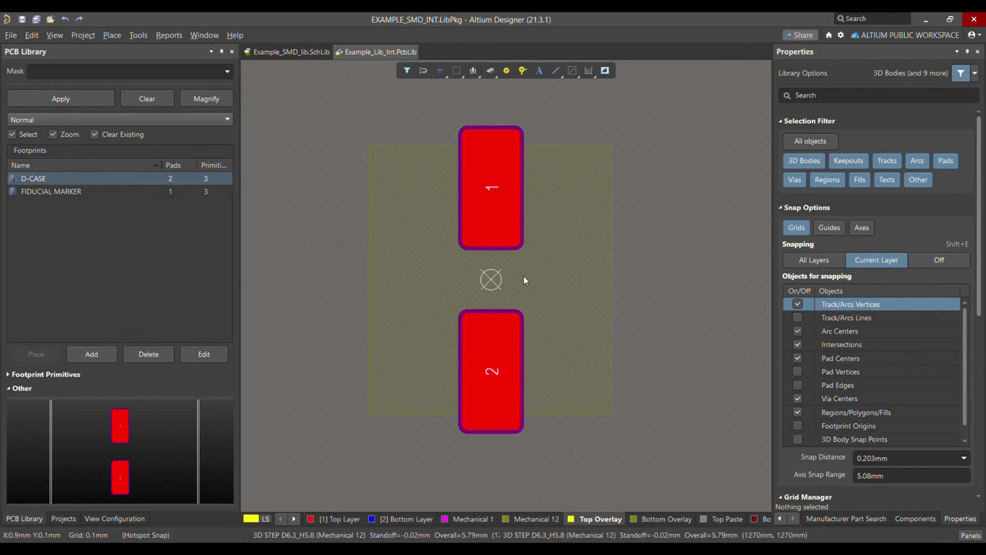
Draw a Top Overlay line about 2.4 mm long along the body outline's lower edge, from pad 2's left edge to the outline's lower-left corner
click(112, 35)
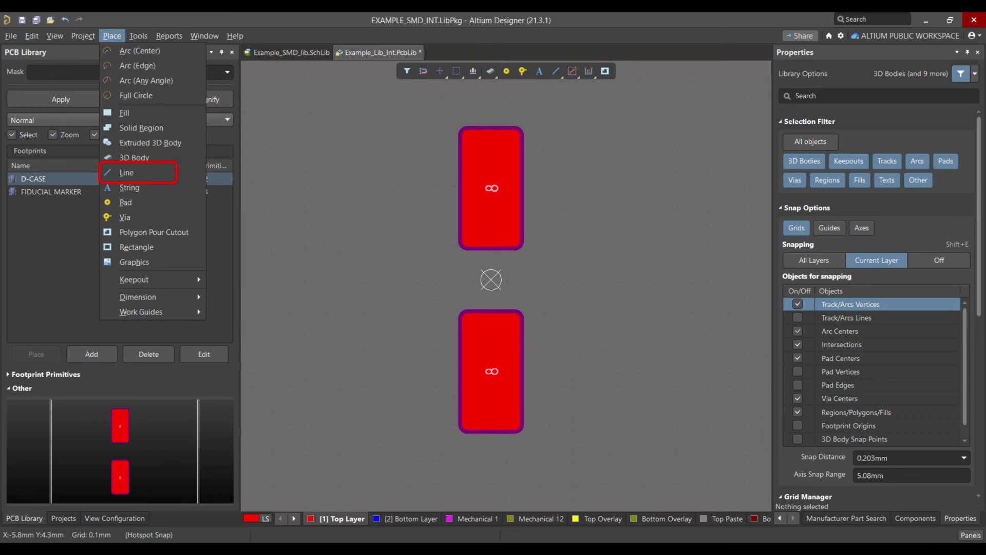
click(126, 173)
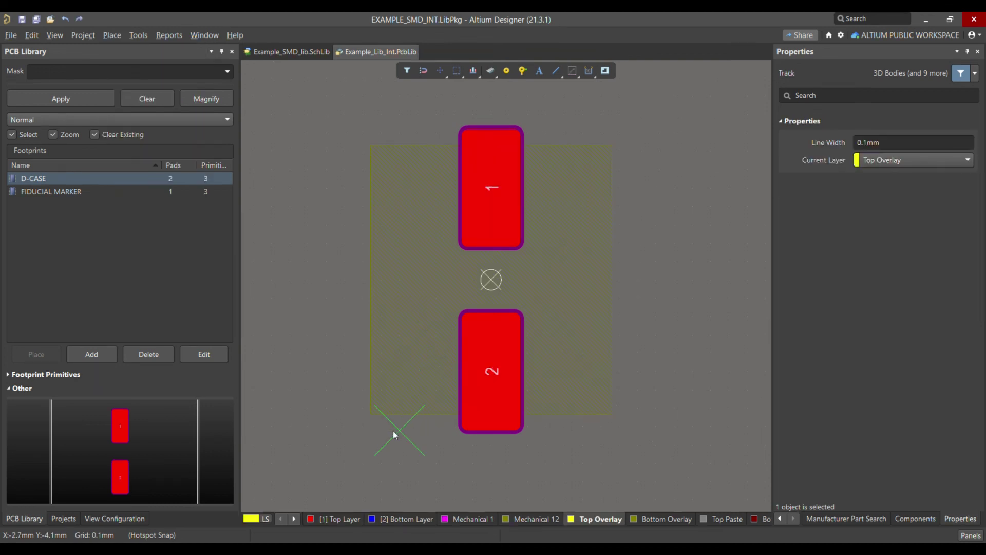
ctrl+scroll(379, 429, up, 5)
ctrl+scroll(368, 406, down, 2)
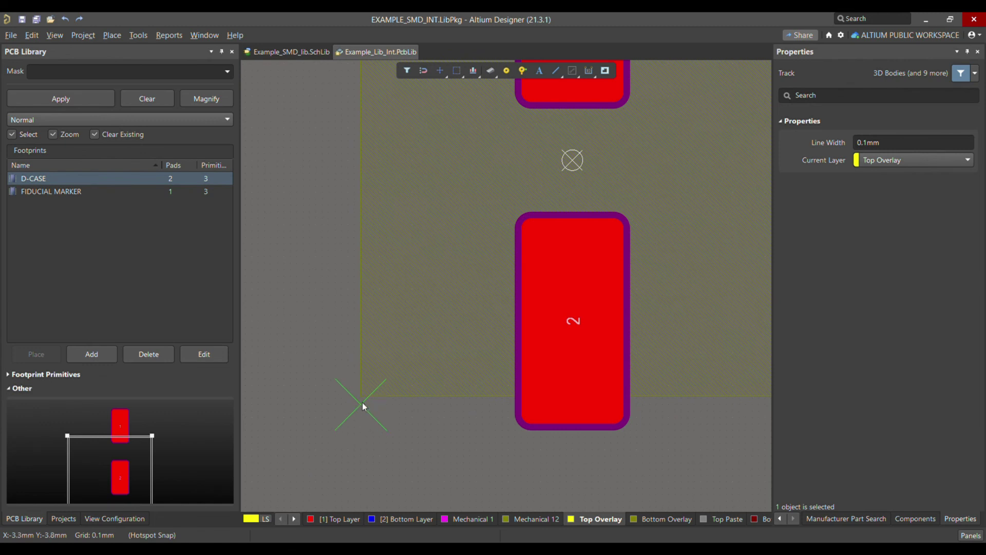
ctrl+scroll(362, 401, up, 2)
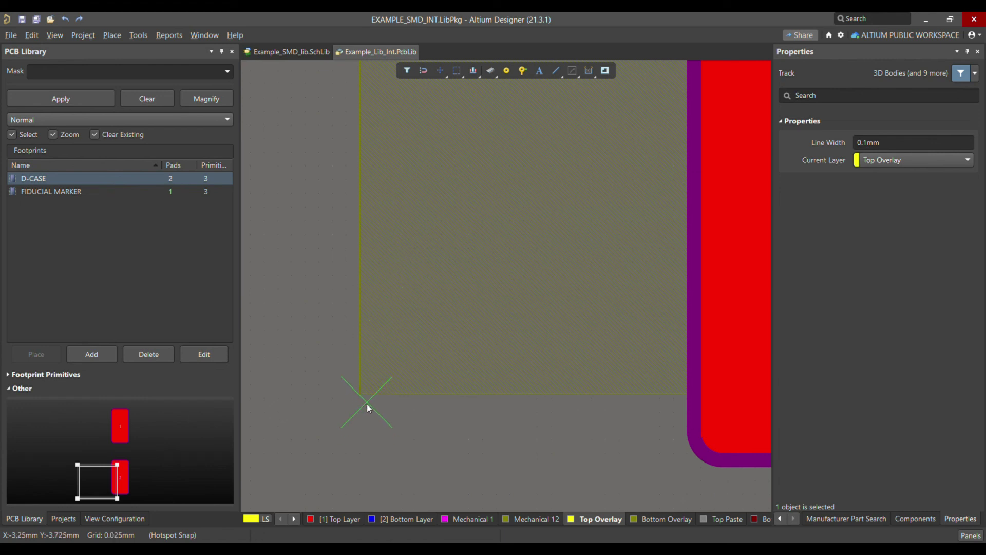
key(shift+s)
drag(359, 393, 365, 378)
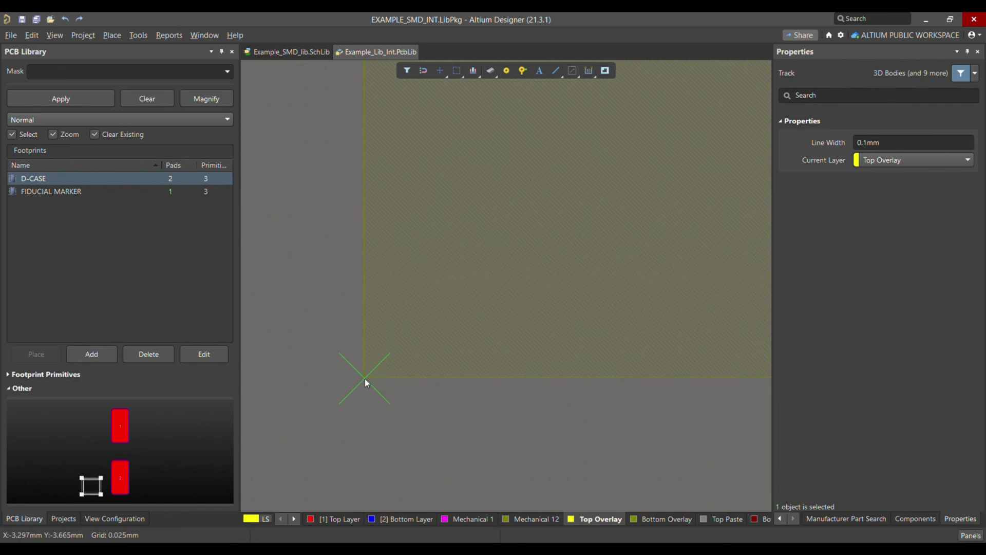
click(365, 378)
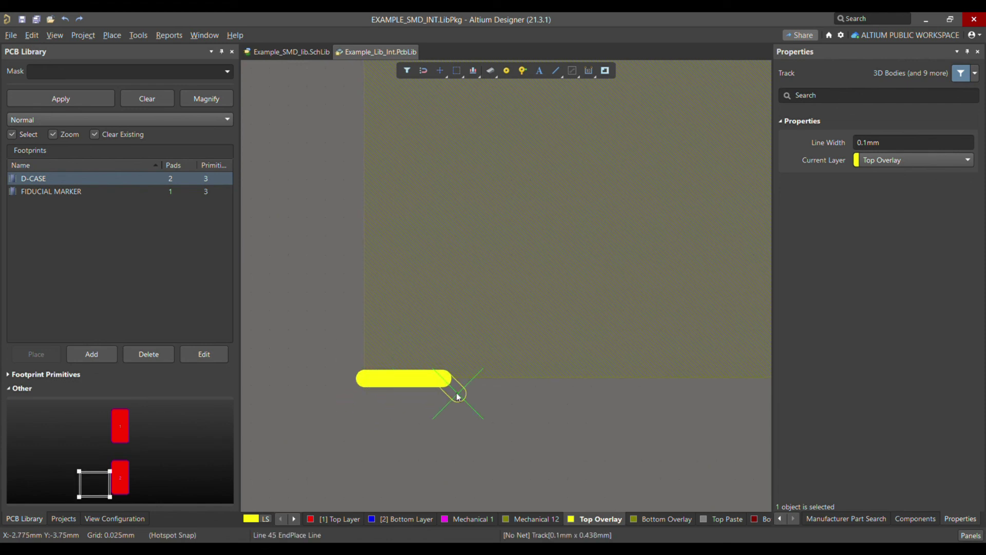
ctrl+scroll(457, 393, down, 2)
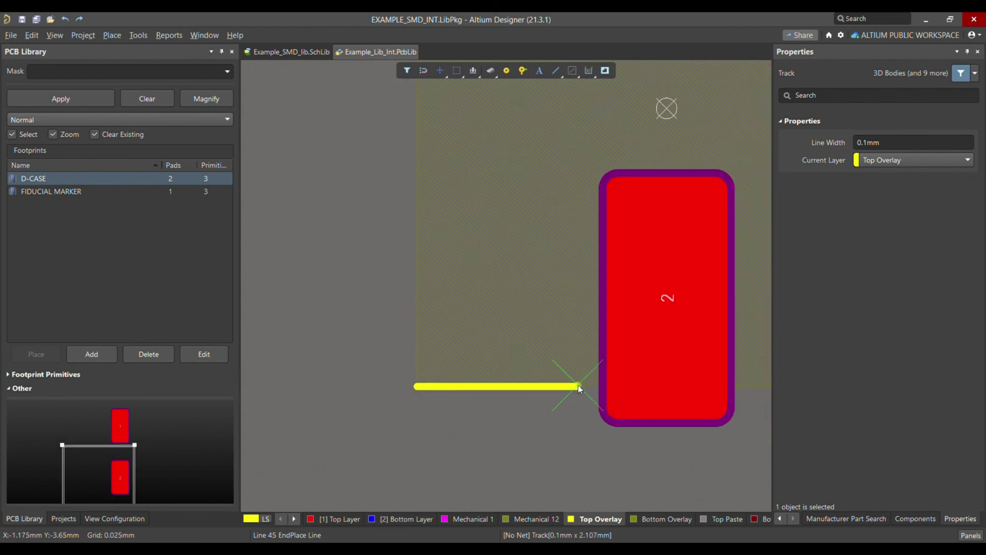
ctrl+scroll(578, 385, down, 1)
ctrl+scroll(578, 385, down, 1)
ctrl+scroll(578, 385, down, 1)
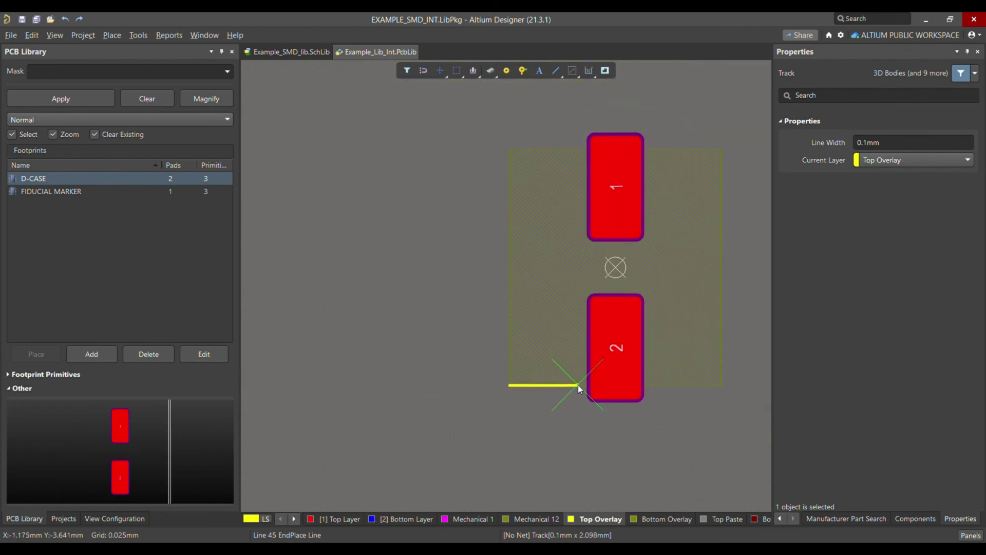
ctrl+scroll(578, 384, up, 3)
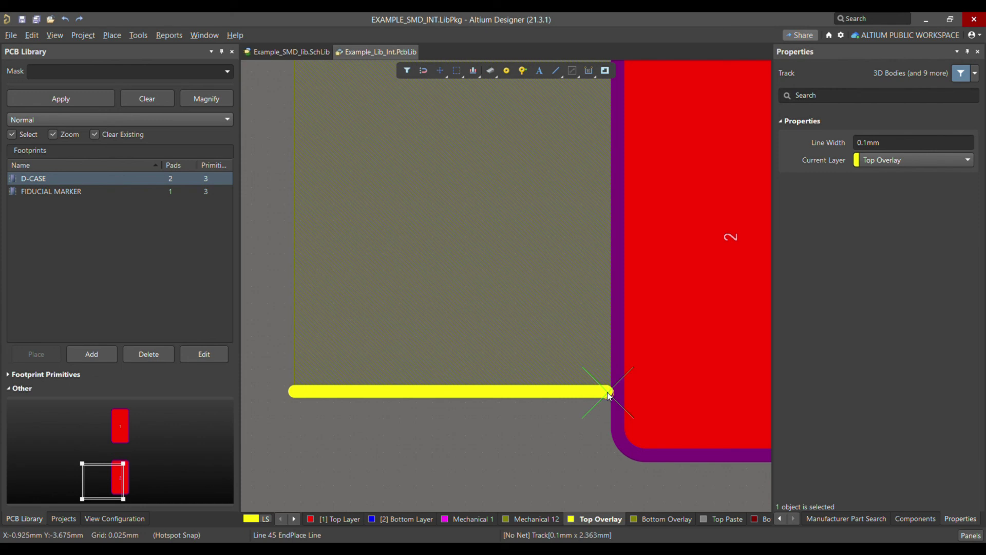
key(Escape)
click(610, 393)
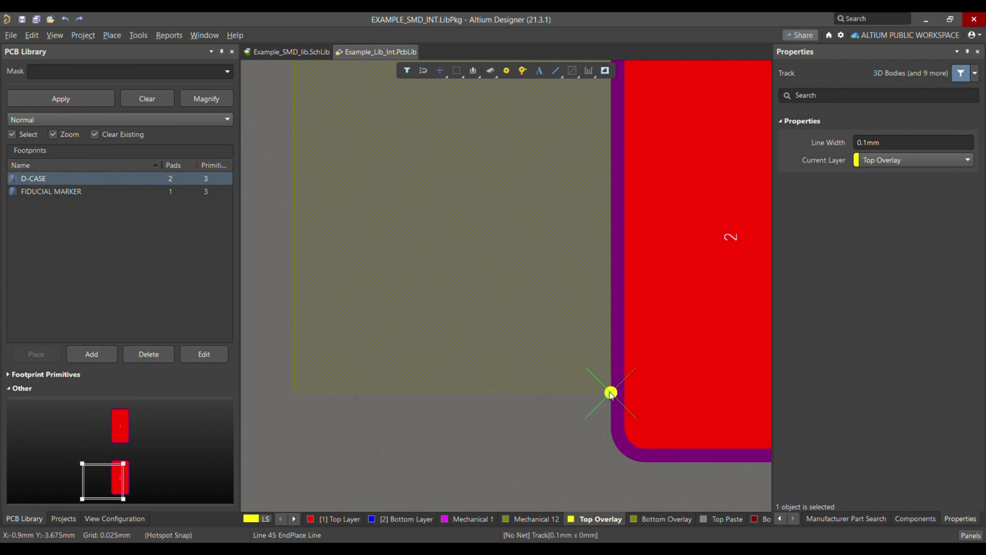
click(294, 393)
key(Escape)
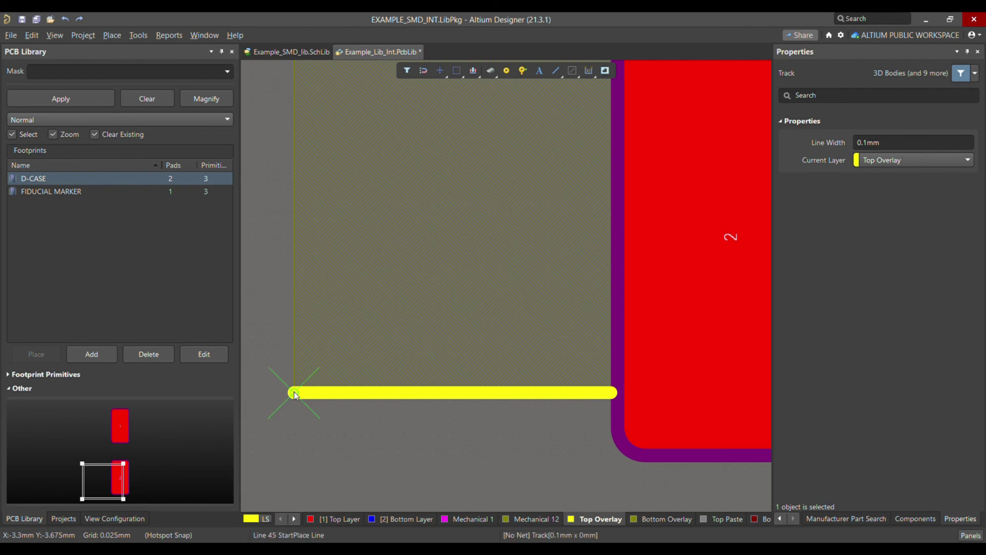
Draw the Top Overlay outline from the lower-left corner up the left edge, through an about 1.7 mm chamfer, to pad 1's left edge
click(293, 393)
ctrl+scroll(293, 390, down, 2)
scroll(294, 391, up, 6)
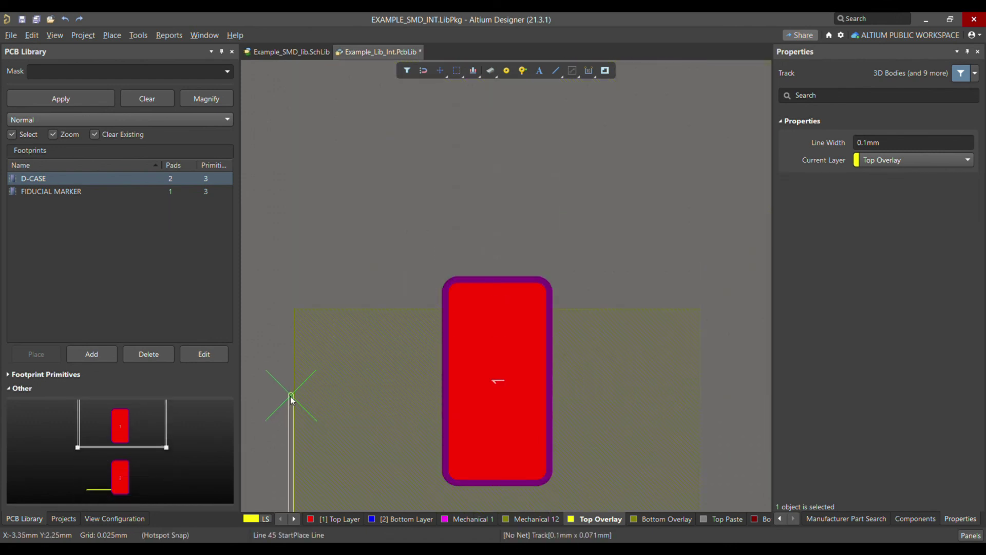
click(293, 401)
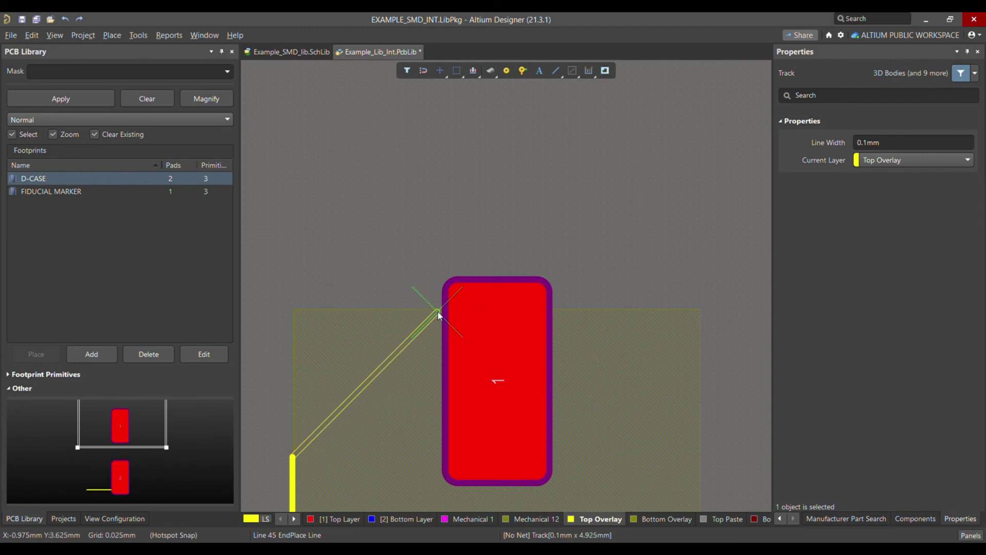
click(367, 313)
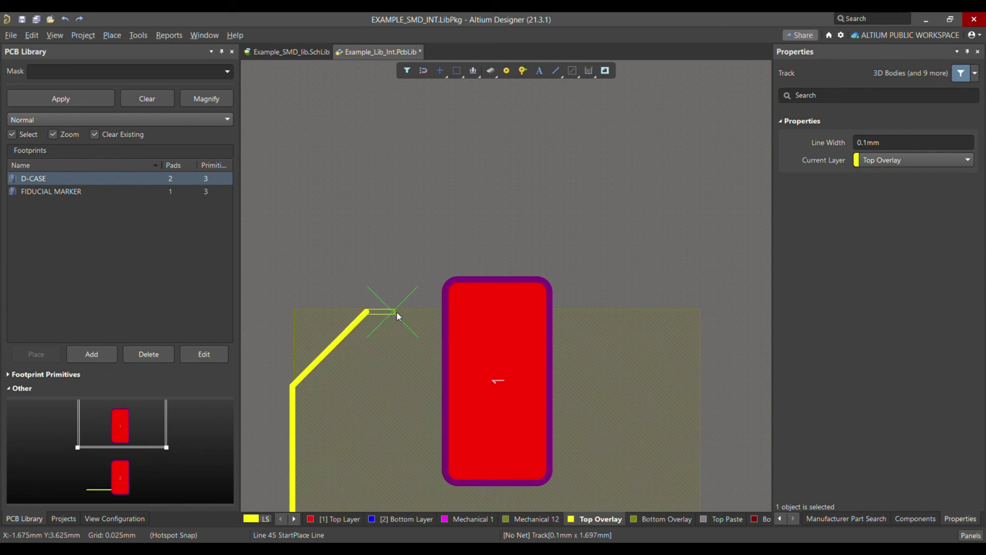
click(442, 311)
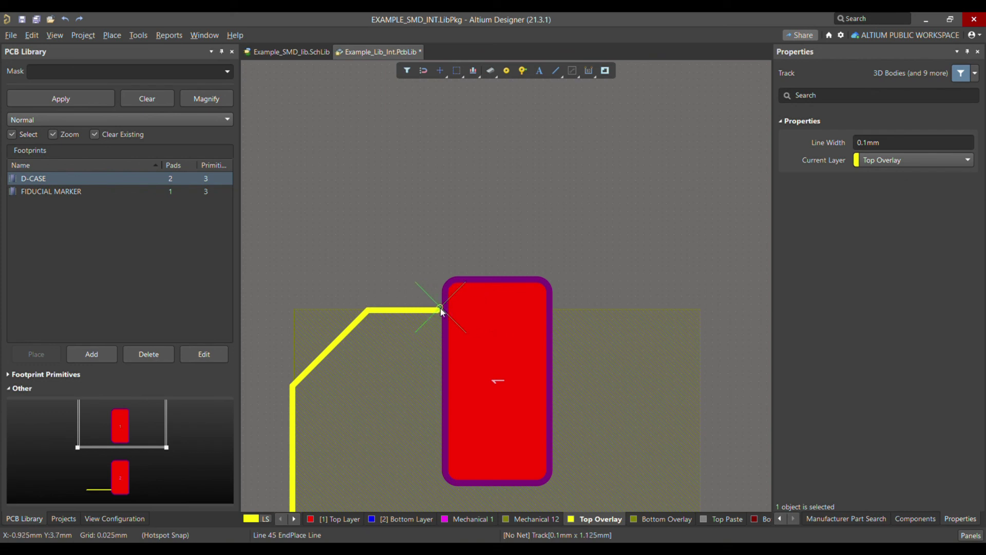
key(Escape)
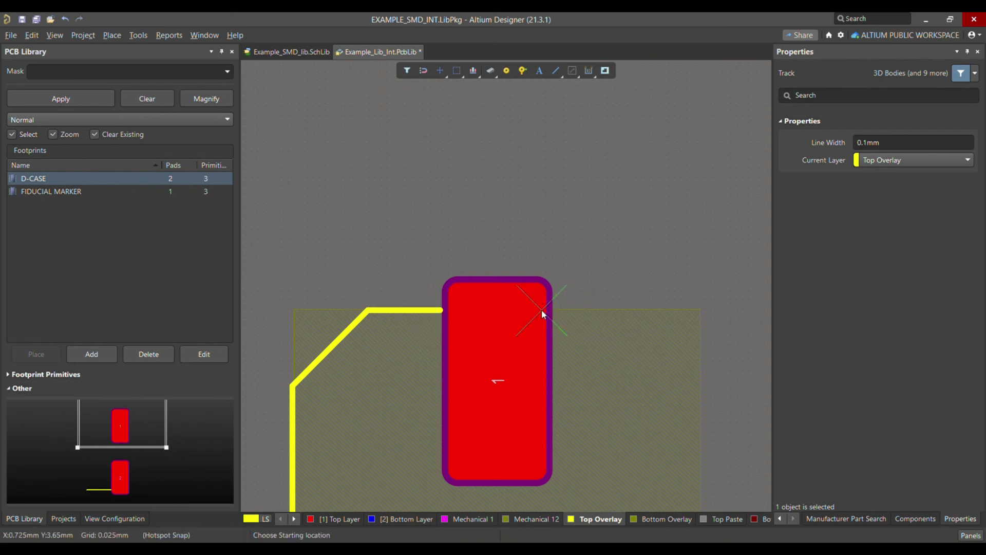
Draw the Top Overlay outline from pad 1's right edge through an about 1.7 mm chamfer and 6.1 mm right edge to pad 2's right edge
click(554, 308)
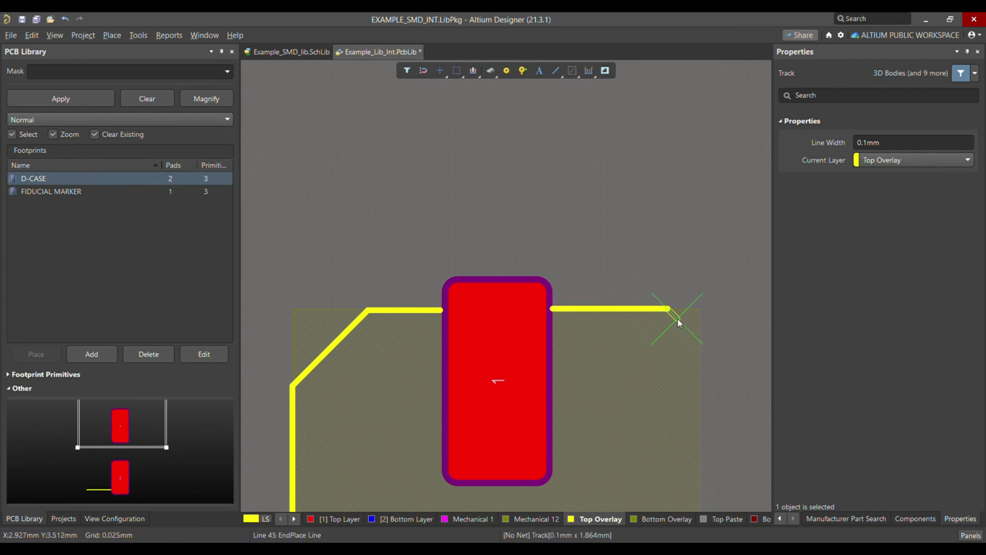
ctrl+scroll(676, 318, down, 1)
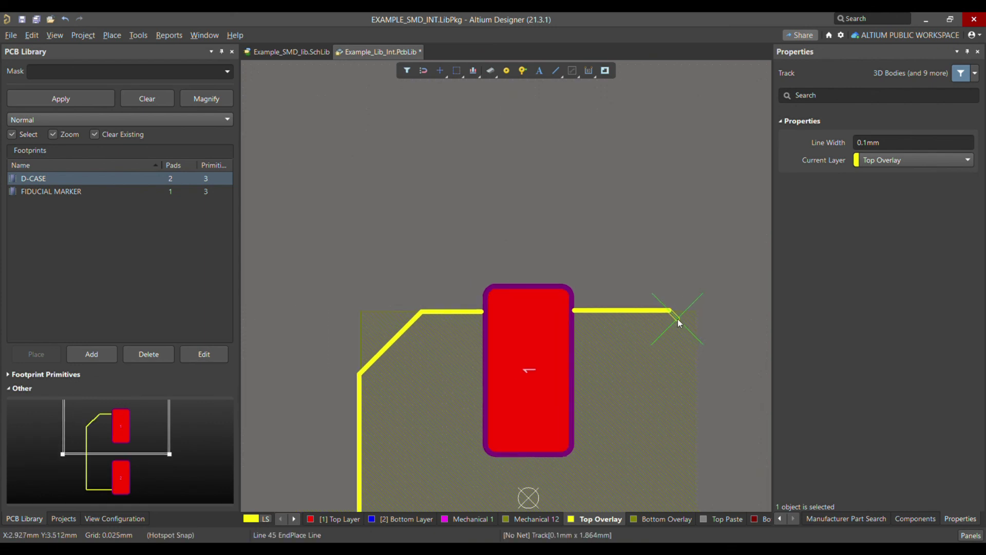
click(695, 372)
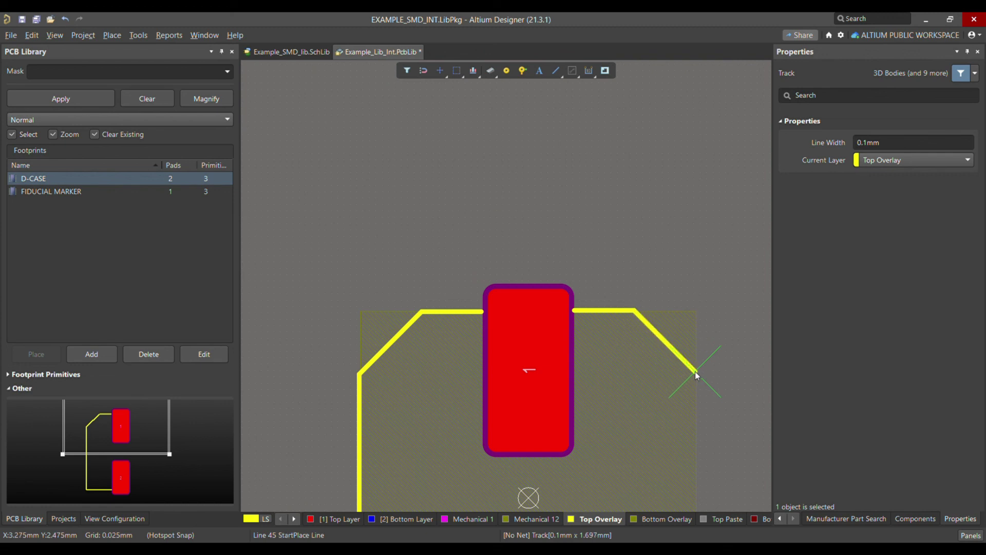
scroll(695, 371, down, 5)
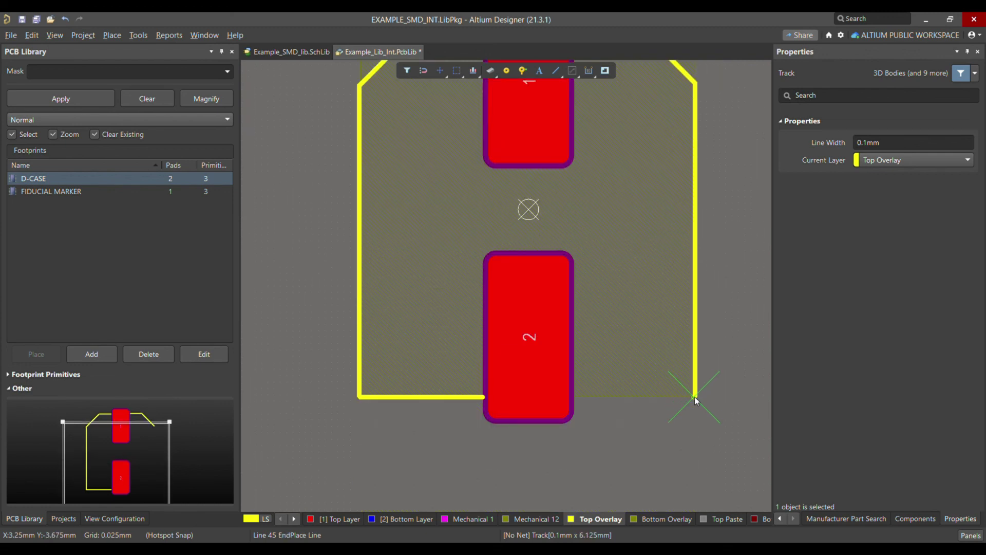
click(694, 395)
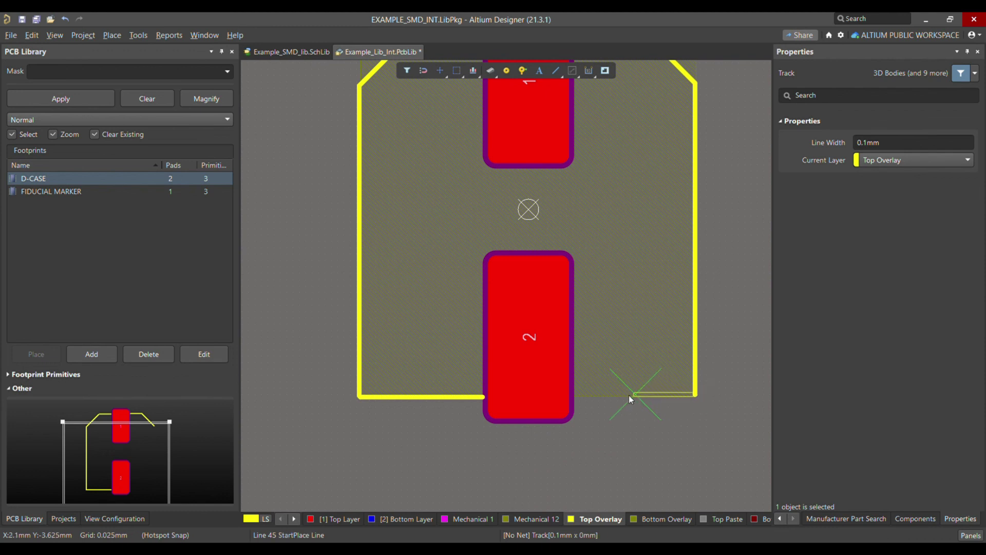
click(575, 396)
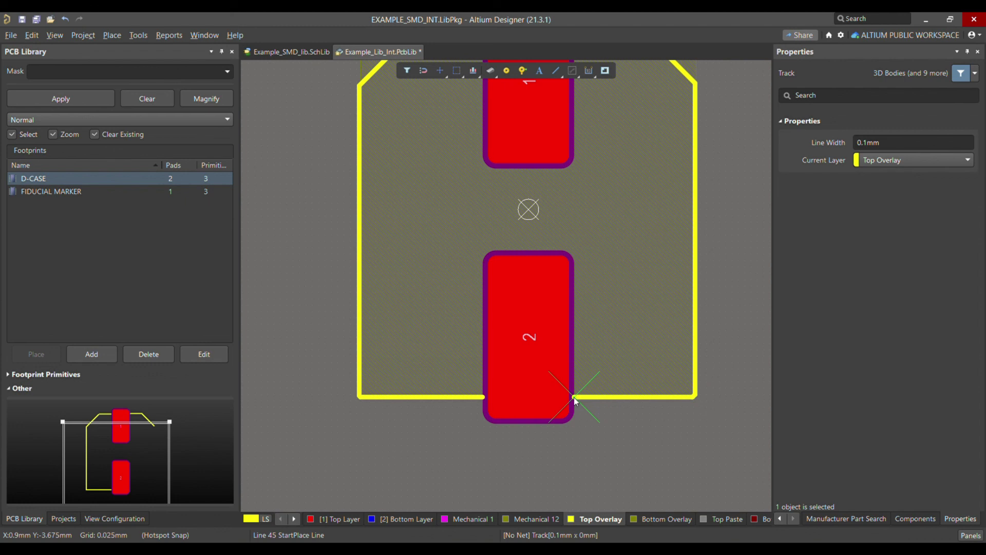
key(Escape)
key(Escape)
Examine in 3D, from the underside and from above, how the body's chamfered corners line up with the silkscreen outline
scroll(678, 398, up, 3)
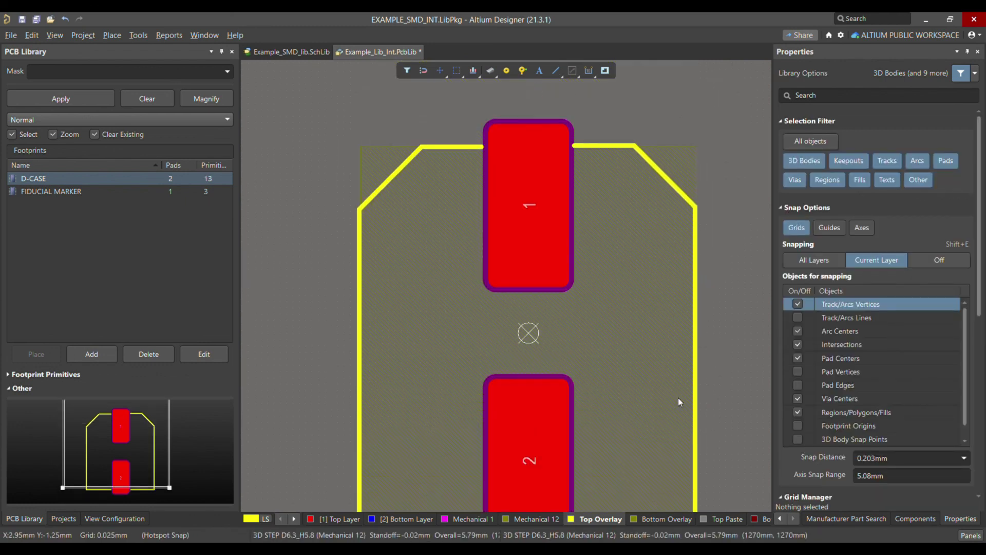
ctrl+scroll(509, 229, down, 2)
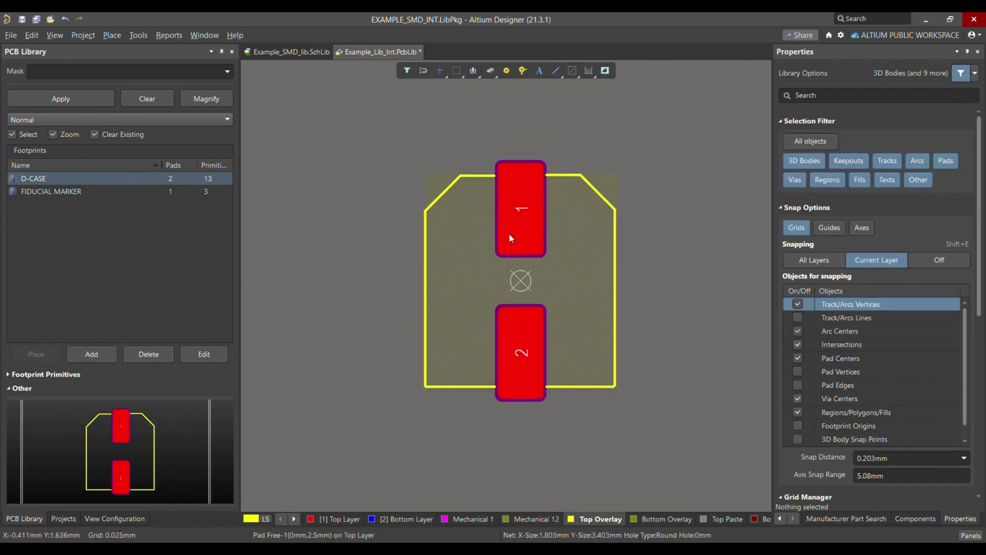
ctrl+scroll(509, 238, down, 2)
ctrl+scroll(538, 254, up, 3)
key(3)
key(v)
key(b)
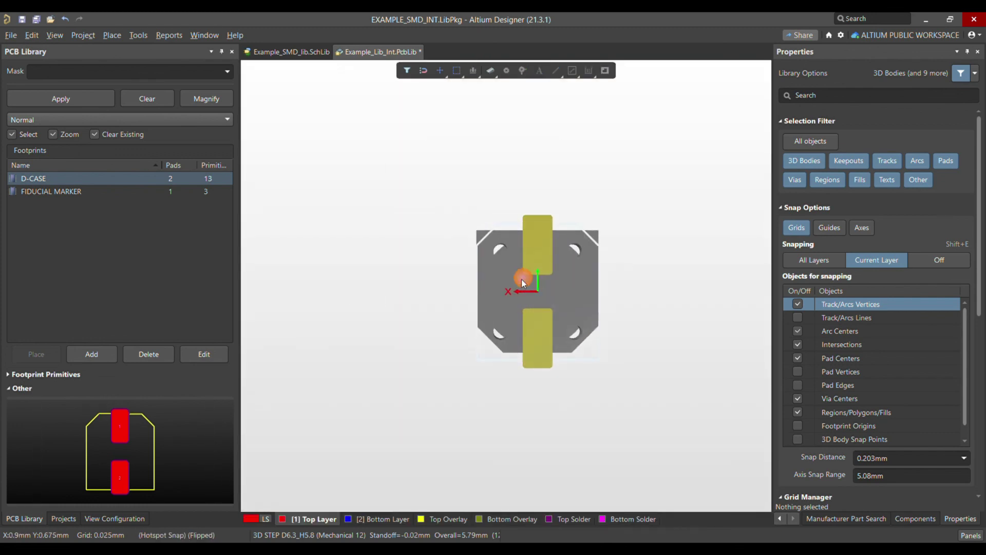
ctrl+scroll(551, 290, up, 4)
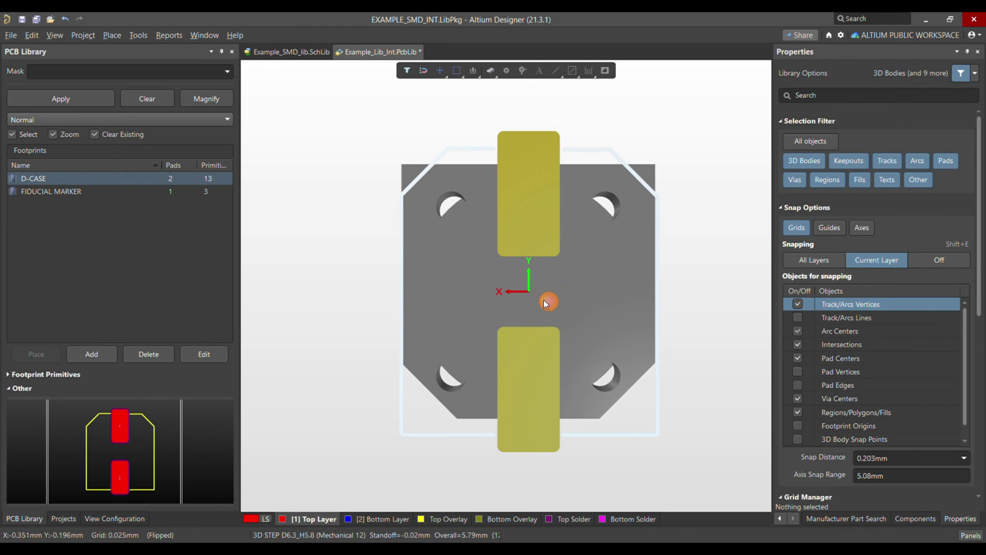
ctrl+scroll(547, 296, down, 2)
ctrl+scroll(545, 303, up, 4)
key(v)
key(b)
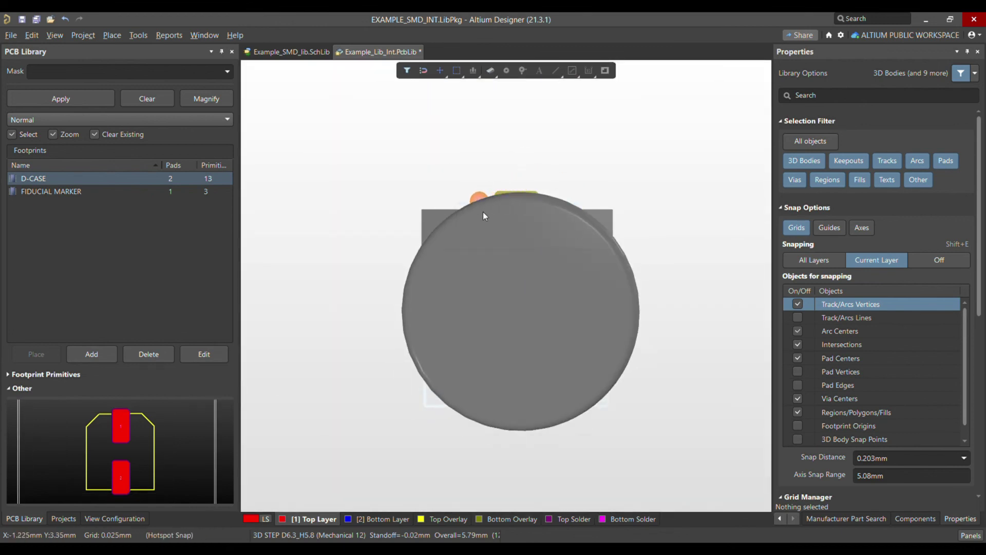
Rotate the 3D body 180° about the footprint's centre so its chamfered corners point towards pad 1
key(2)
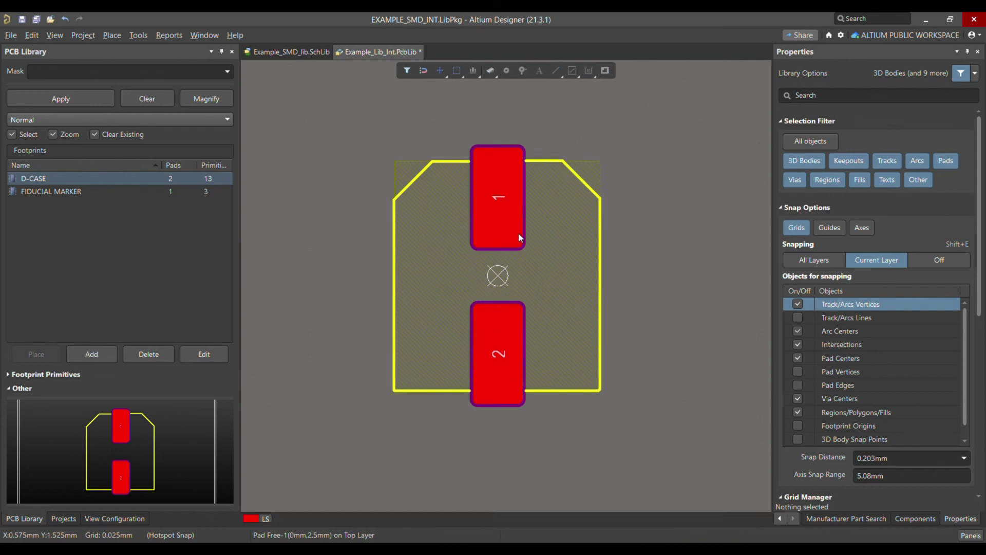
click(508, 276)
drag(504, 278, 502, 280)
key(3)
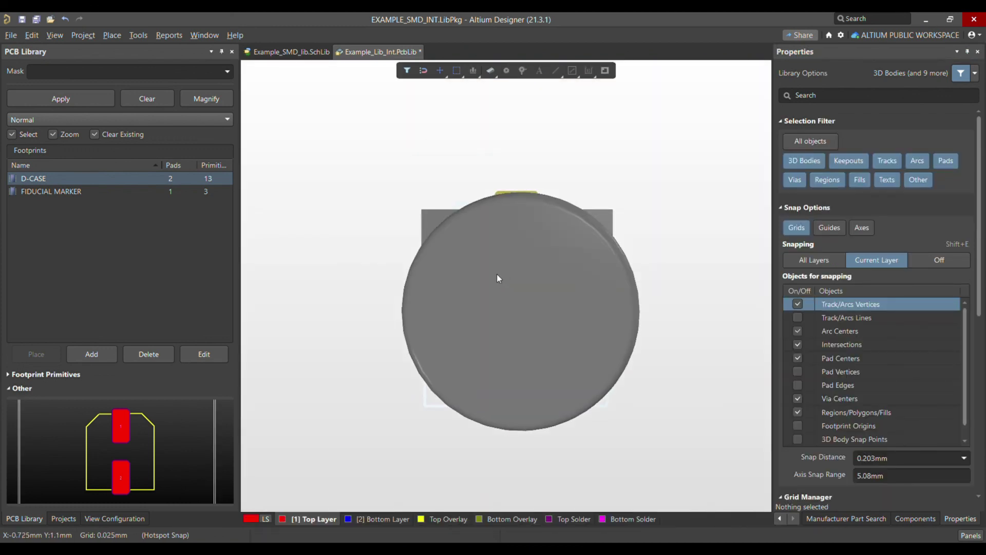
key(2)
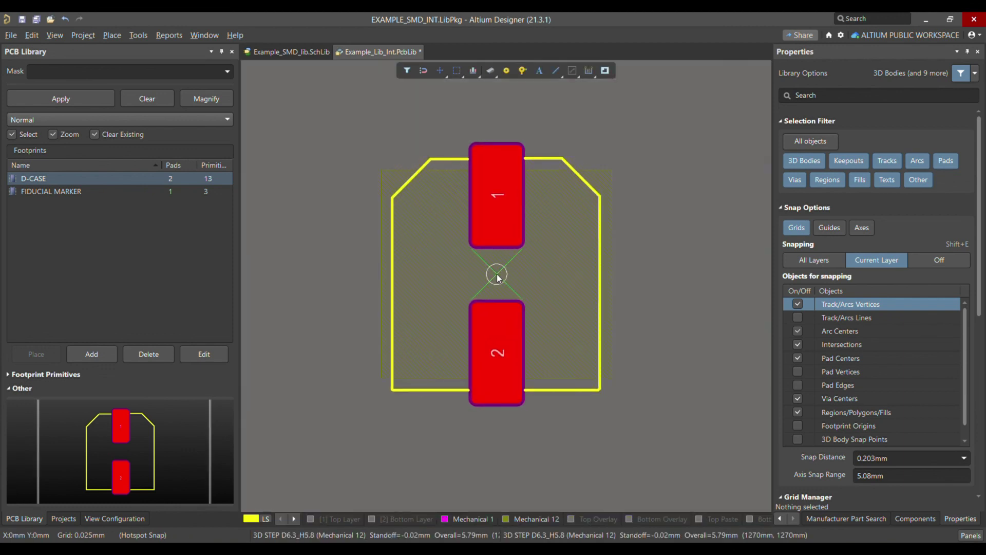
Check the rotated body's chamfers against the silkscreen outline in 3D, from above and from the underside, and return to 2D
key(3)
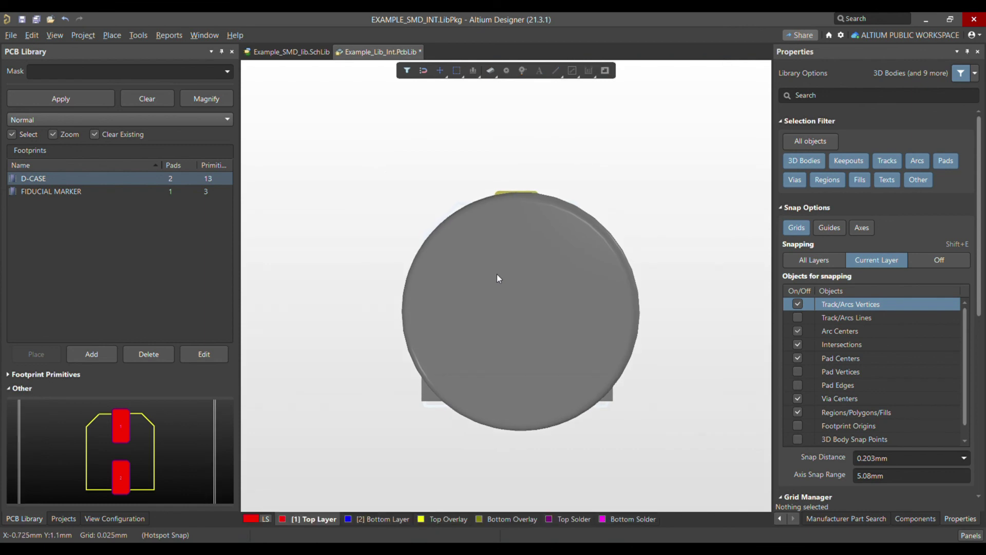
key(v)
key(b)
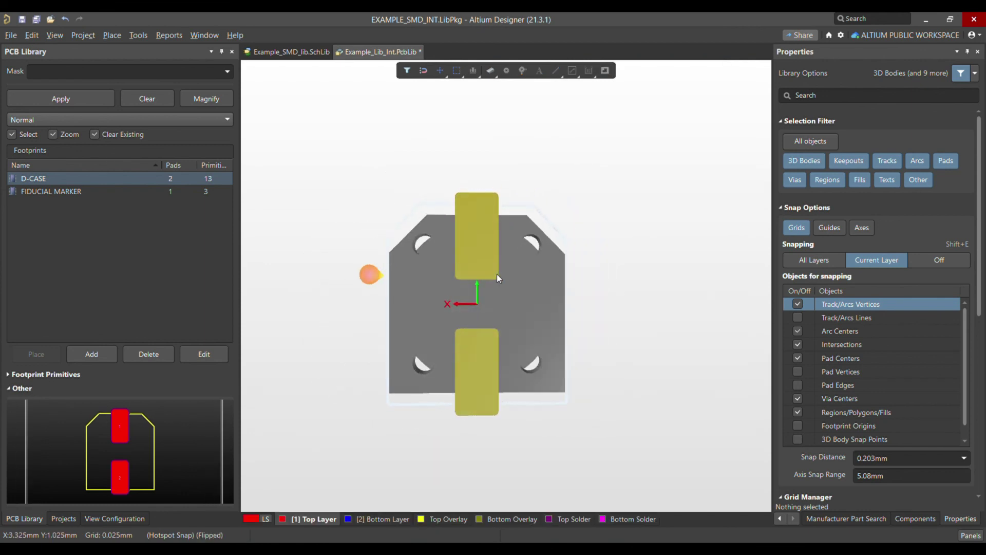
key(v)
key(b)
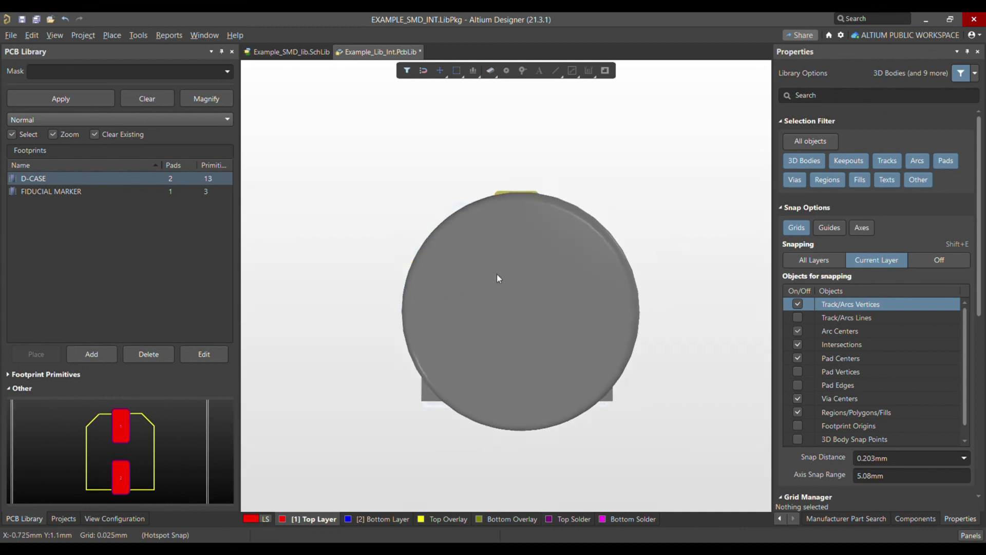
key(2)
Look over the corrected overlay outline in 3D and in flipped 2D, ending in the unflipped 2D view
click(542, 412)
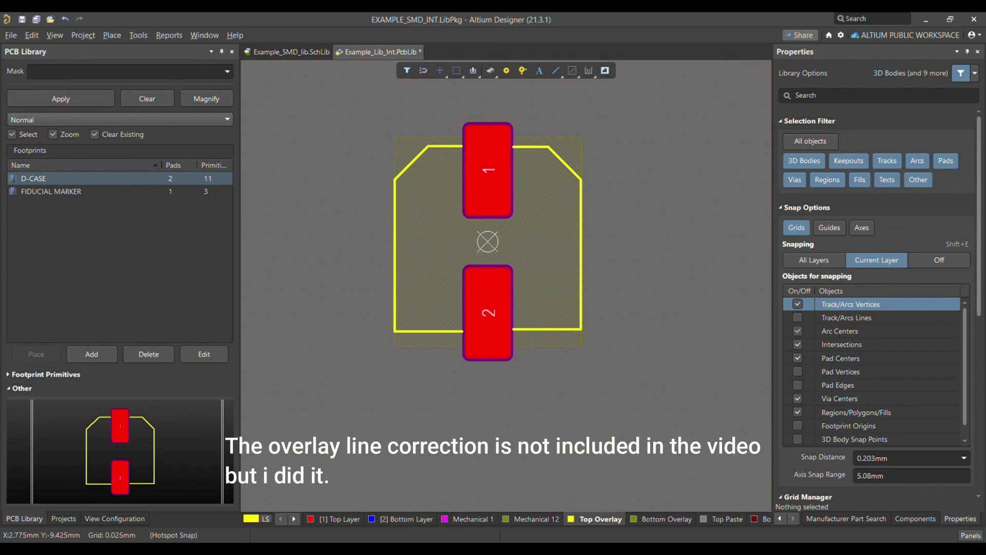
key(3)
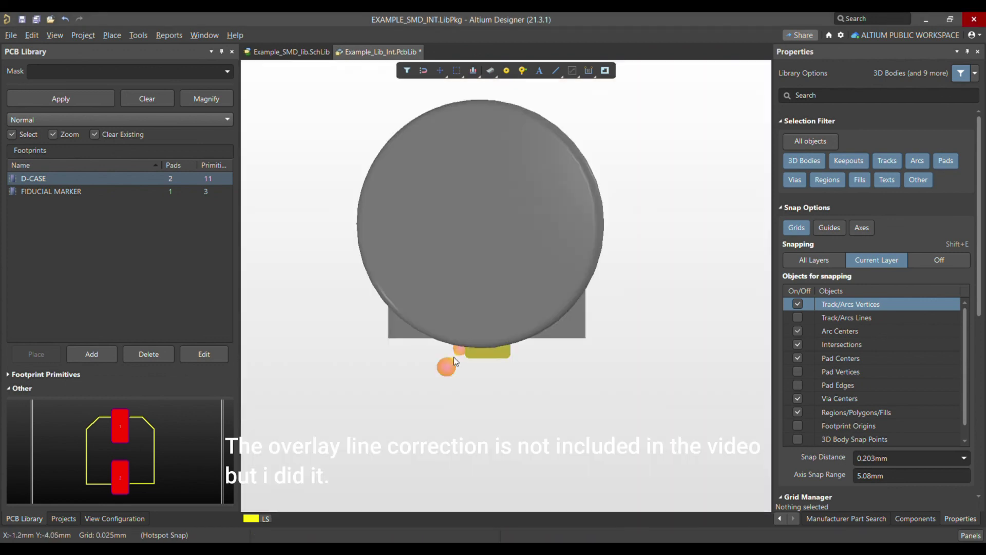
key(2)
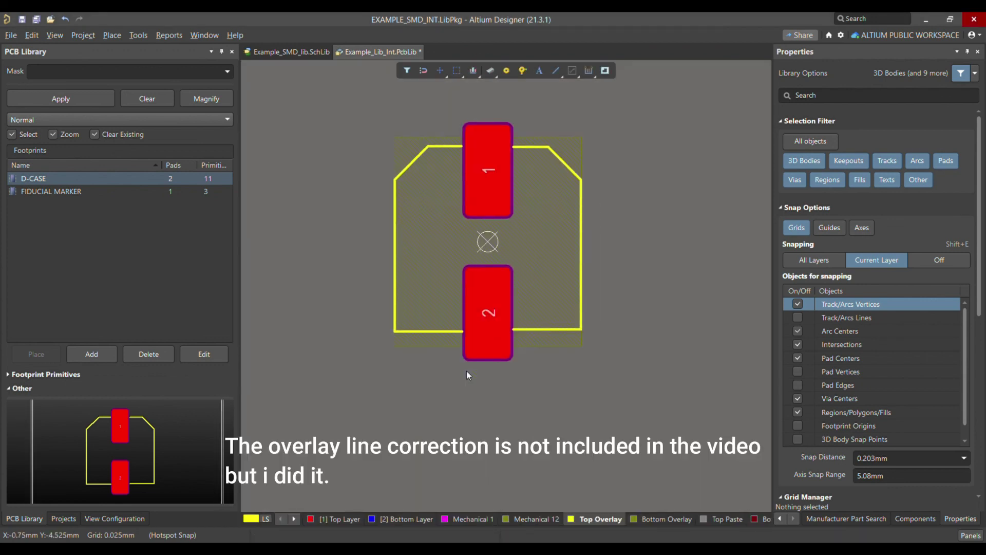
key(ctrl+f)
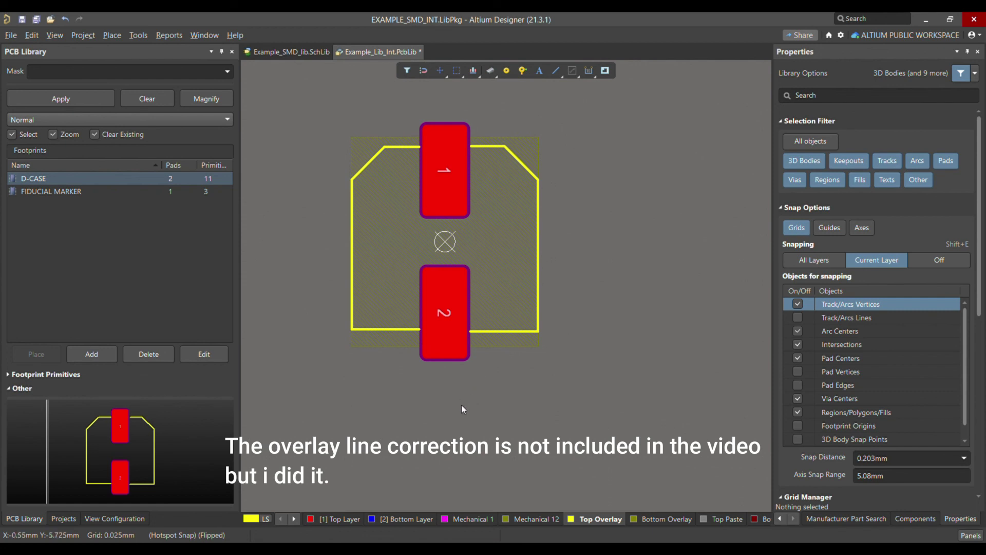
key(ctrl+f)
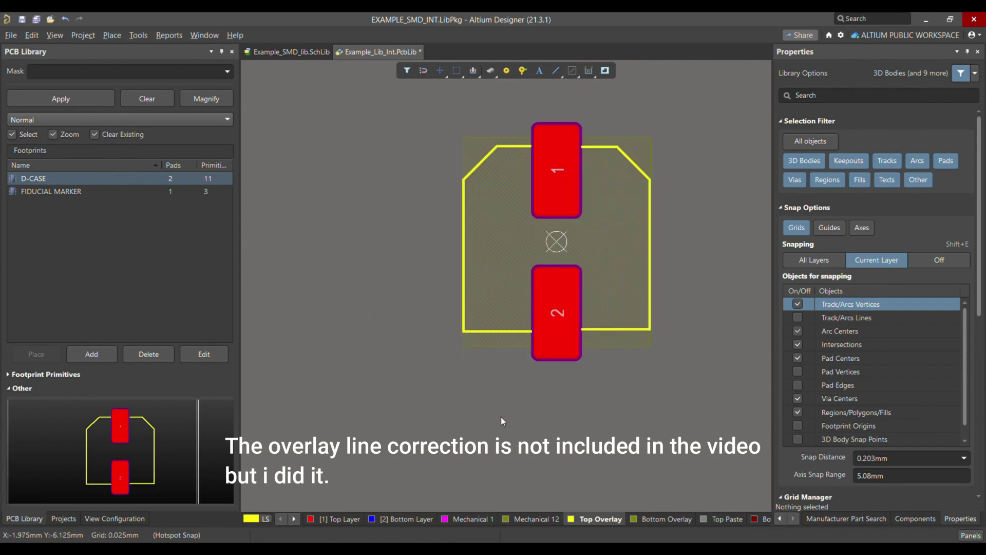